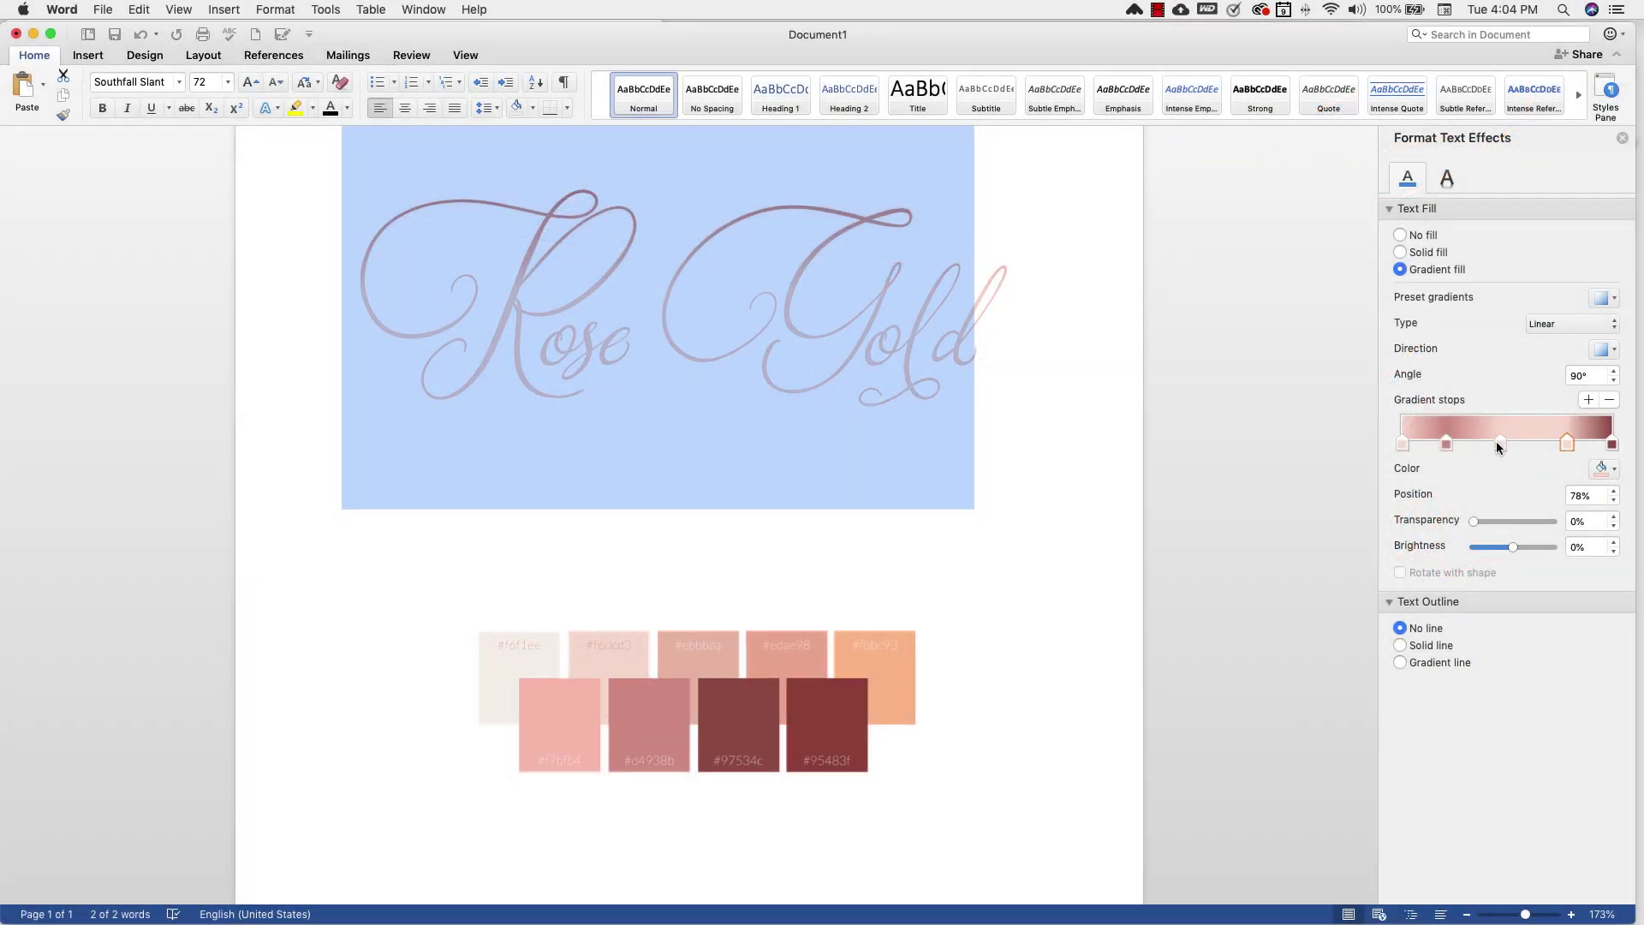
Nudge the dark gradient stop near the end slightly left and preview the text.
click(1497, 440)
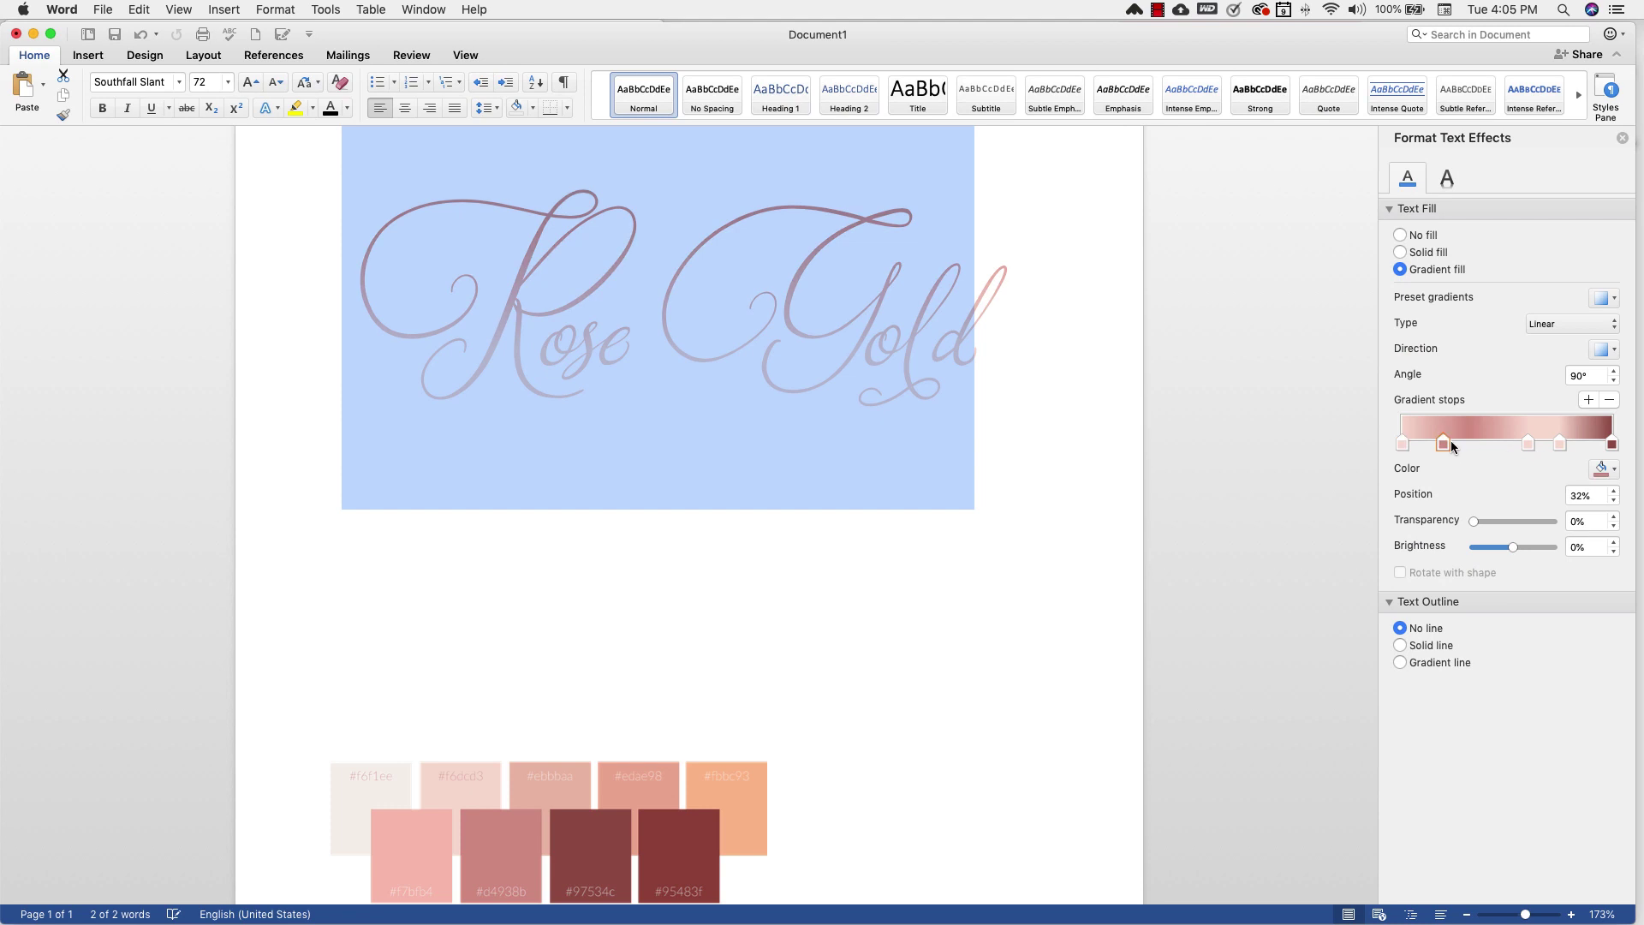
click(1594, 437)
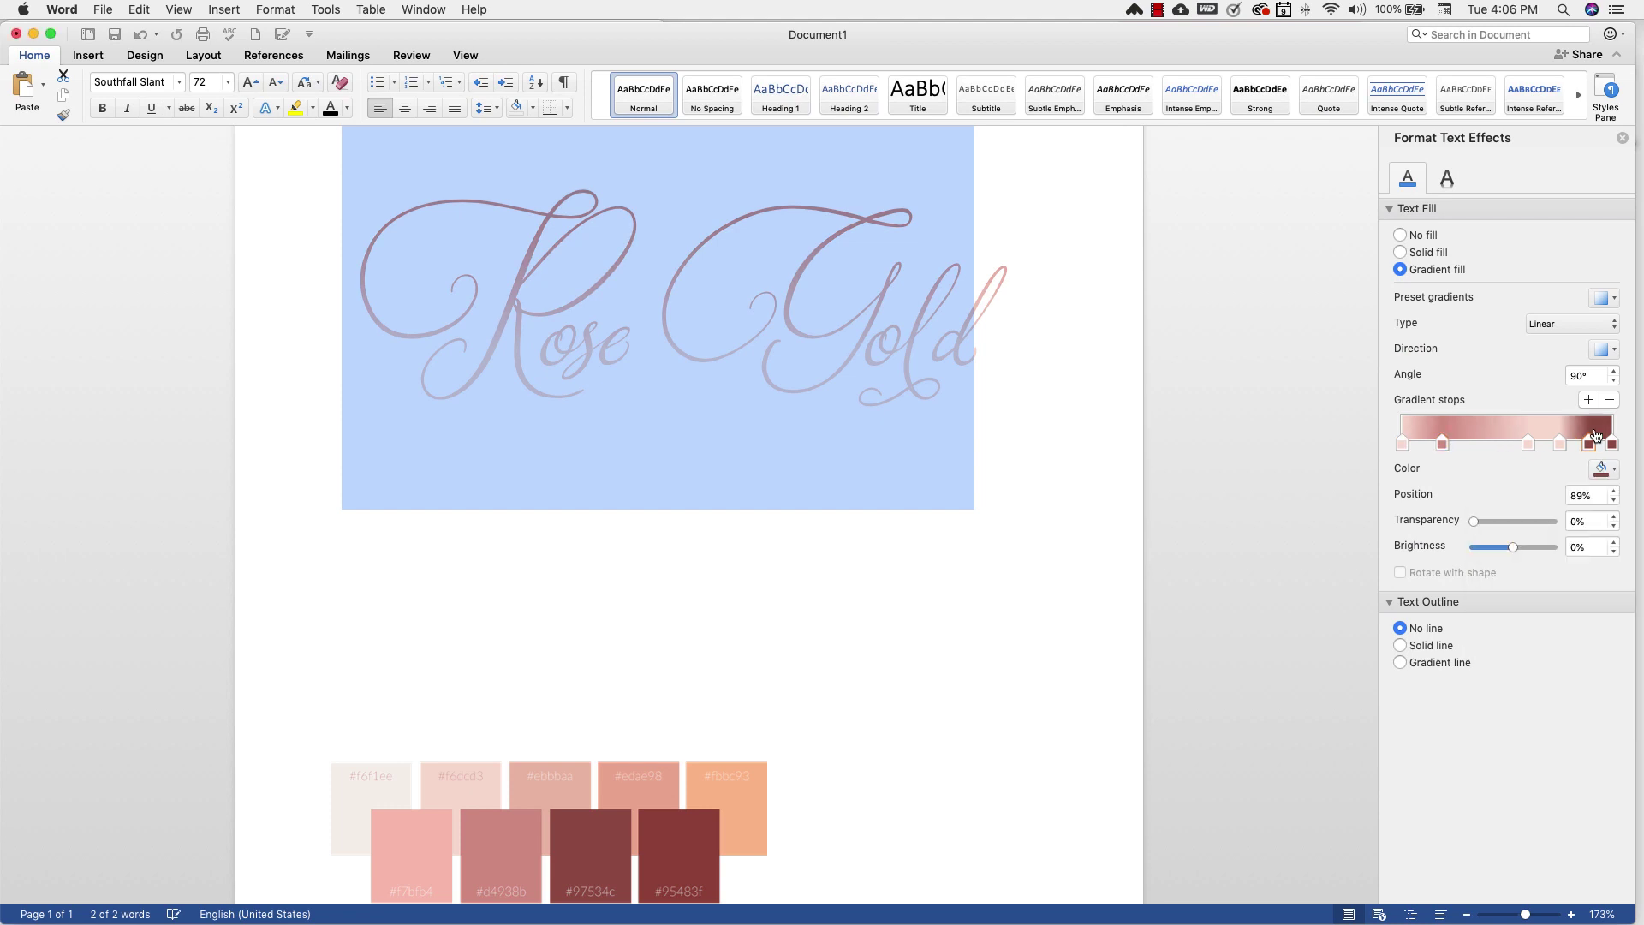
drag(1596, 436, 1539, 441)
click(1084, 426)
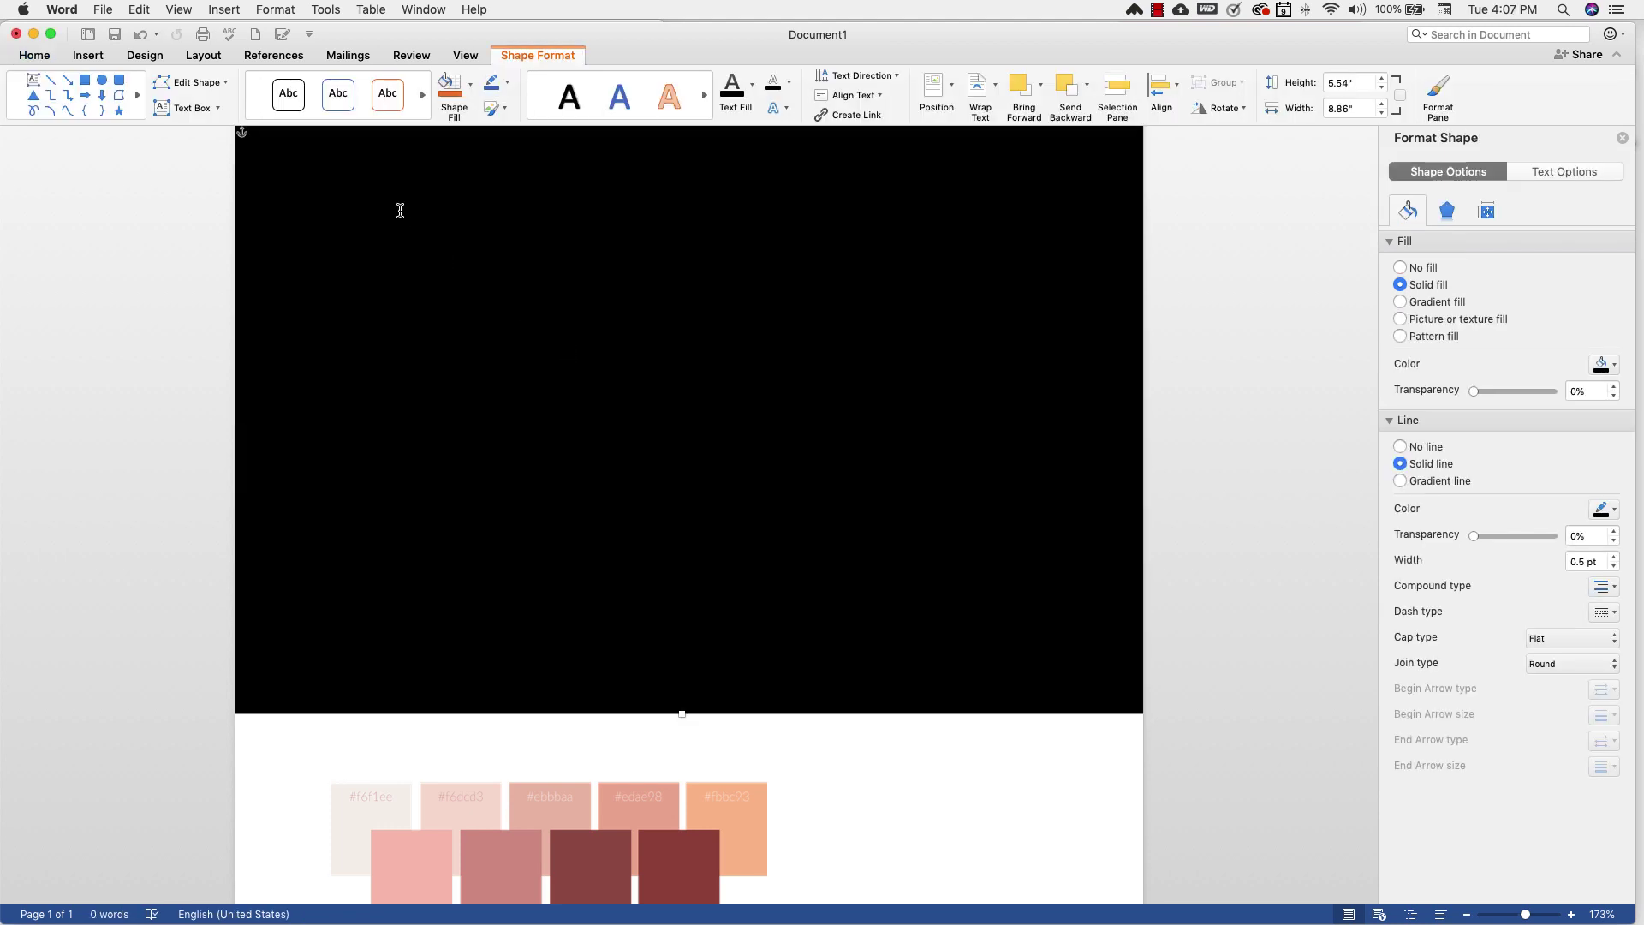
click(858, 543)
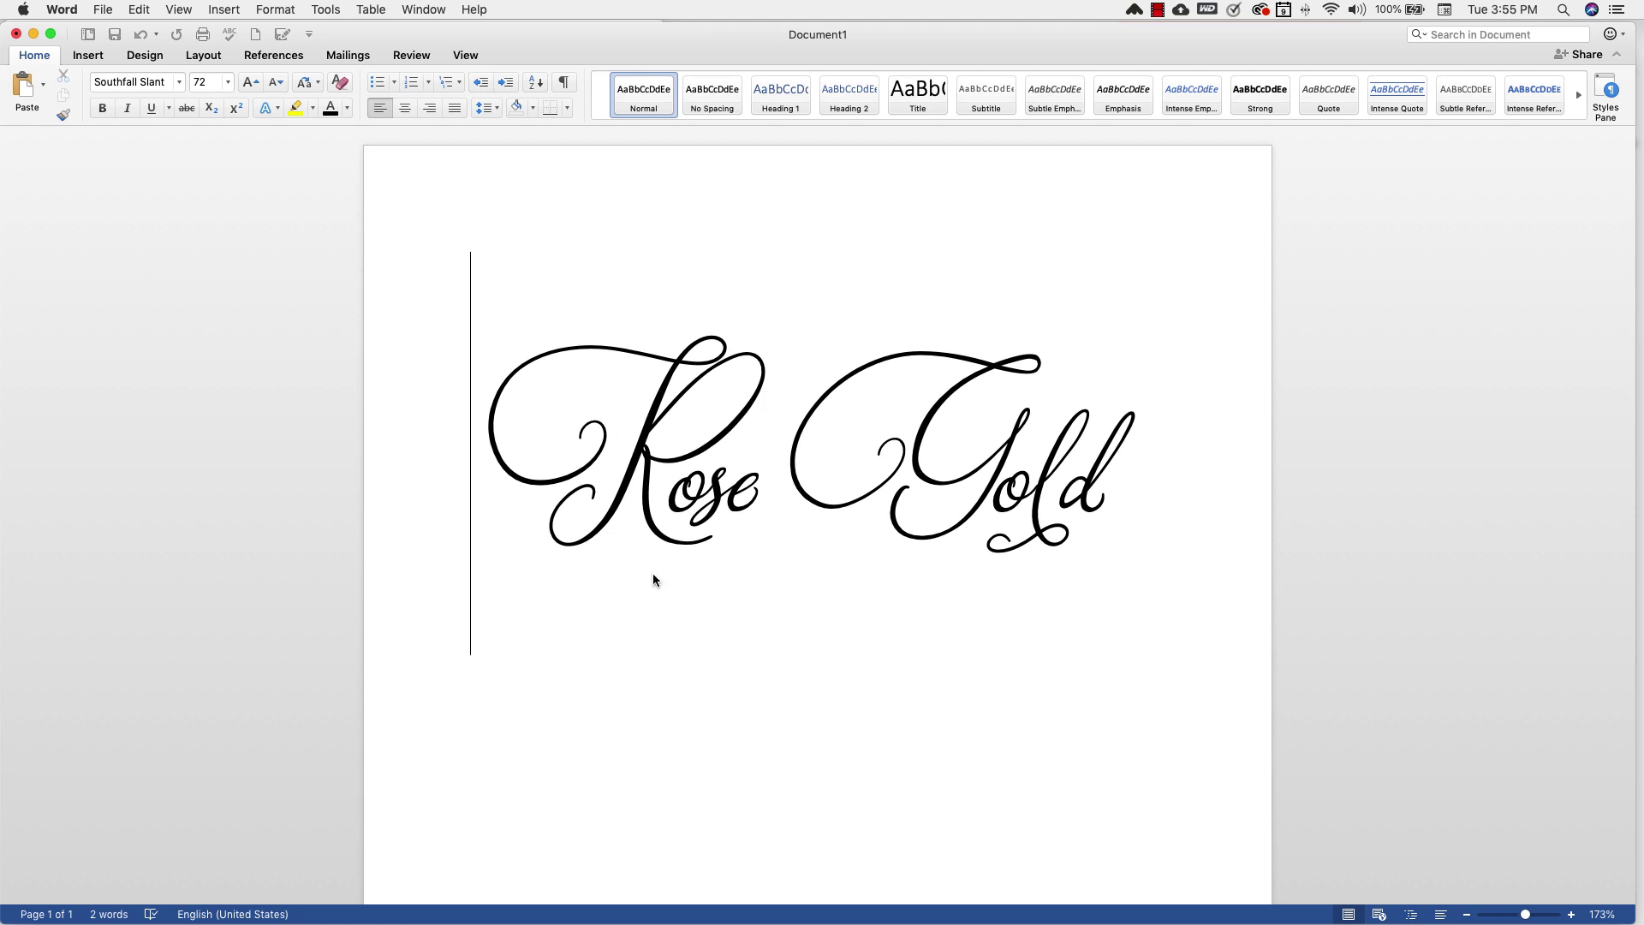
Scroll down the page showing the plain black Rose Gold script.
scroll(653, 579, down, 1)
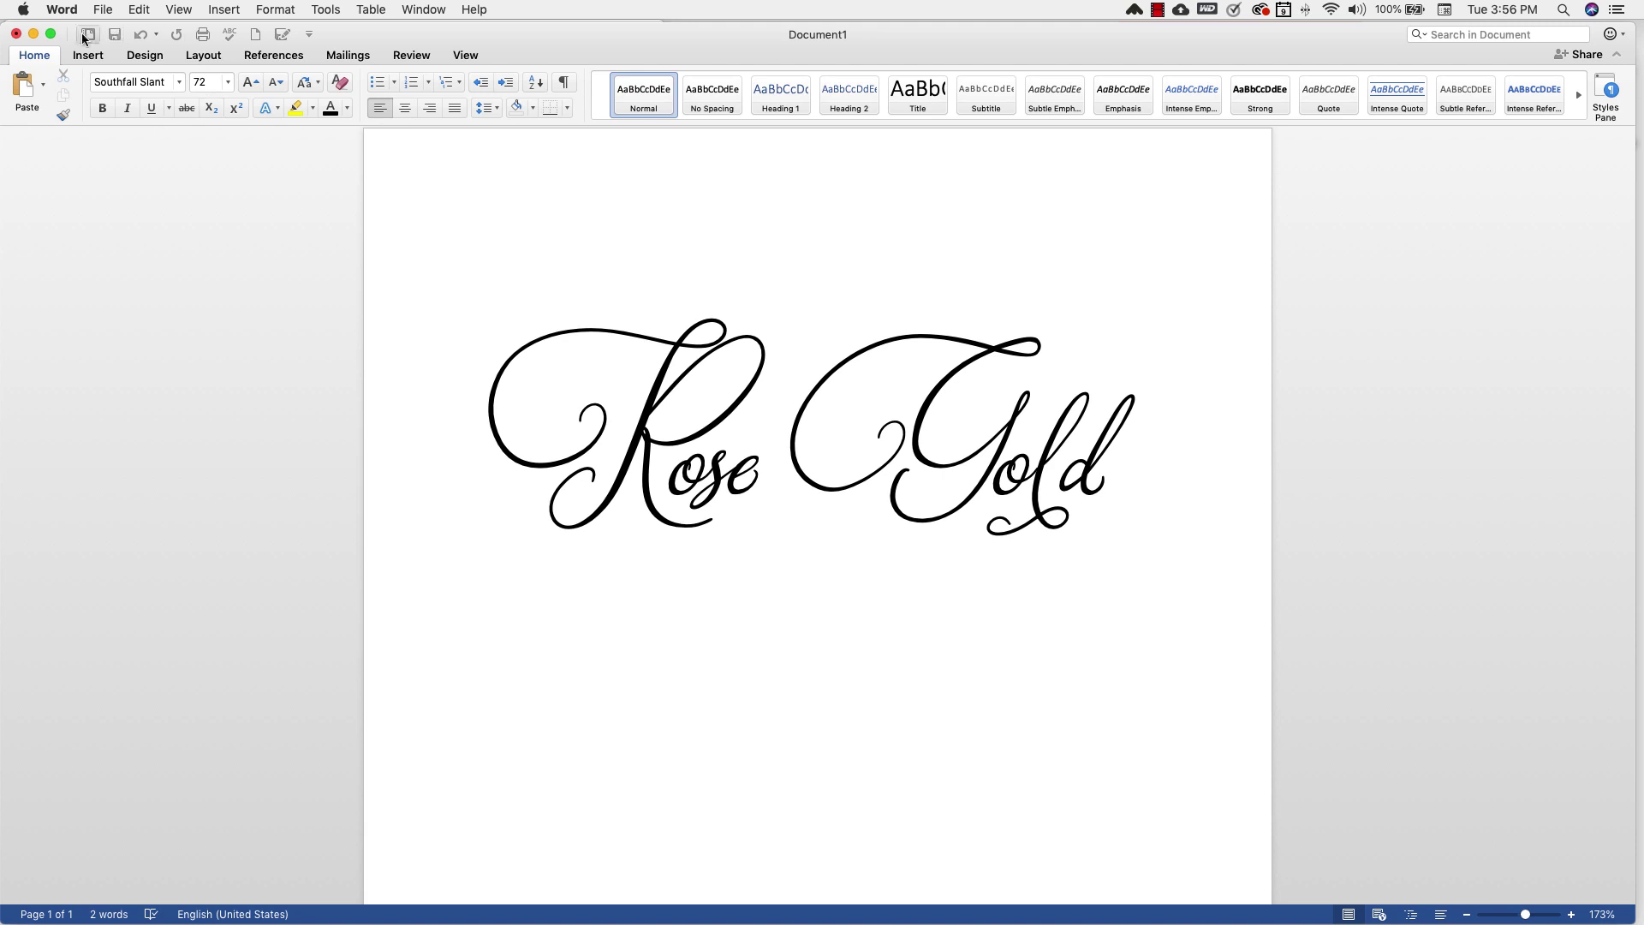
Insert the picture Rose-Gold-Swatch-Panel.png from file into the document.
click(89, 57)
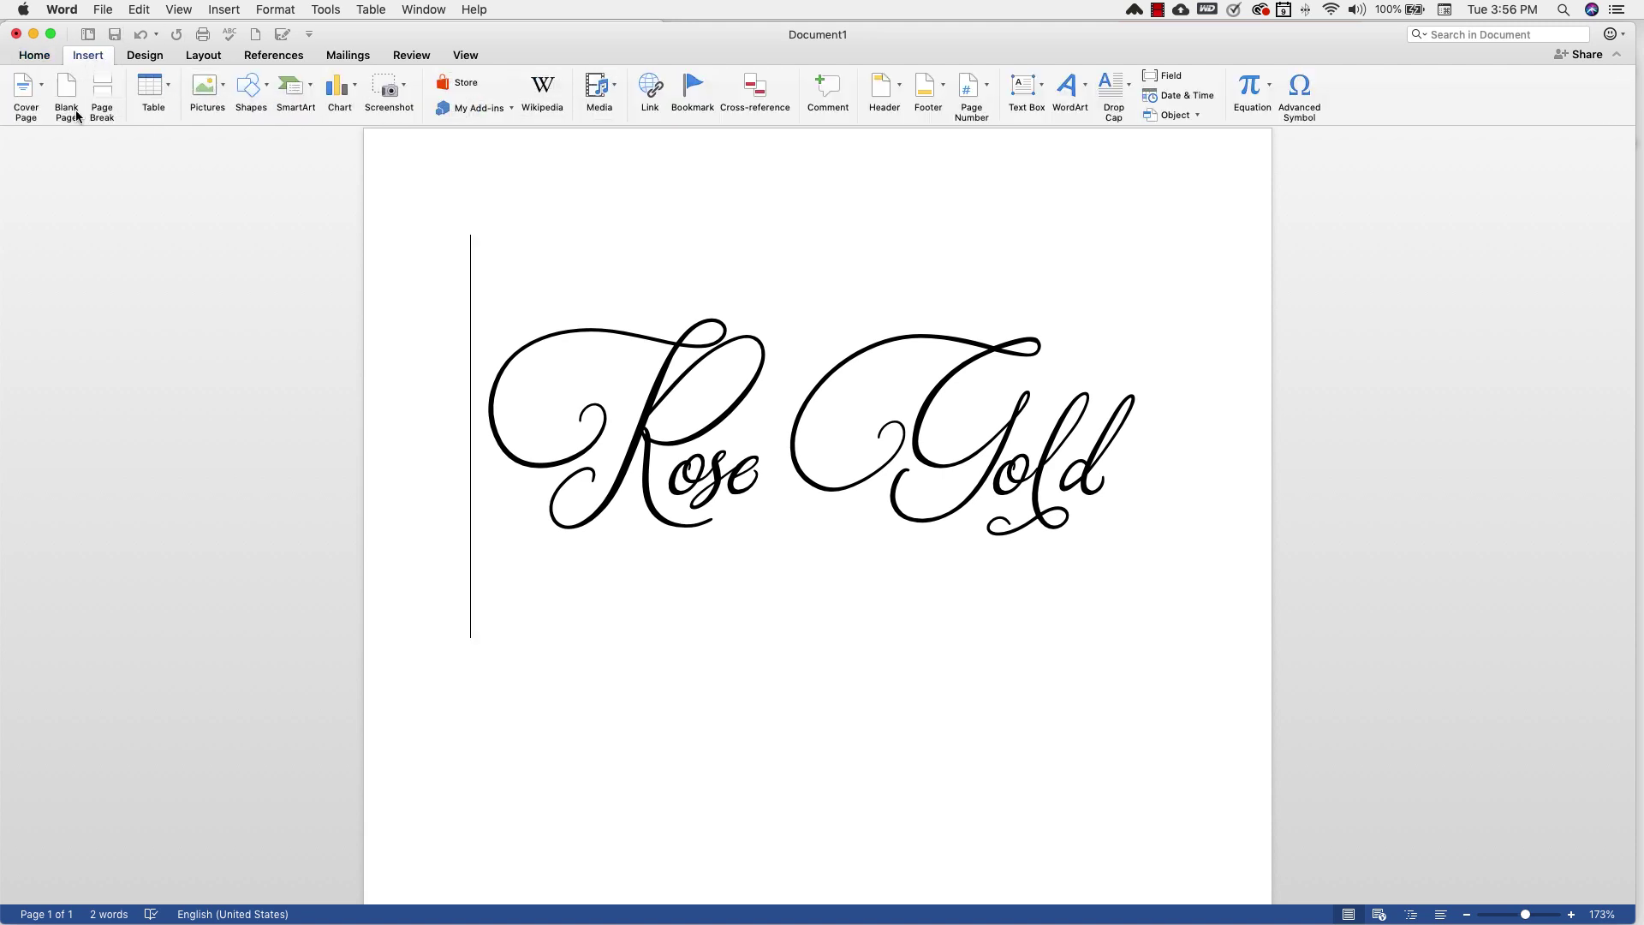
click(199, 89)
click(240, 136)
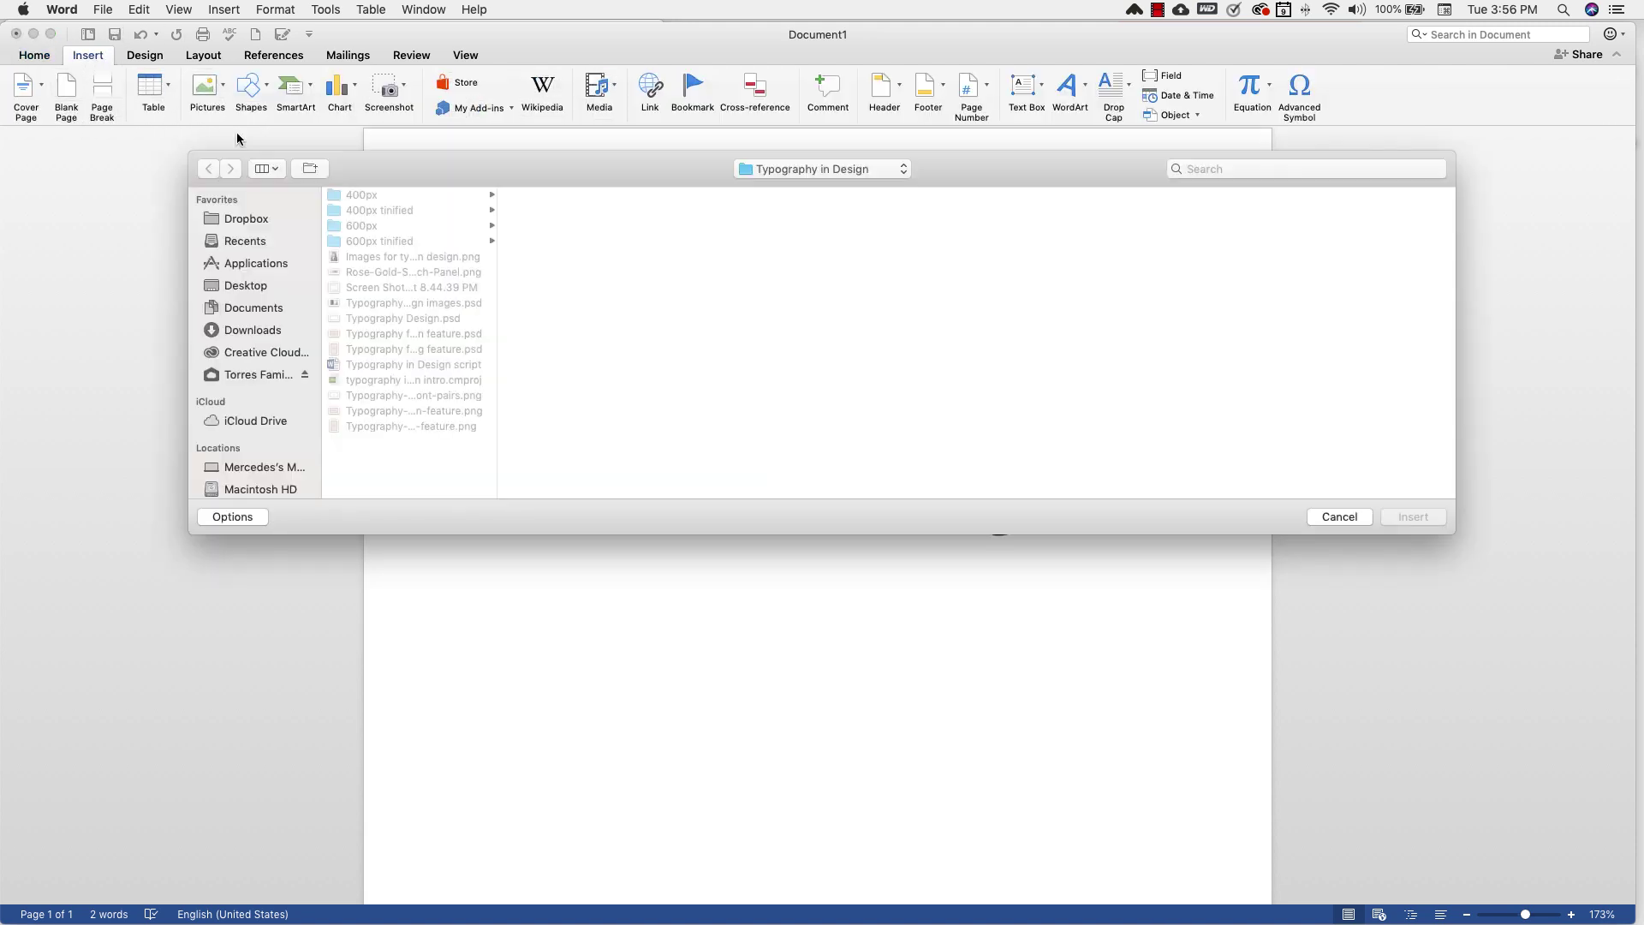
key(Down)
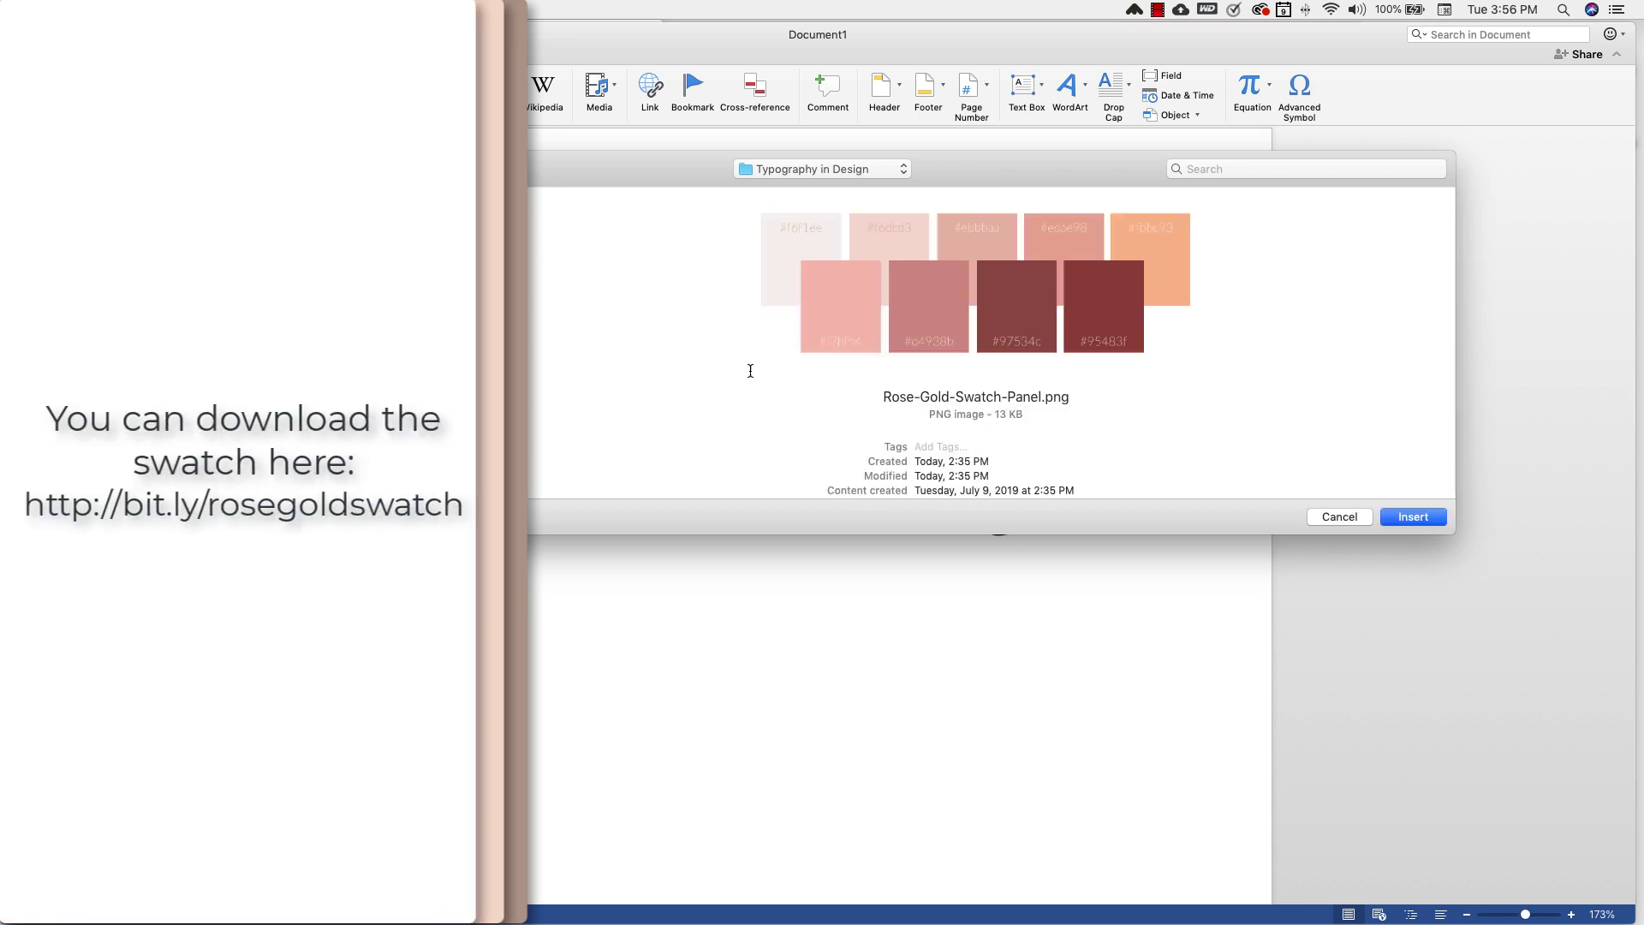
click(1411, 516)
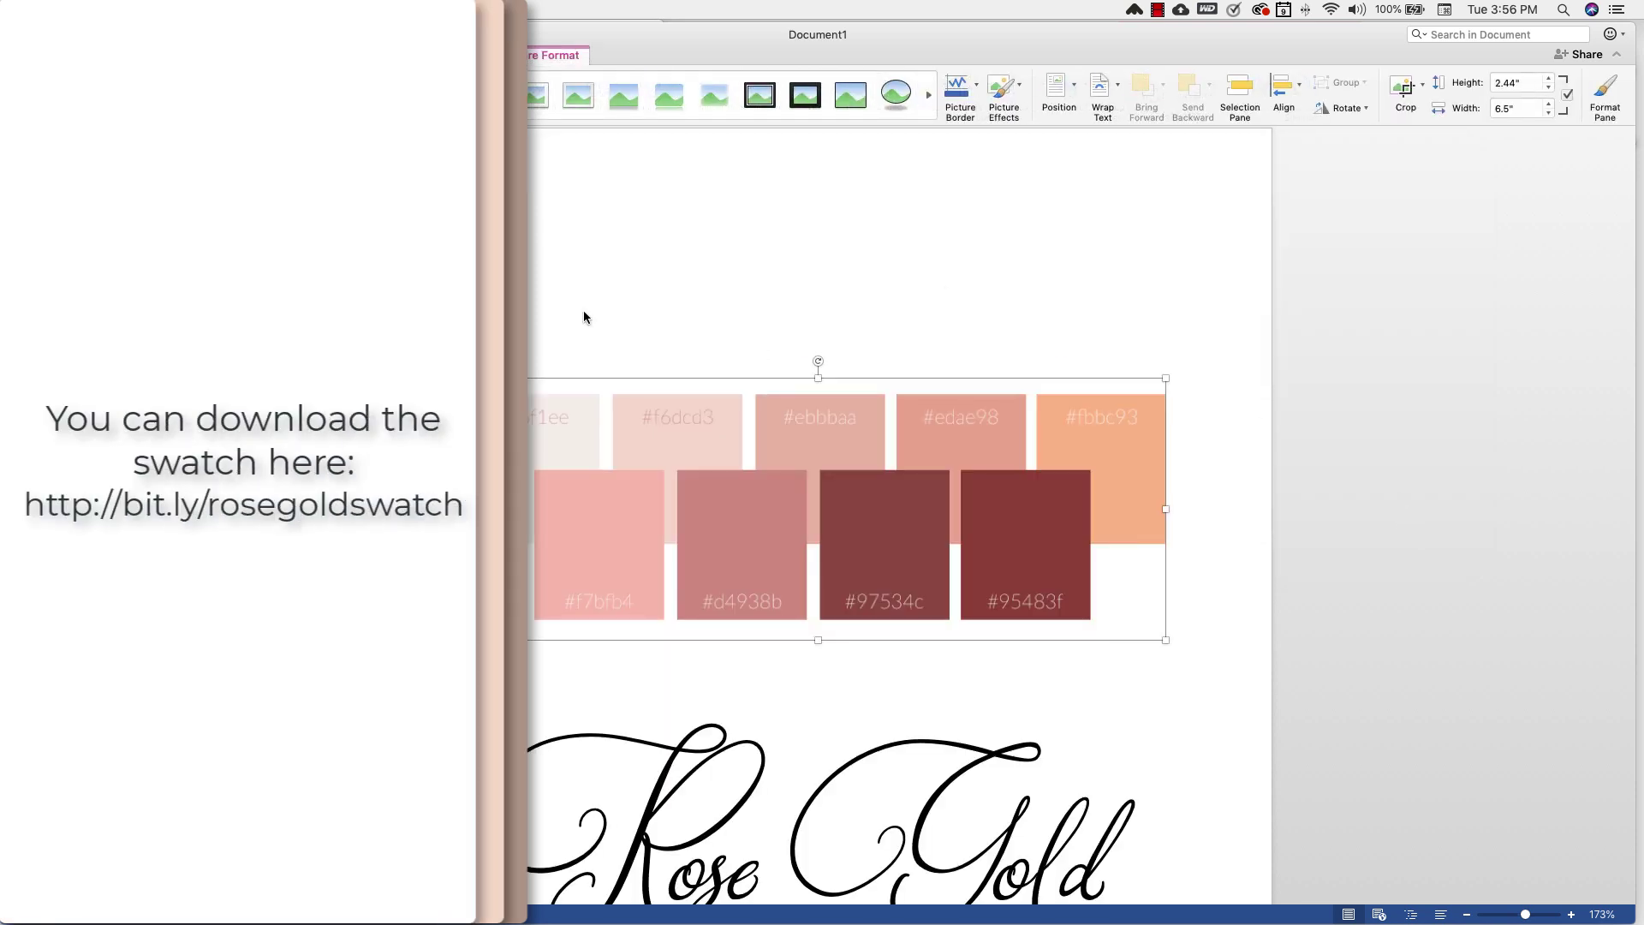
Move the swatch image below the Rose Gold text and shrink it to about 4.08 inches wide.
double_click(574, 567)
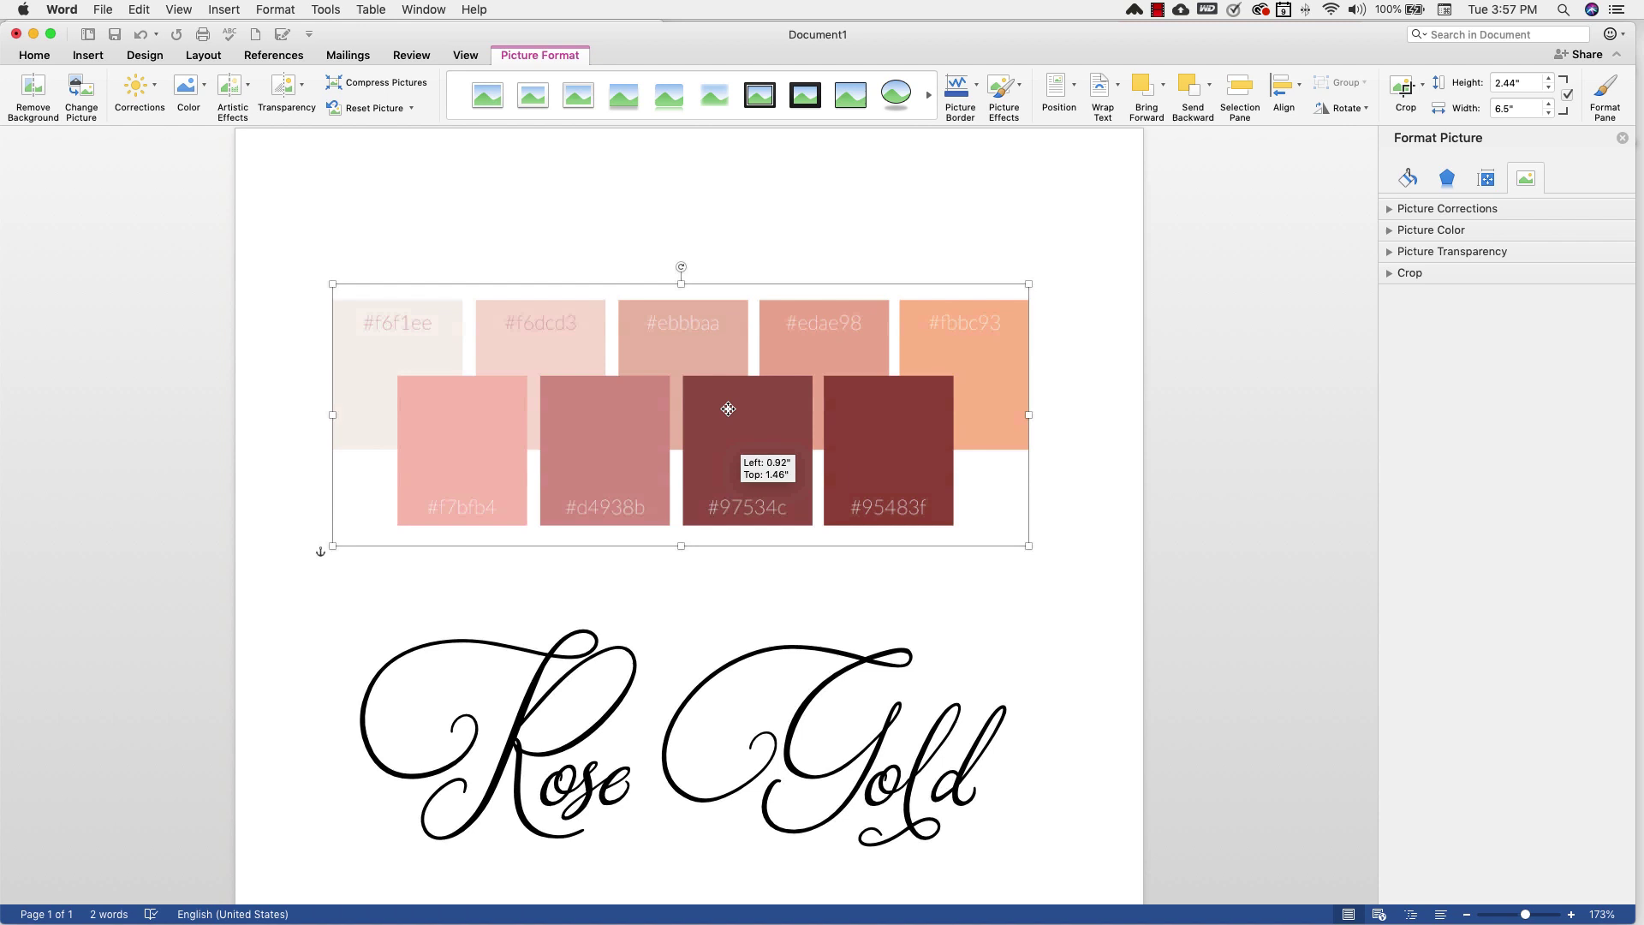
scroll(734, 325, down, 3)
drag(699, 317, 689, 807)
scroll(767, 688, down, 3)
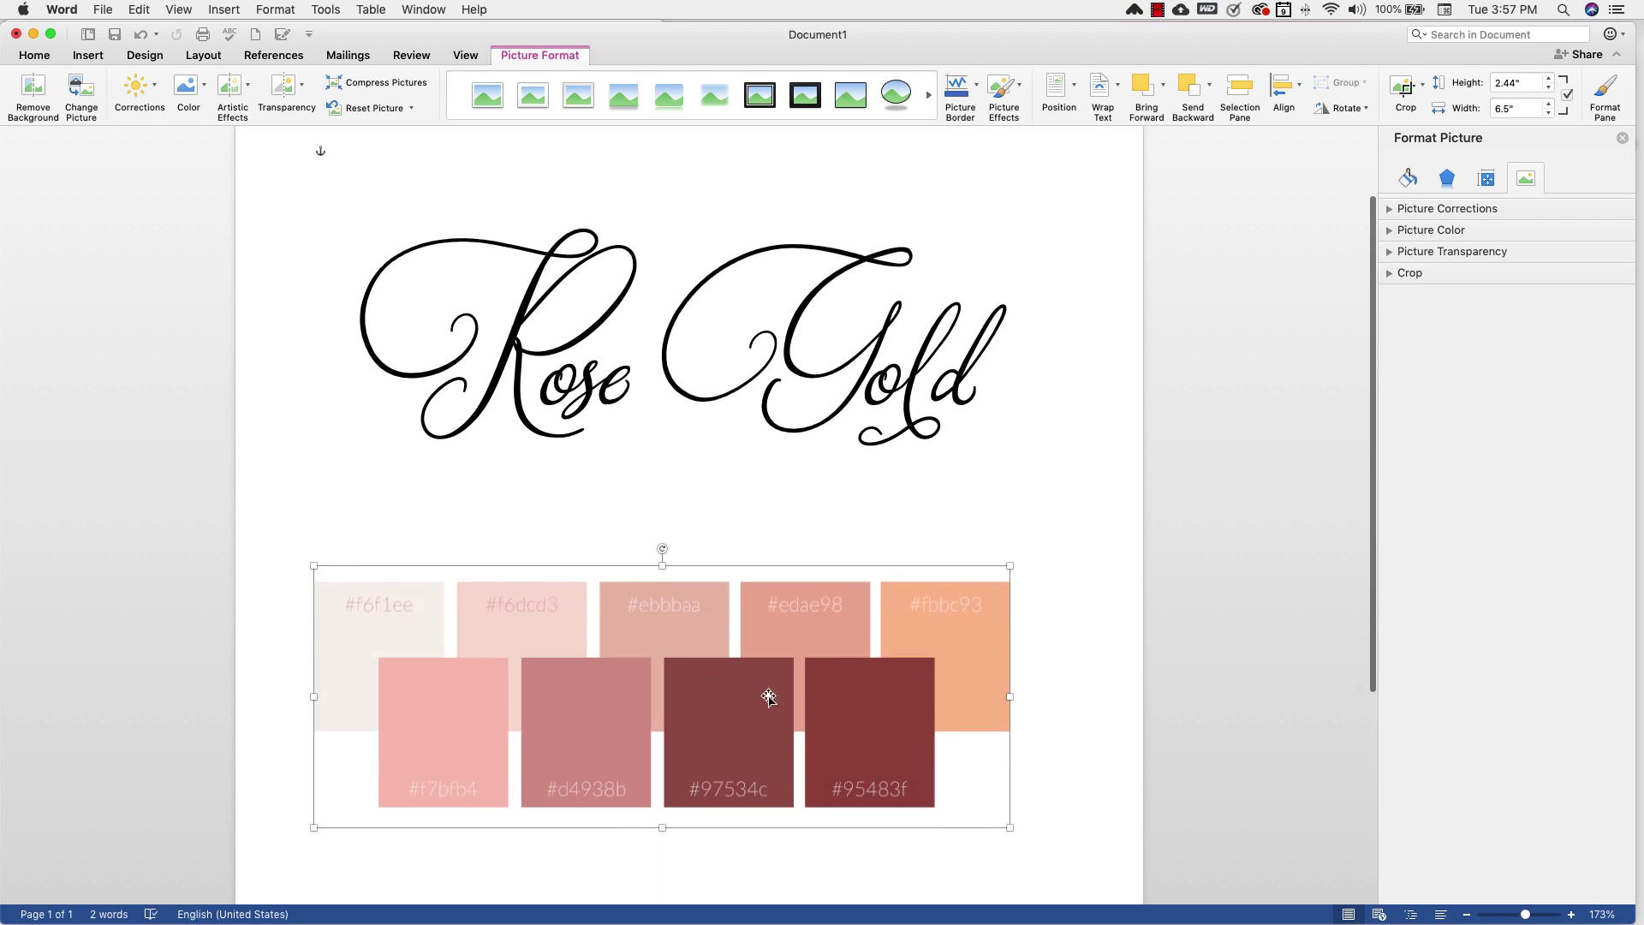
drag(767, 685, 761, 681)
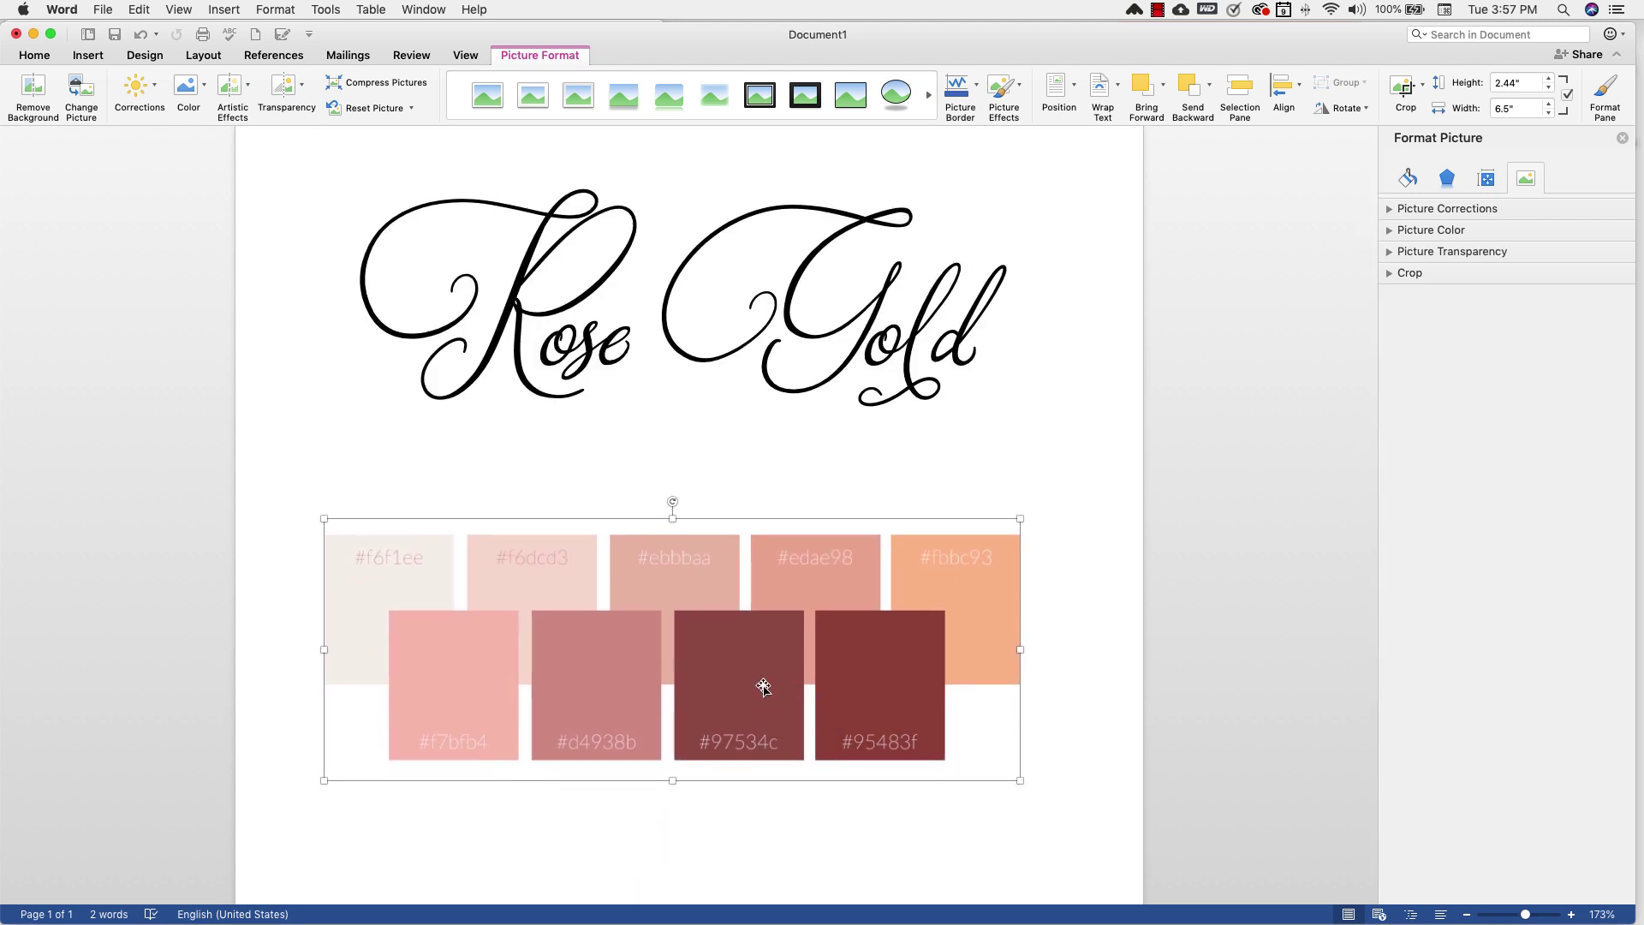
drag(322, 516, 582, 617)
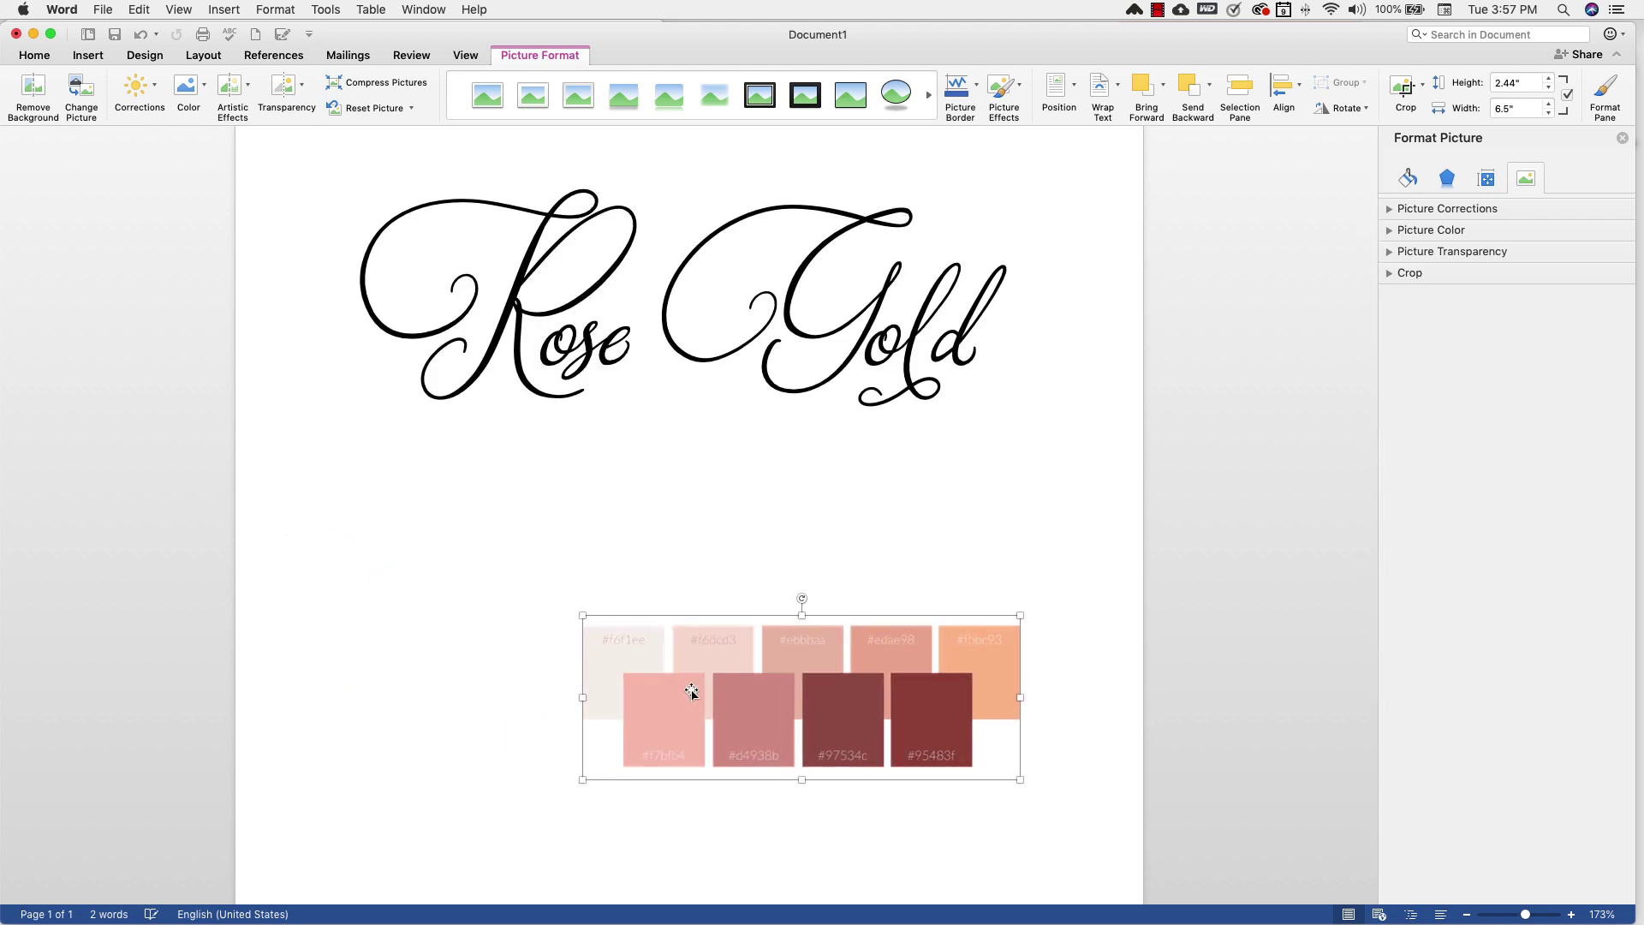
drag(824, 704, 706, 609)
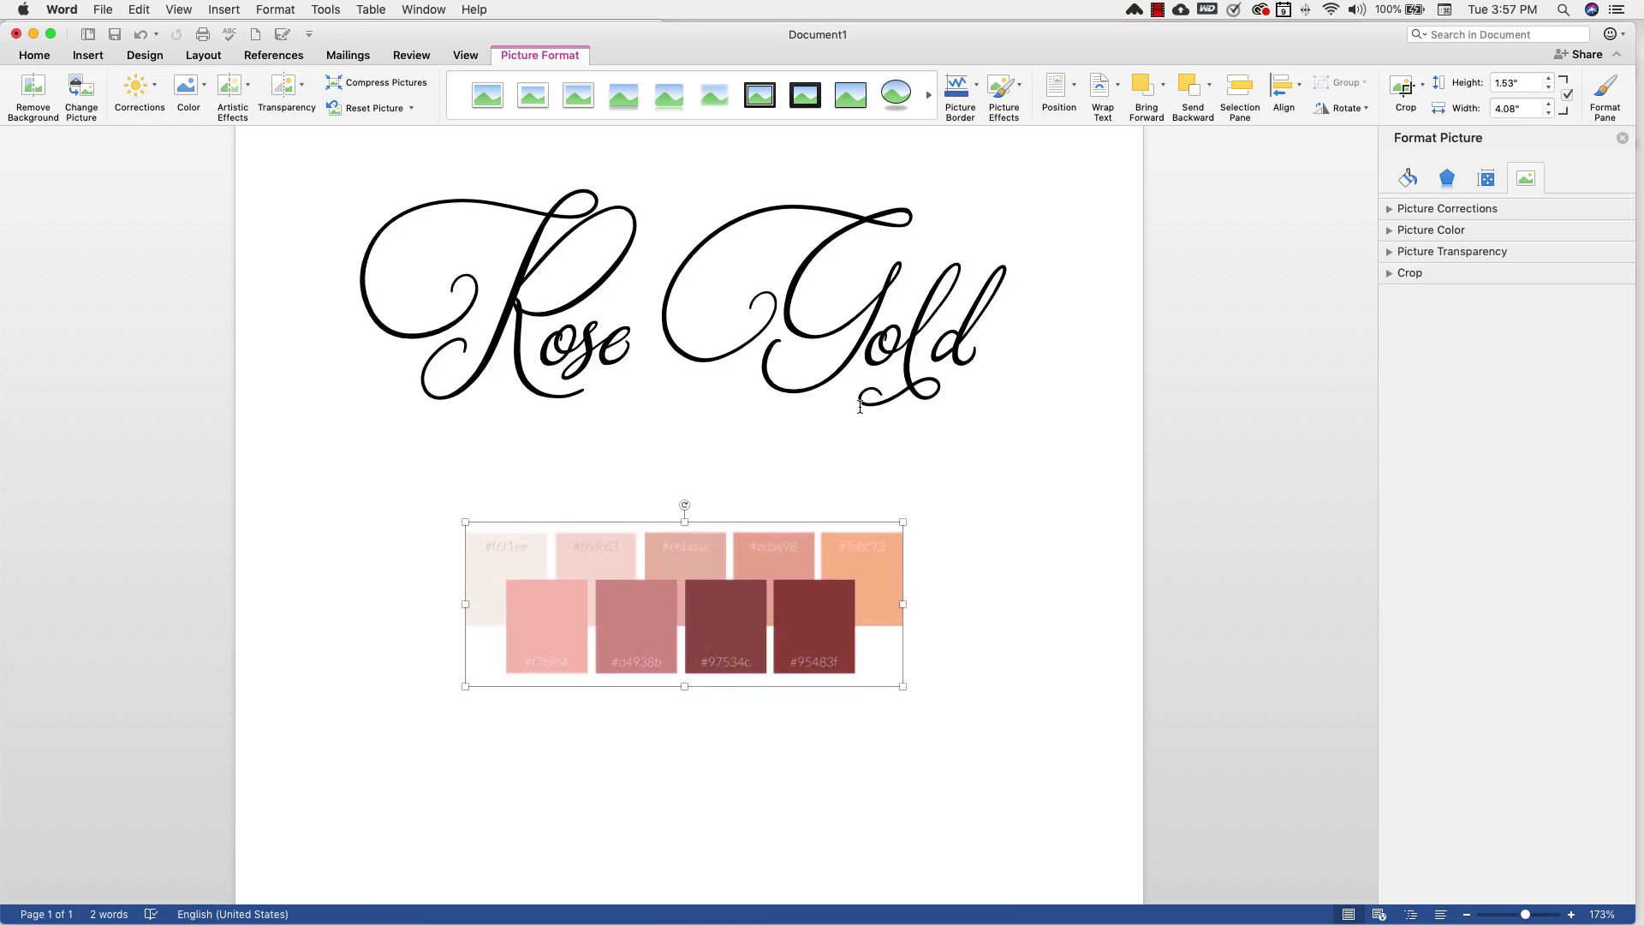
click(1009, 438)
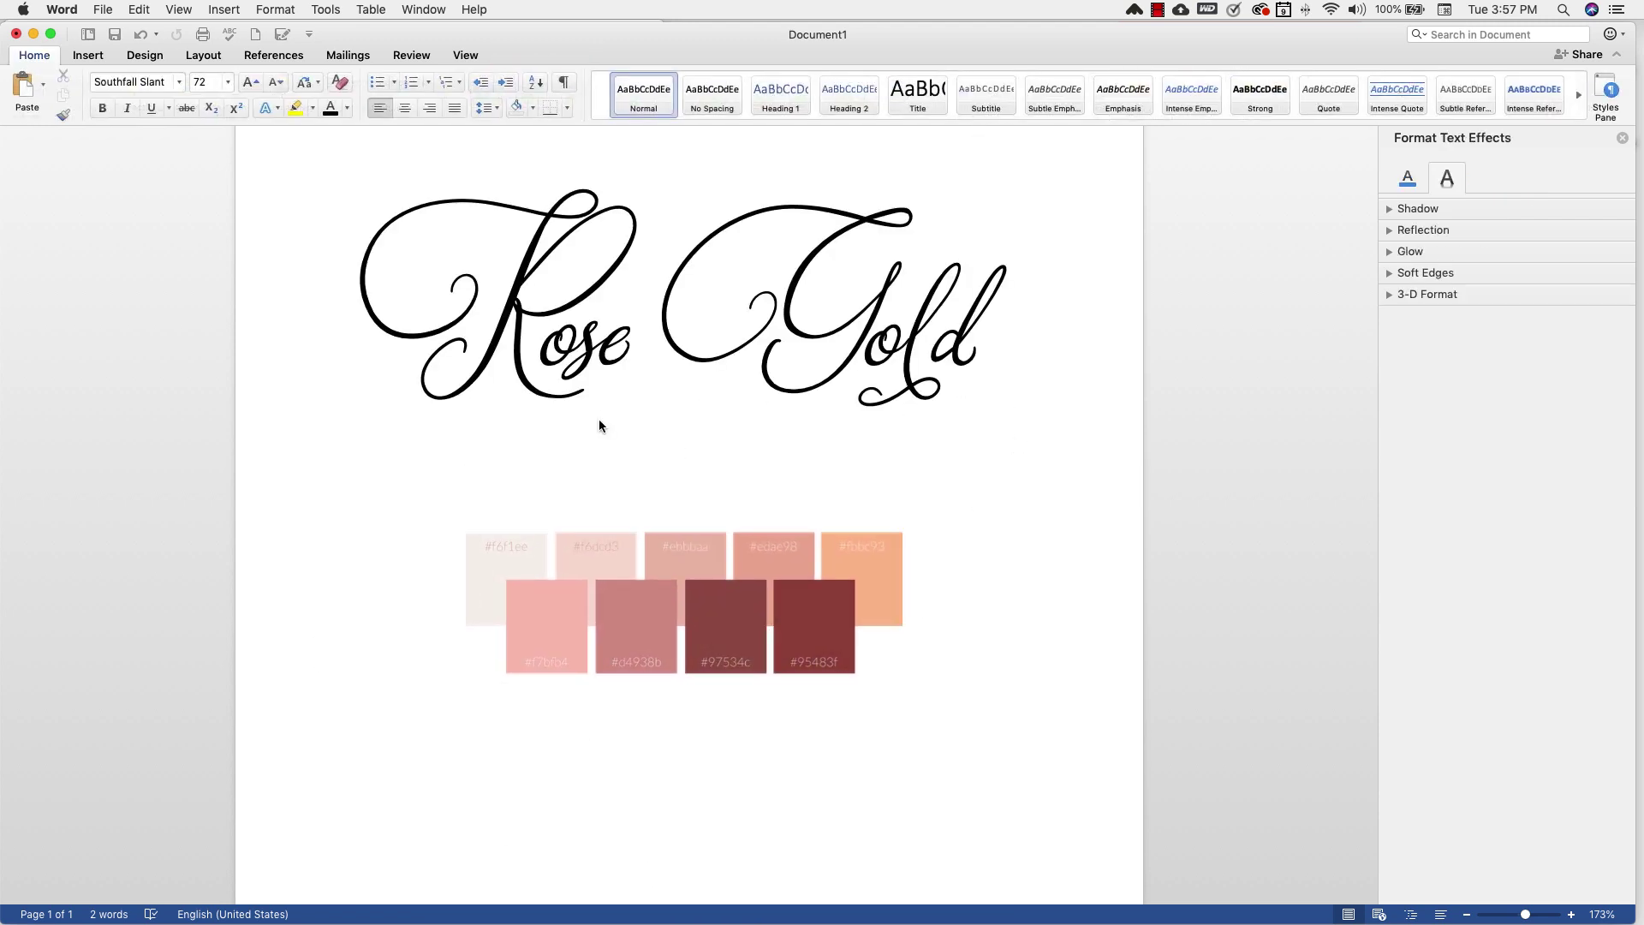
Select the whole Rose Gold line and give it a gradient font colour via More Gradients.
click(1623, 138)
triple_click(1113, 262)
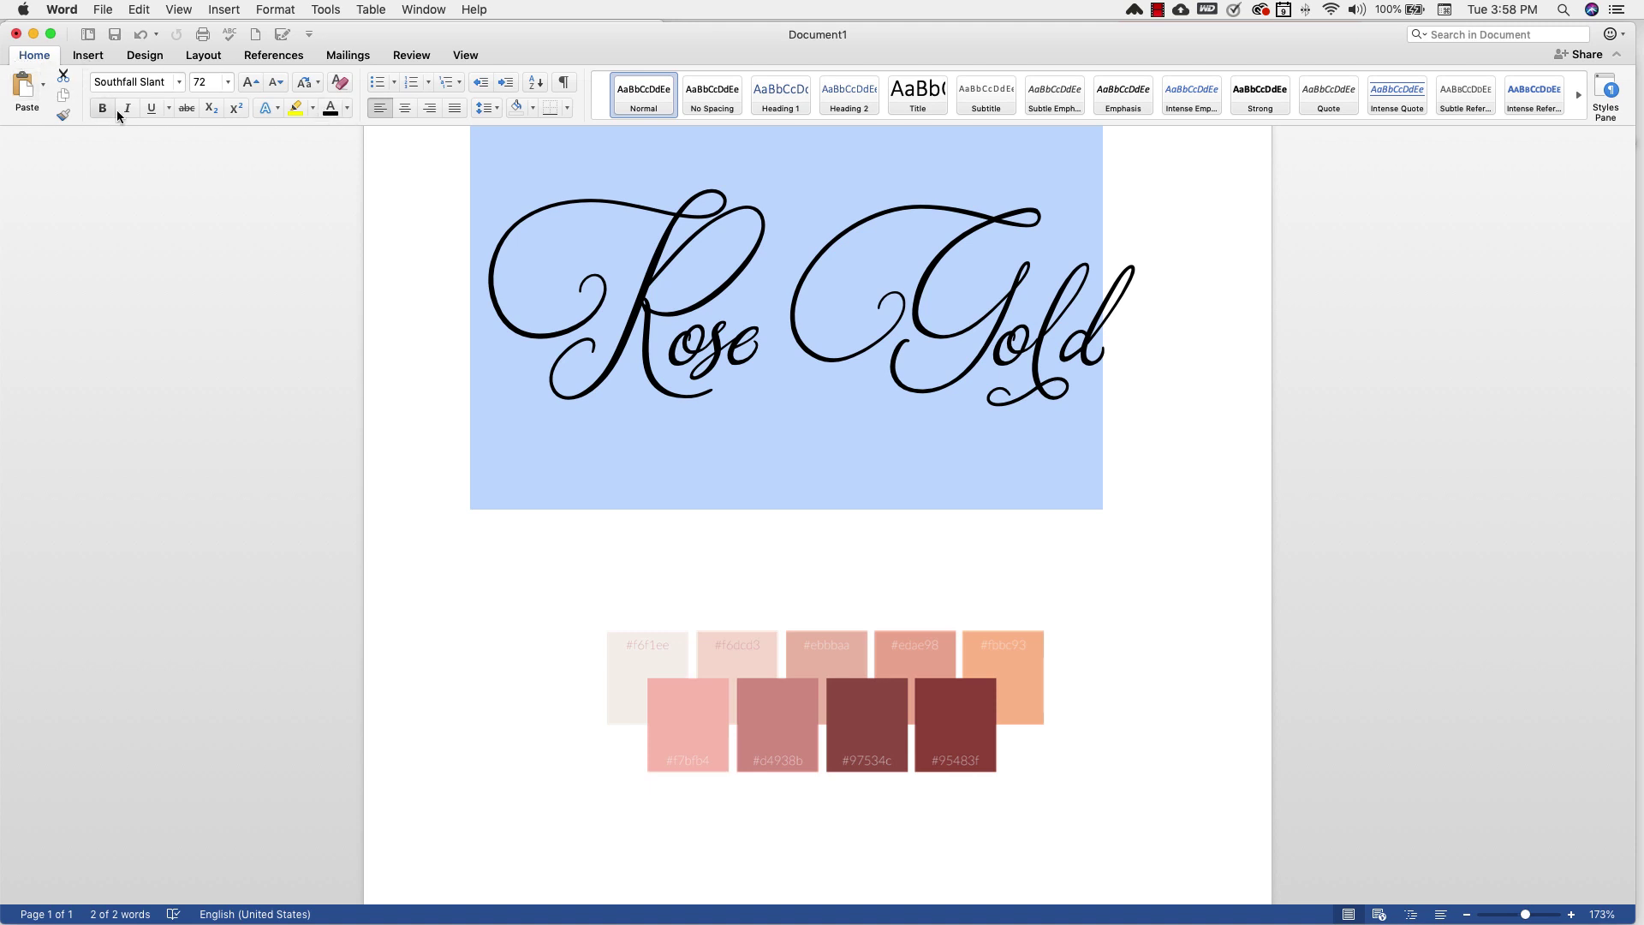
click(347, 109)
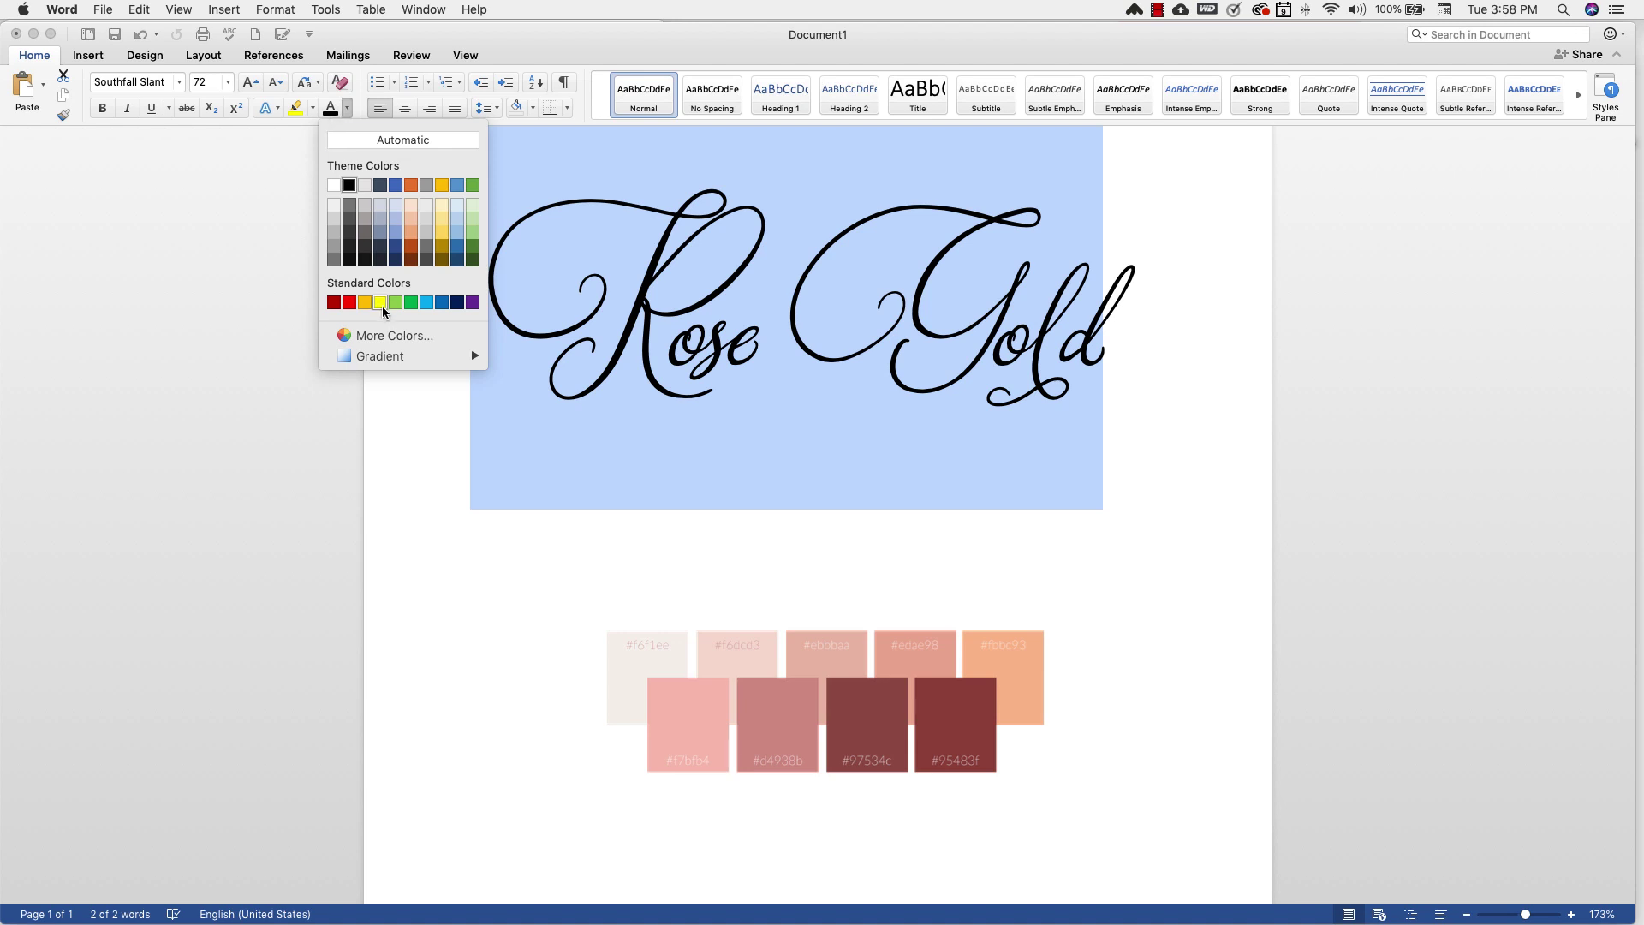
mouse_move(390, 356)
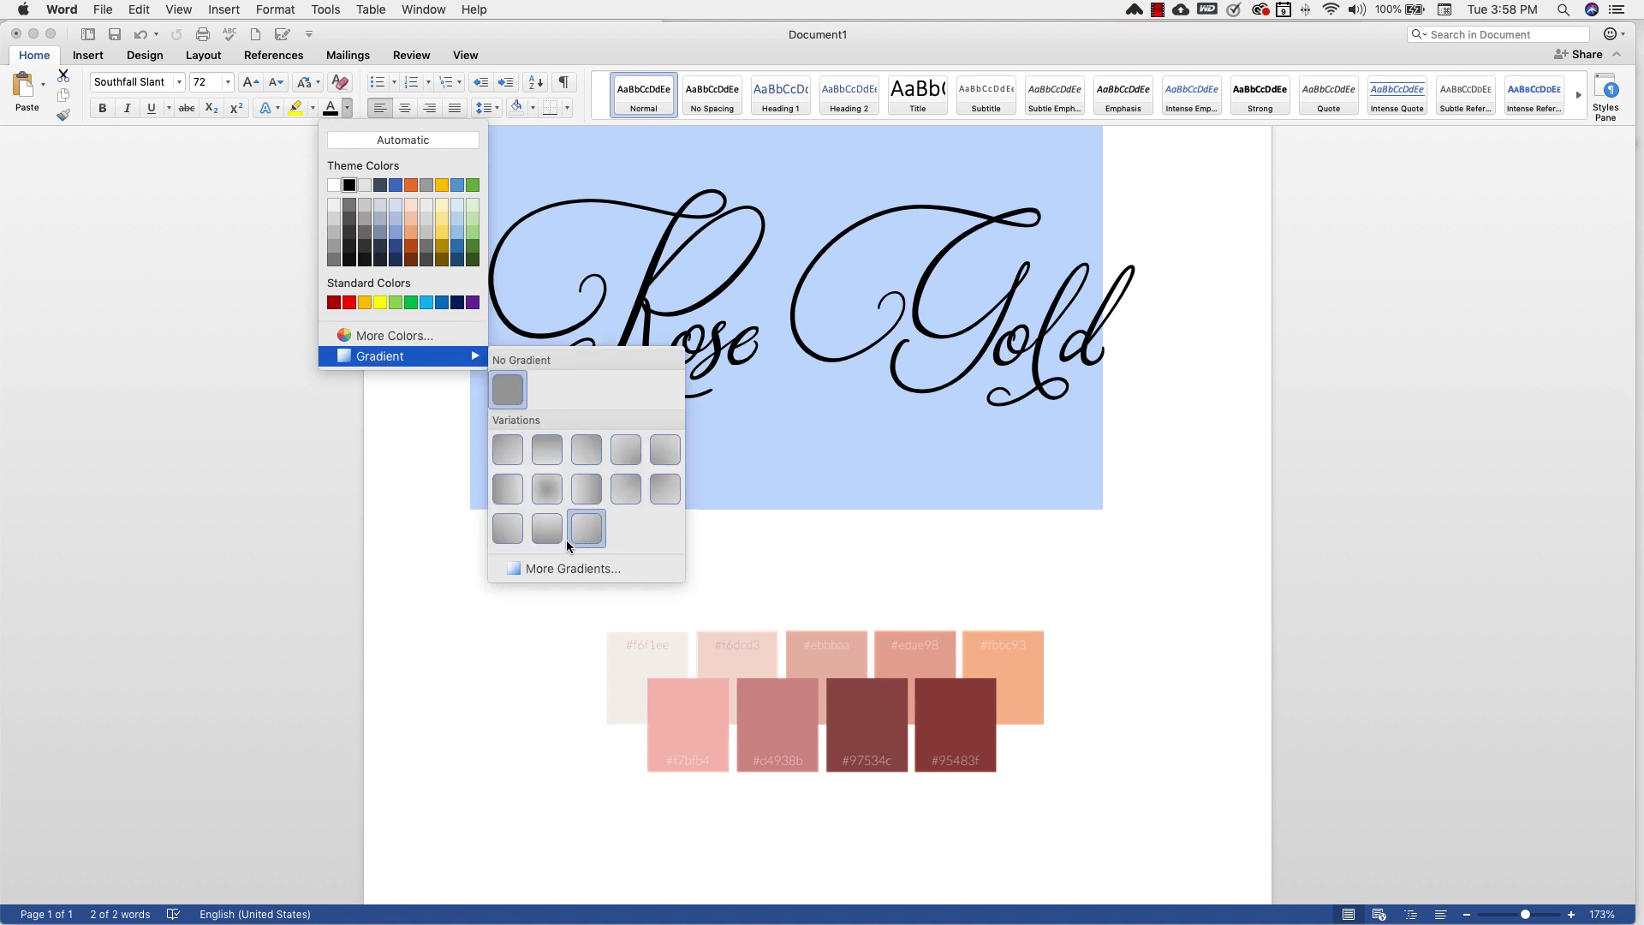
click(565, 569)
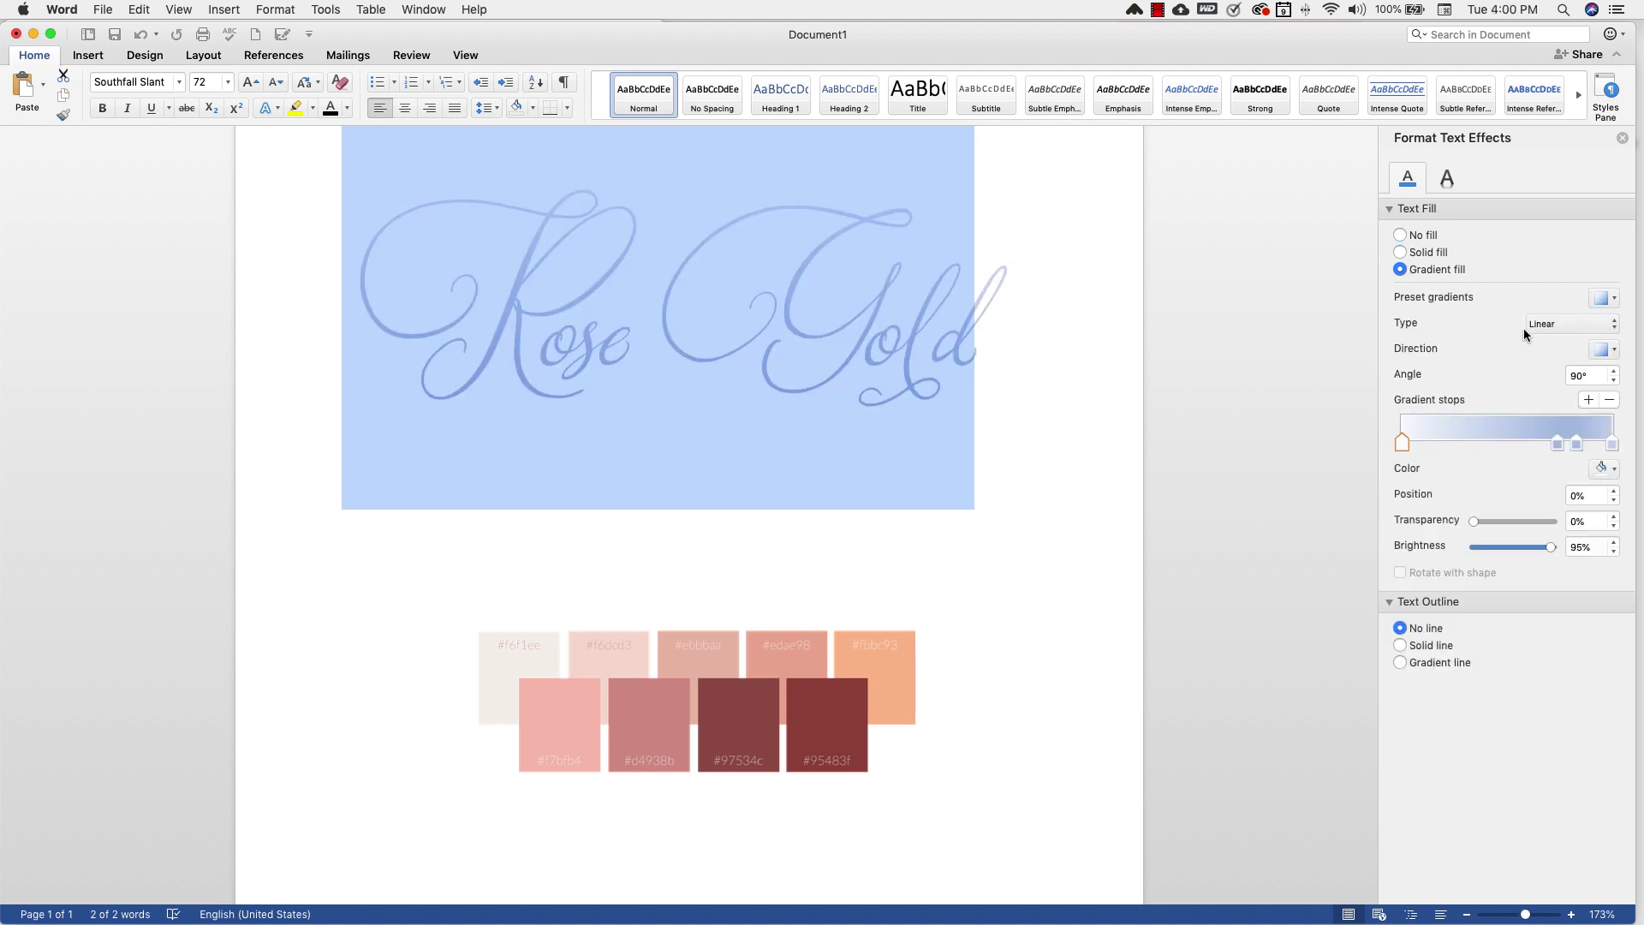
Keep the gradient type Linear, apply a diagonal direction preset, and set the angle to 40°.
click(1614, 332)
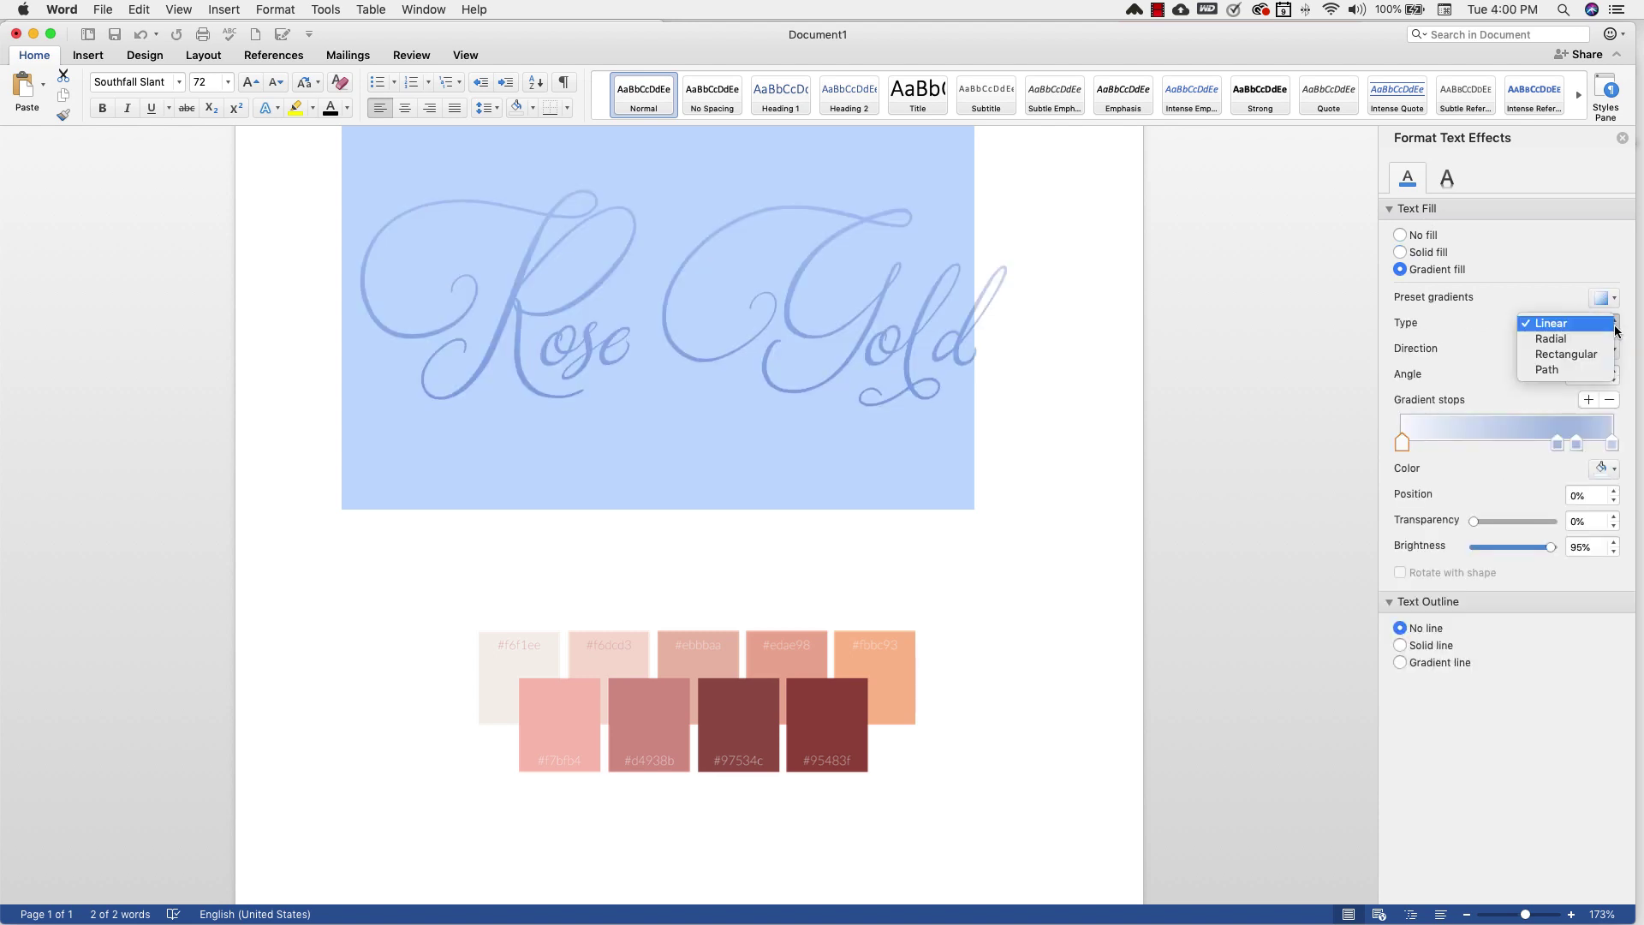
click(1570, 325)
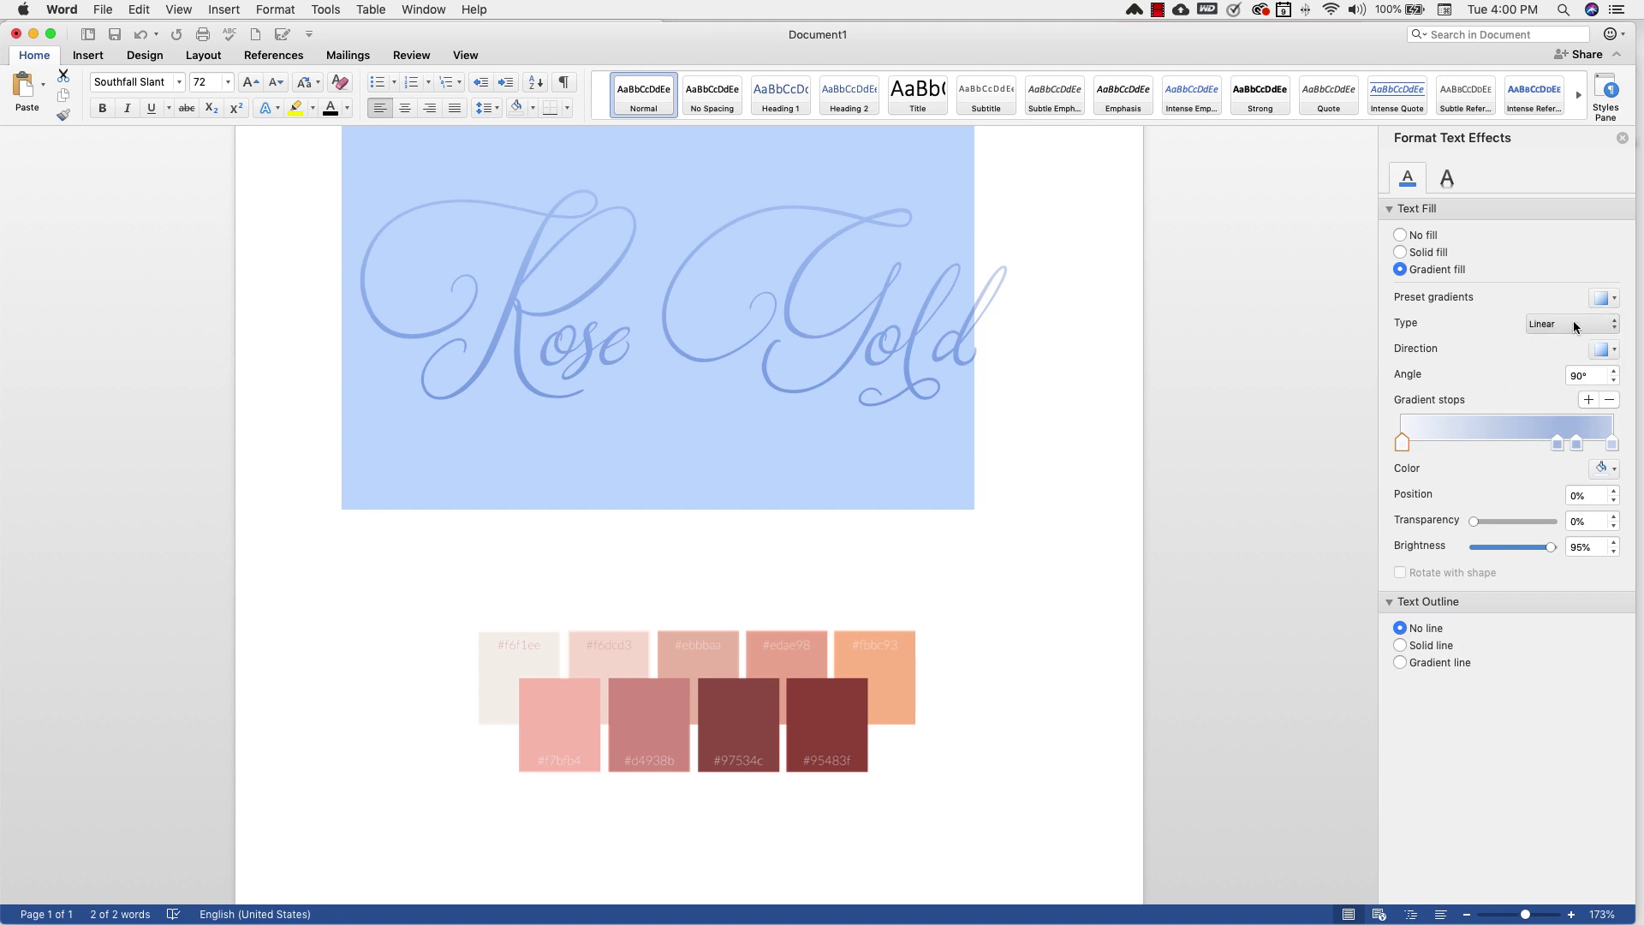
click(1613, 351)
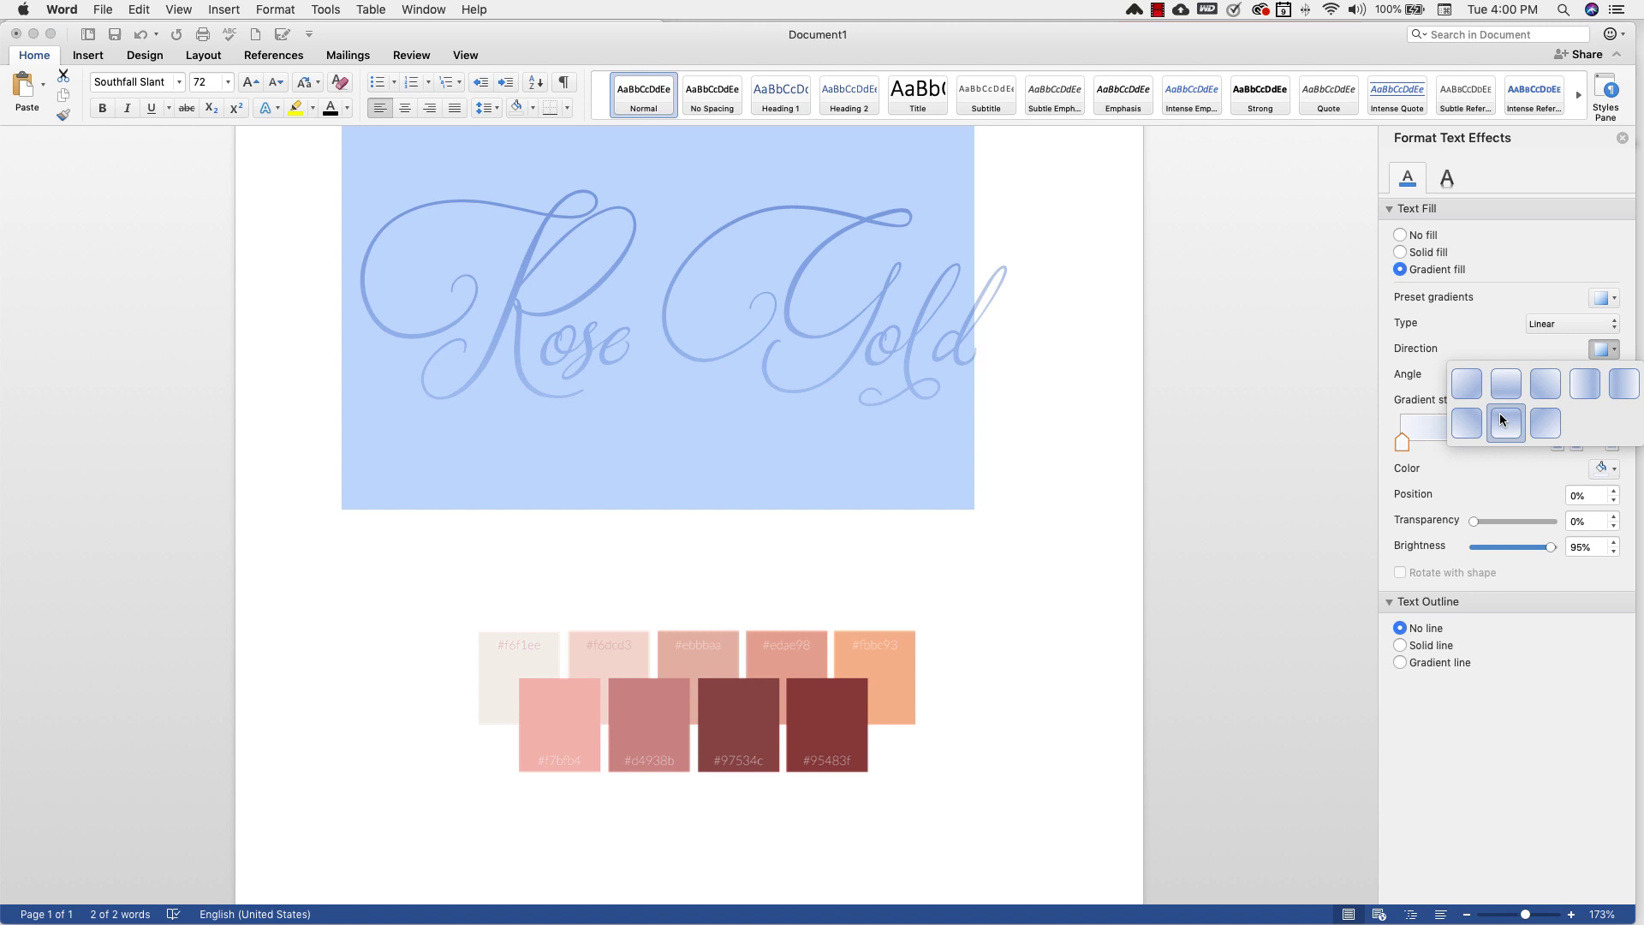
click(1501, 377)
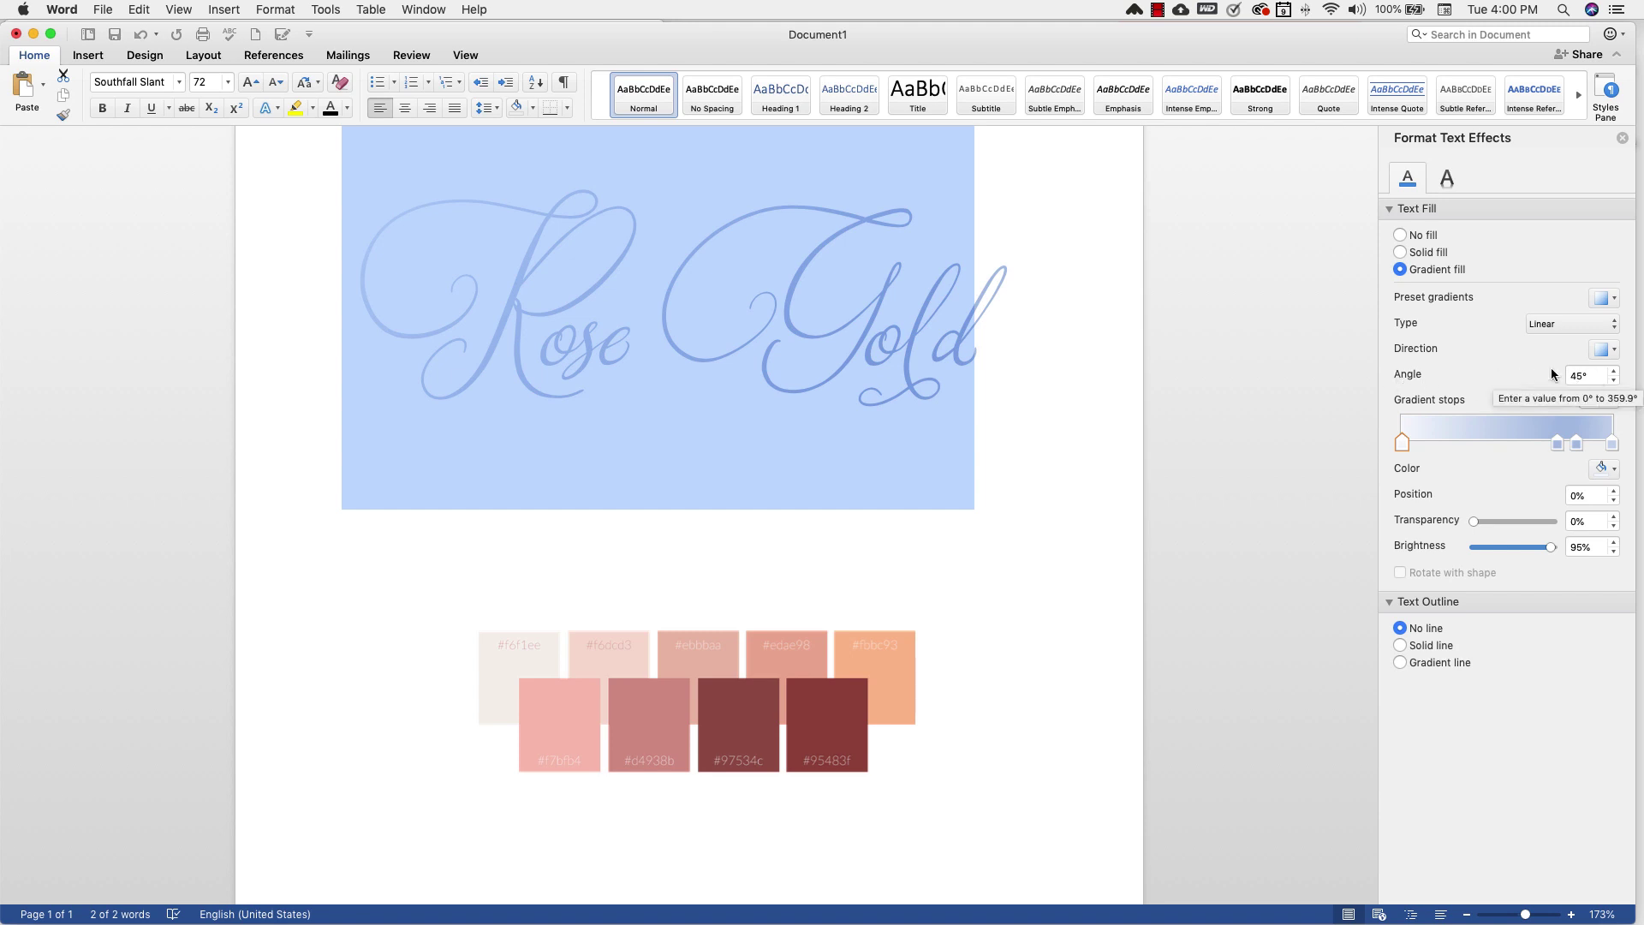
click(1613, 373)
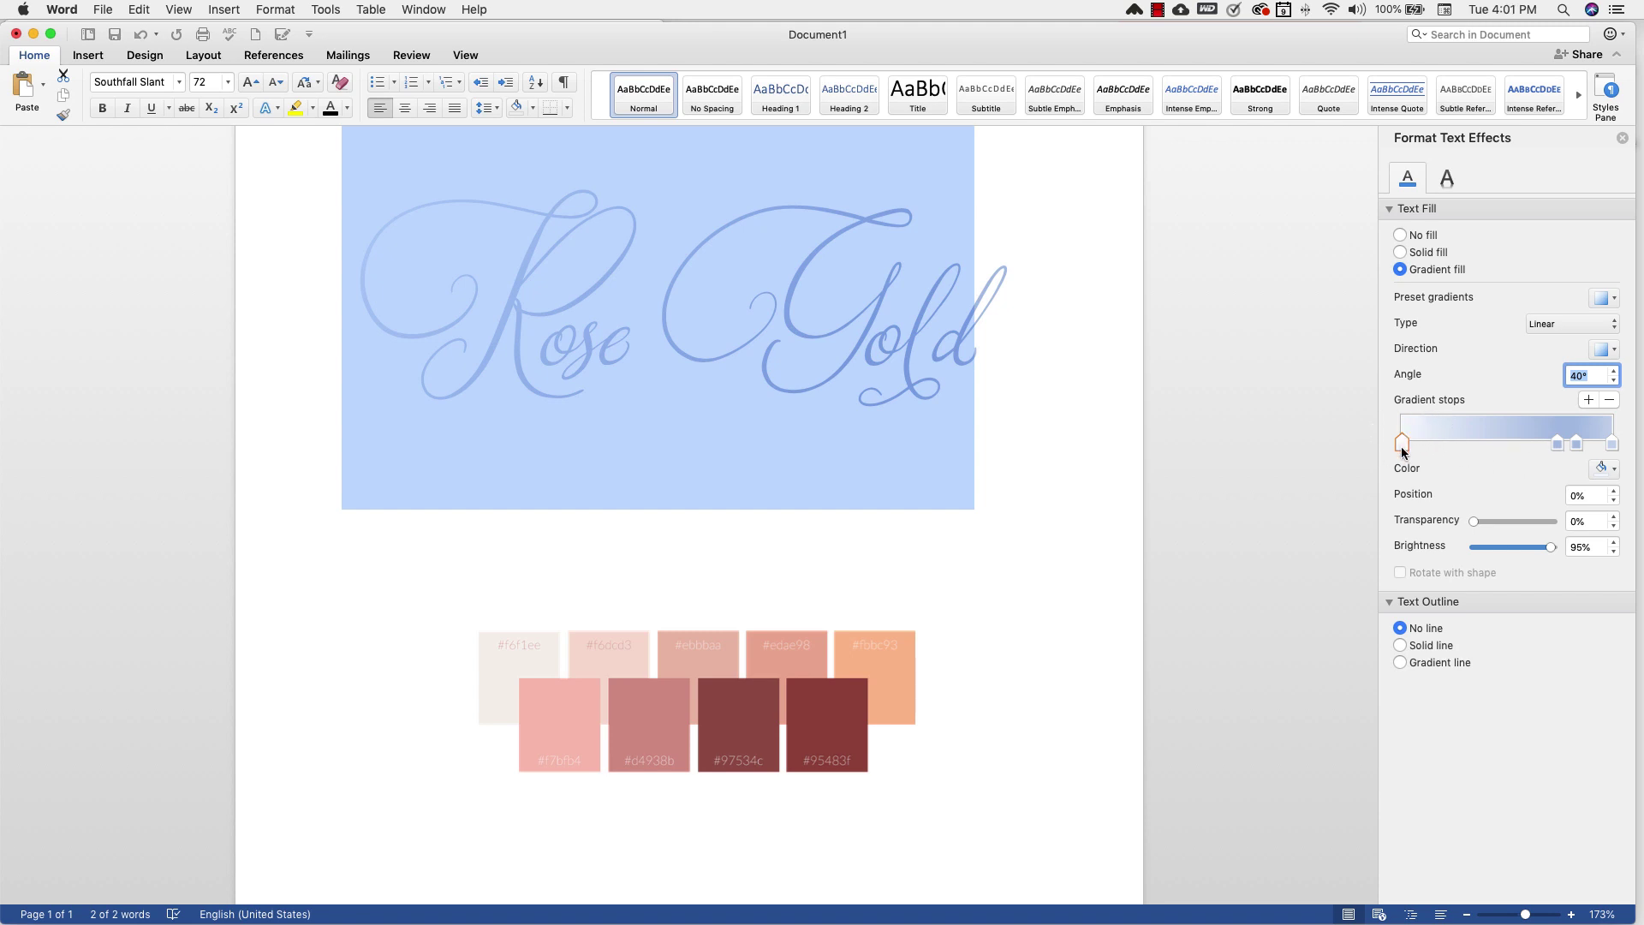
Colour the first gradient stop pale pink #f6dcd3 using the eyedropper on the swatch image.
click(1600, 467)
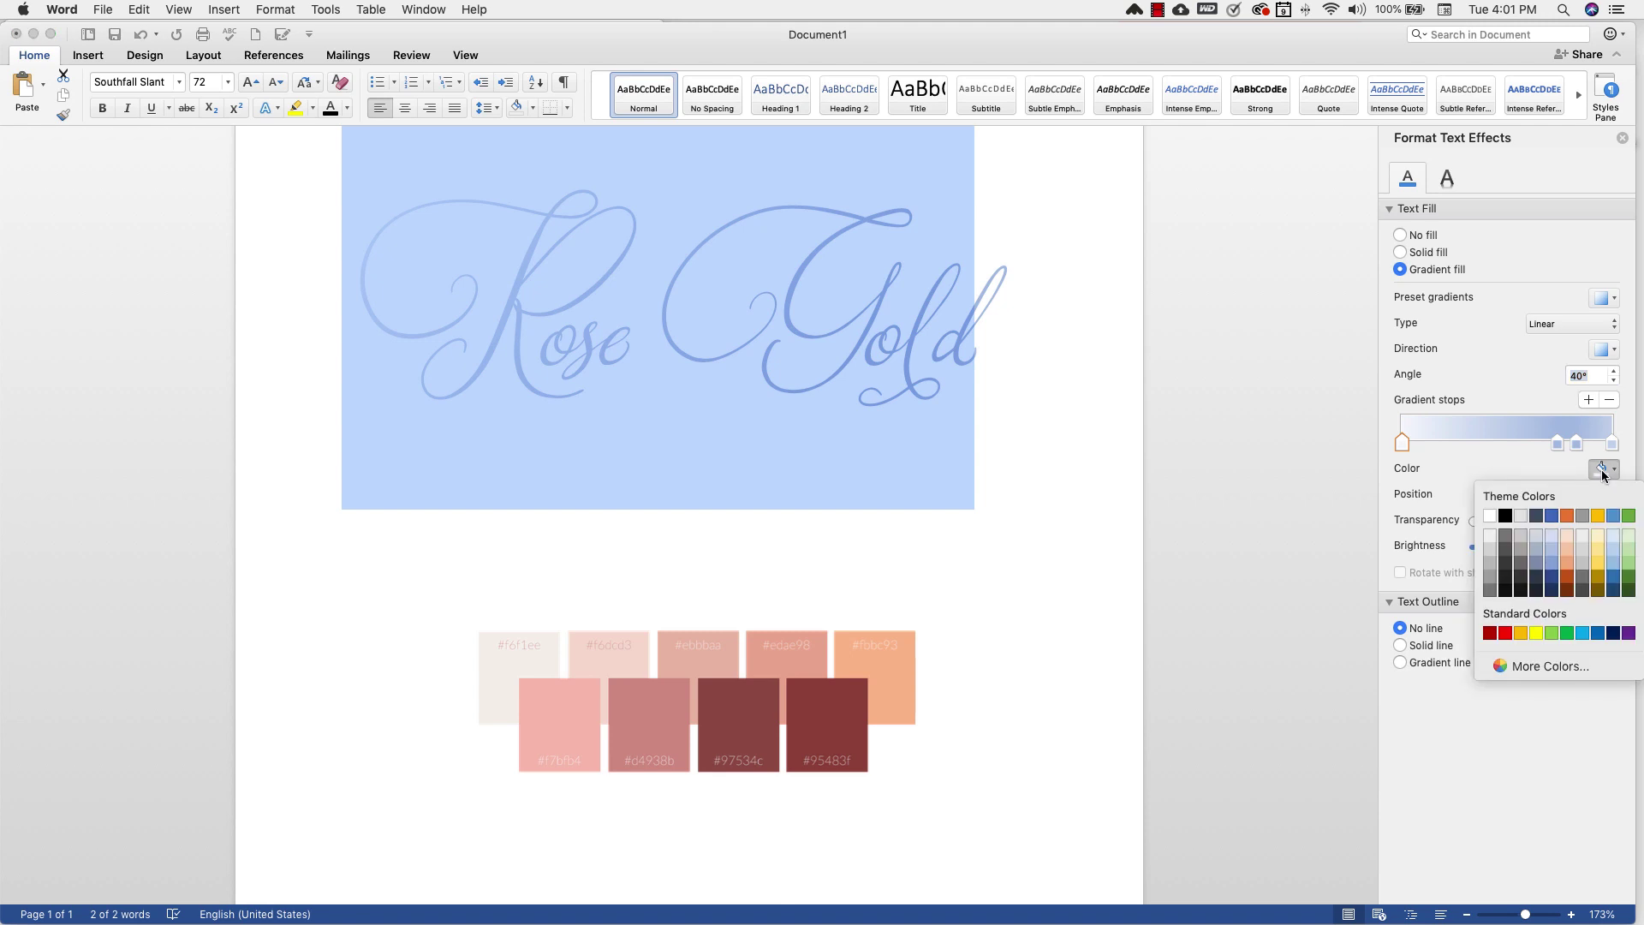
click(1523, 459)
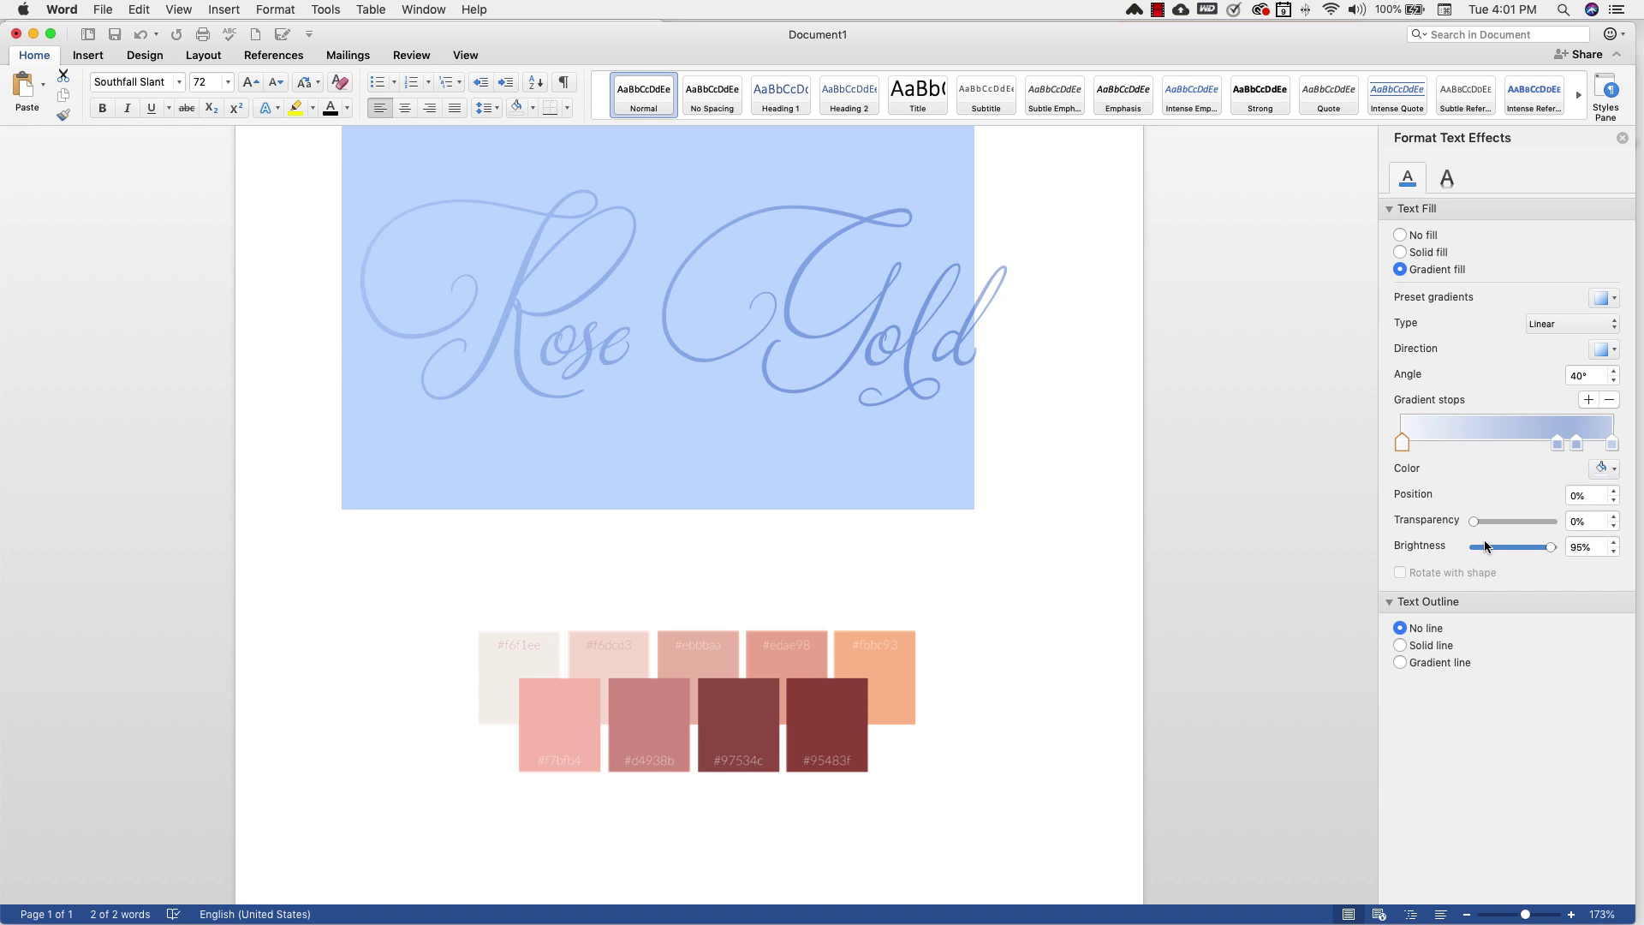
click(1602, 469)
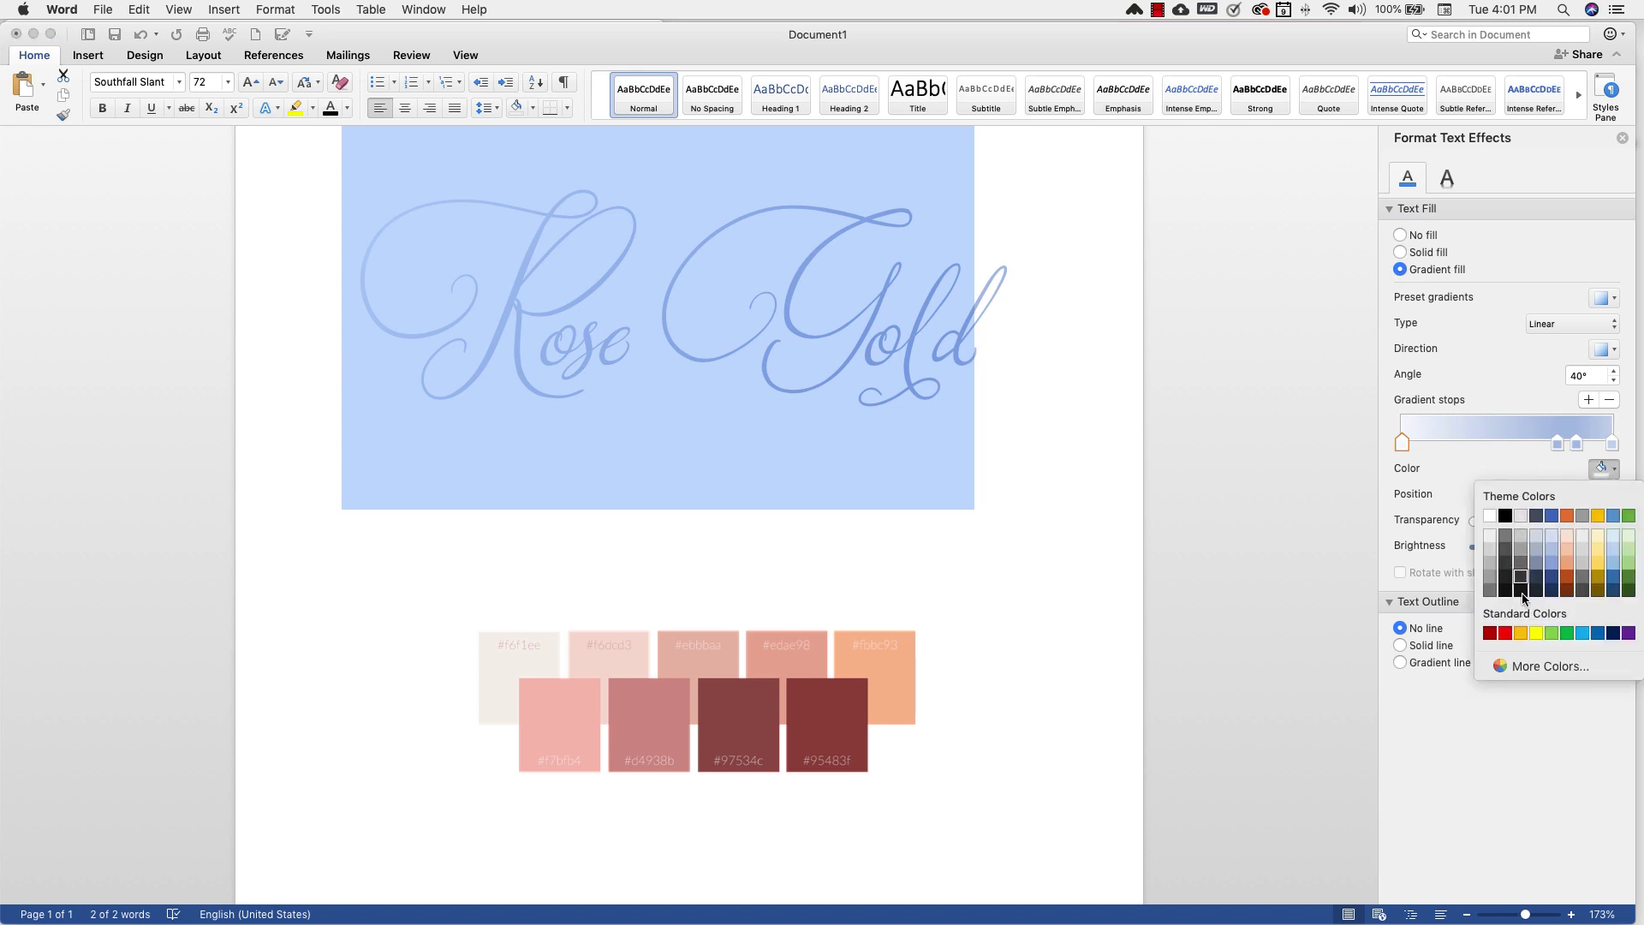
click(1546, 668)
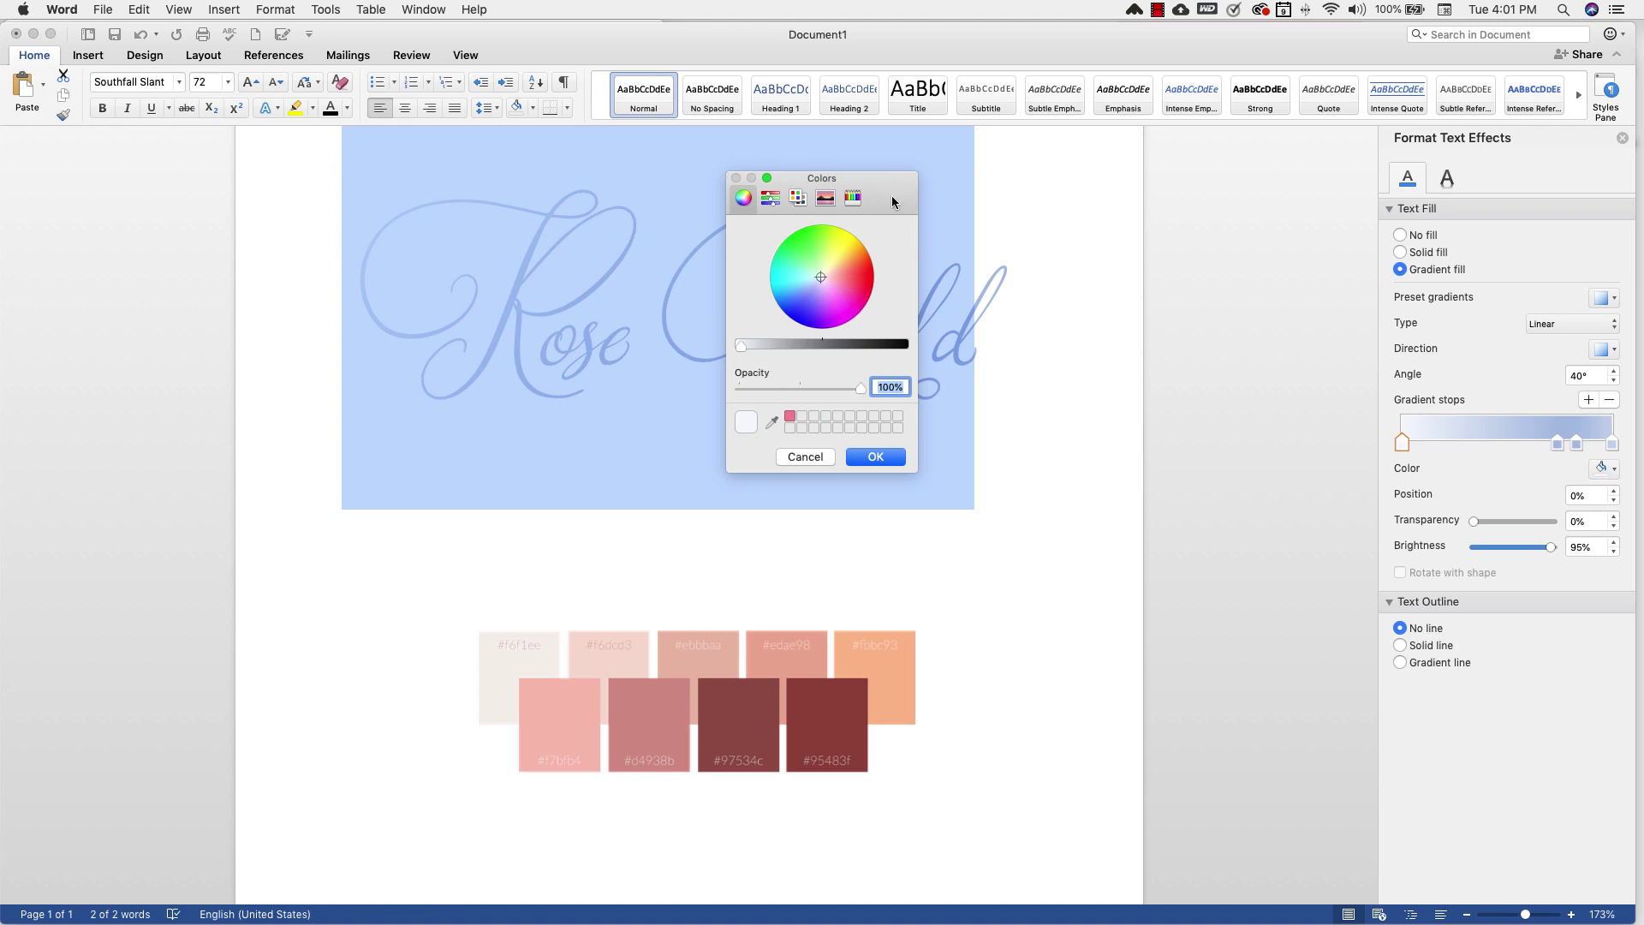
drag(891, 182, 1223, 188)
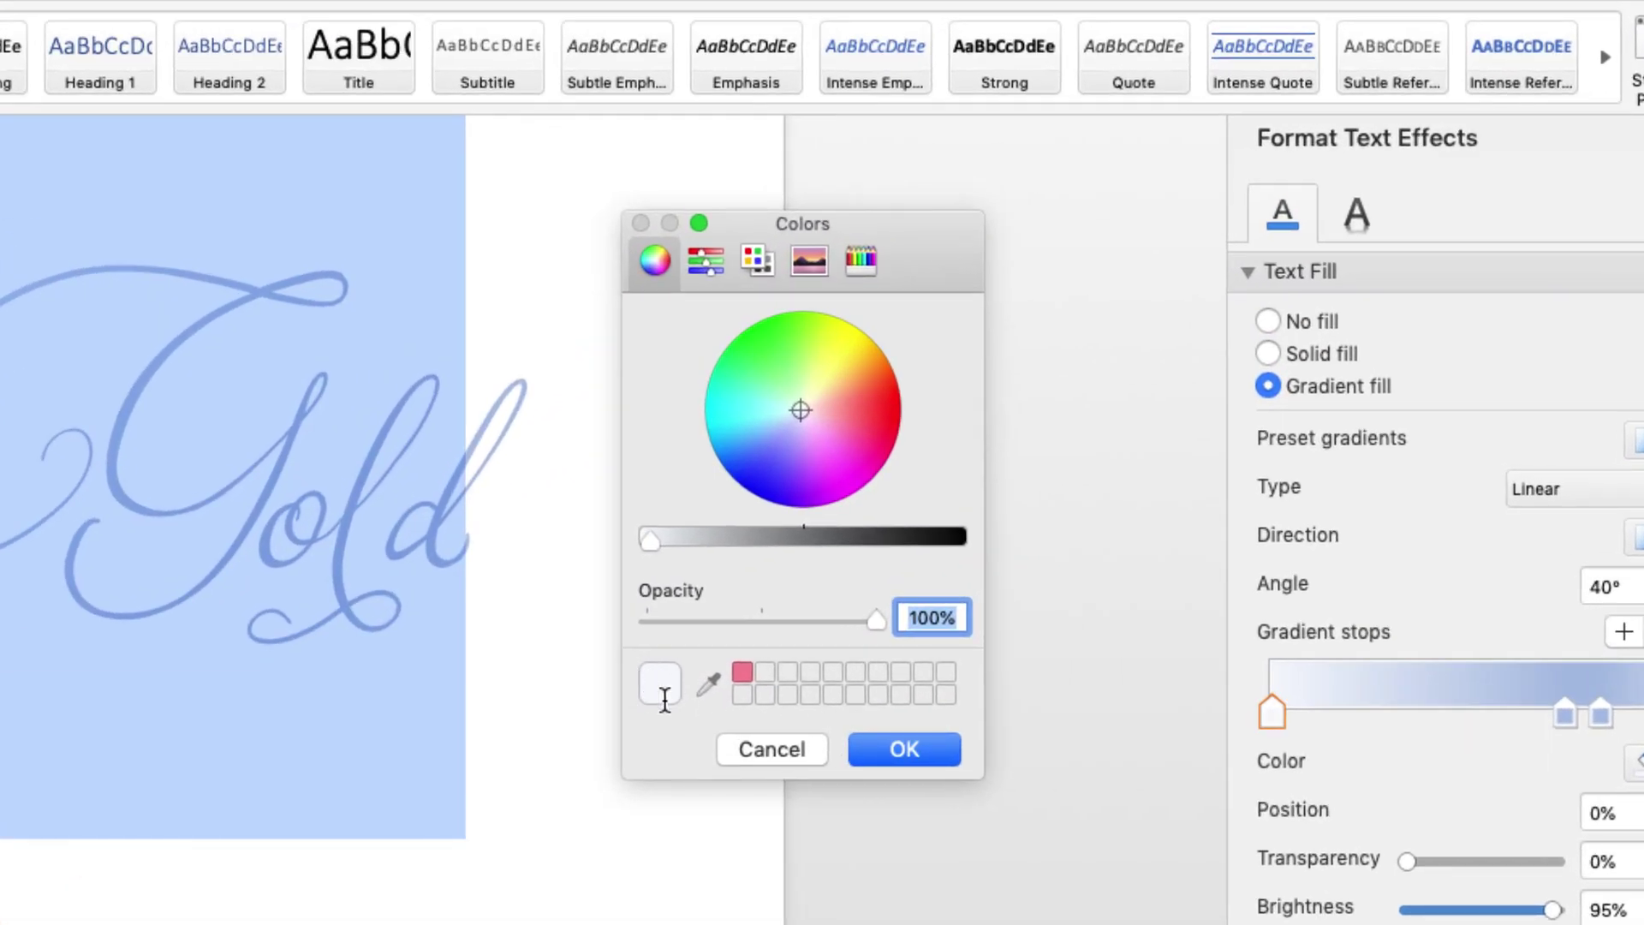
click(707, 685)
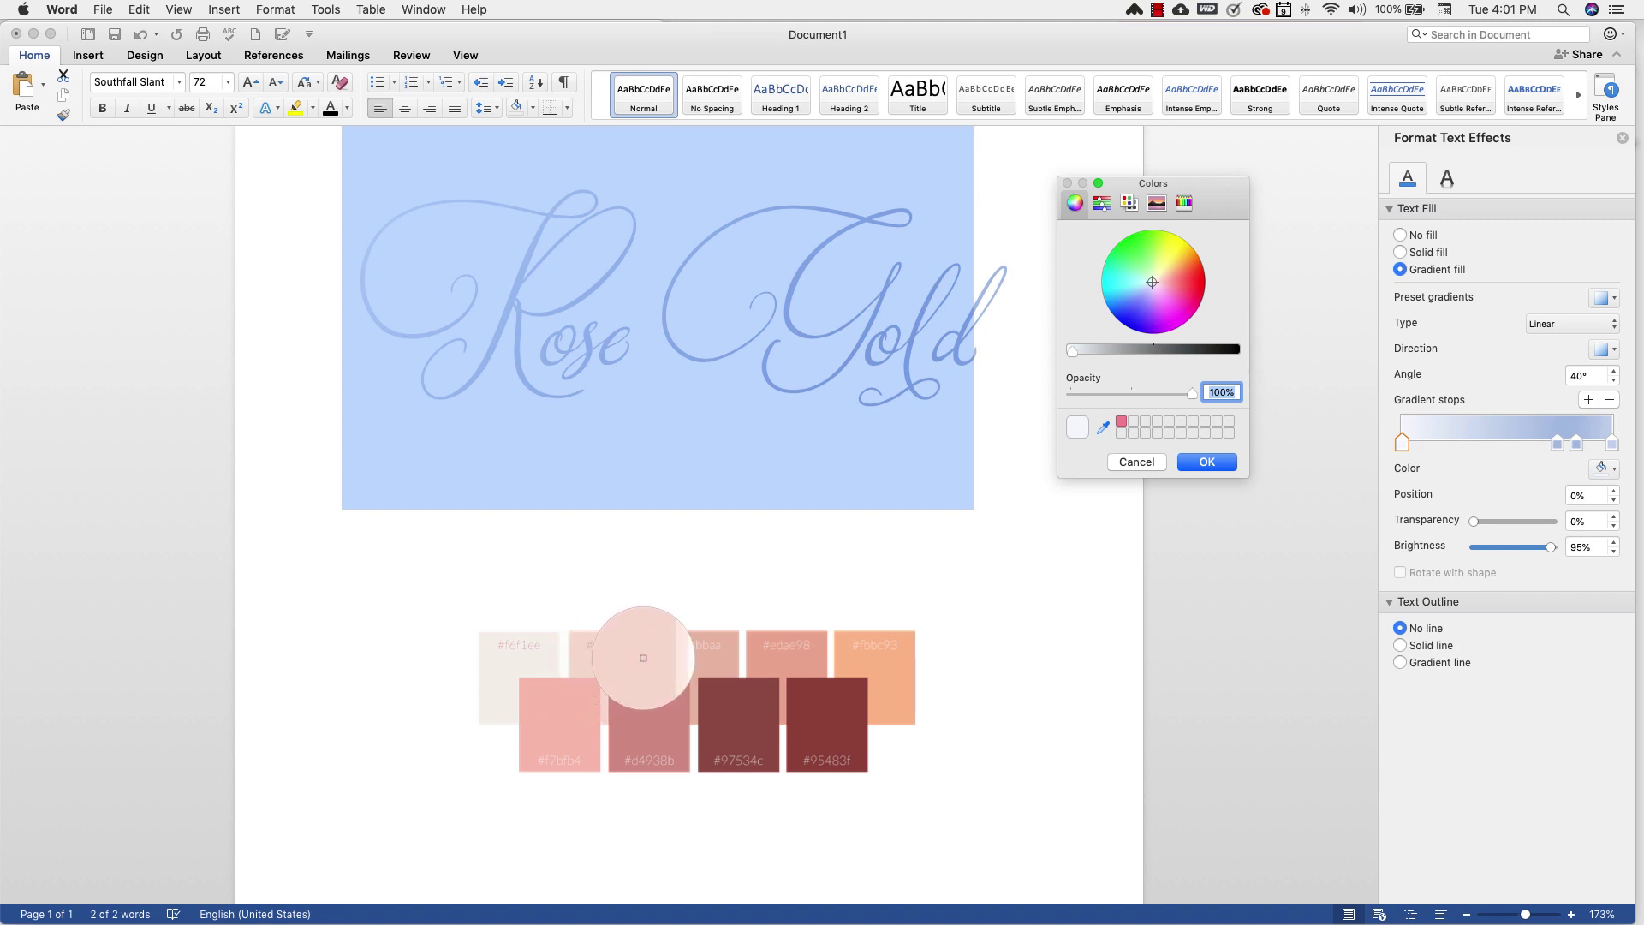
click(611, 660)
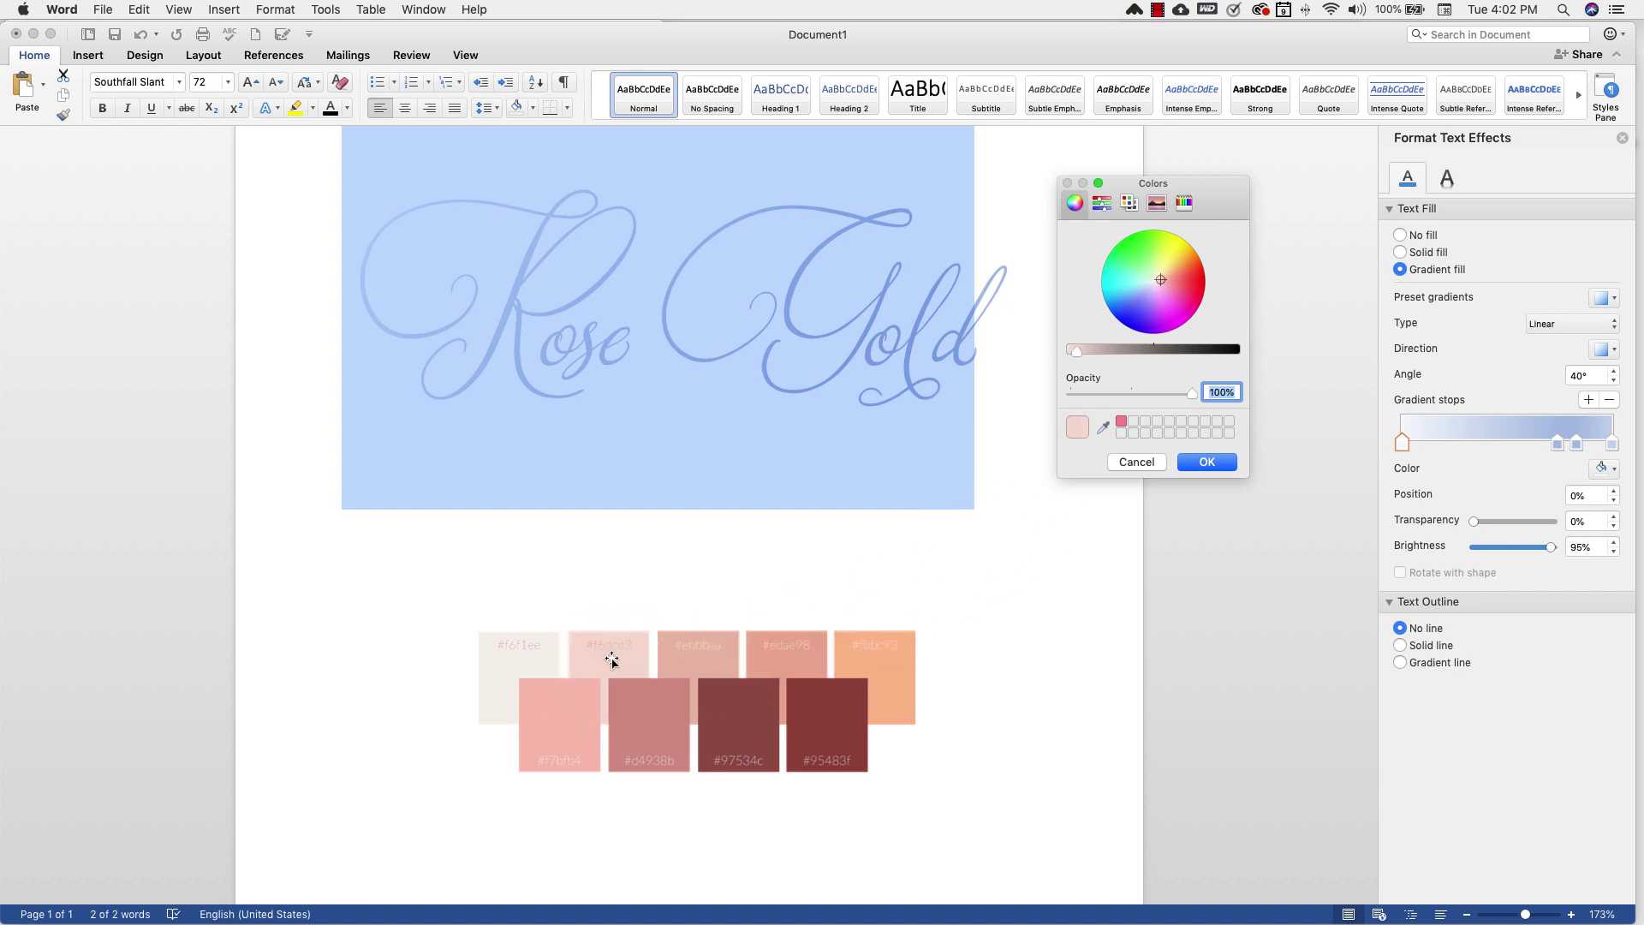
click(1195, 462)
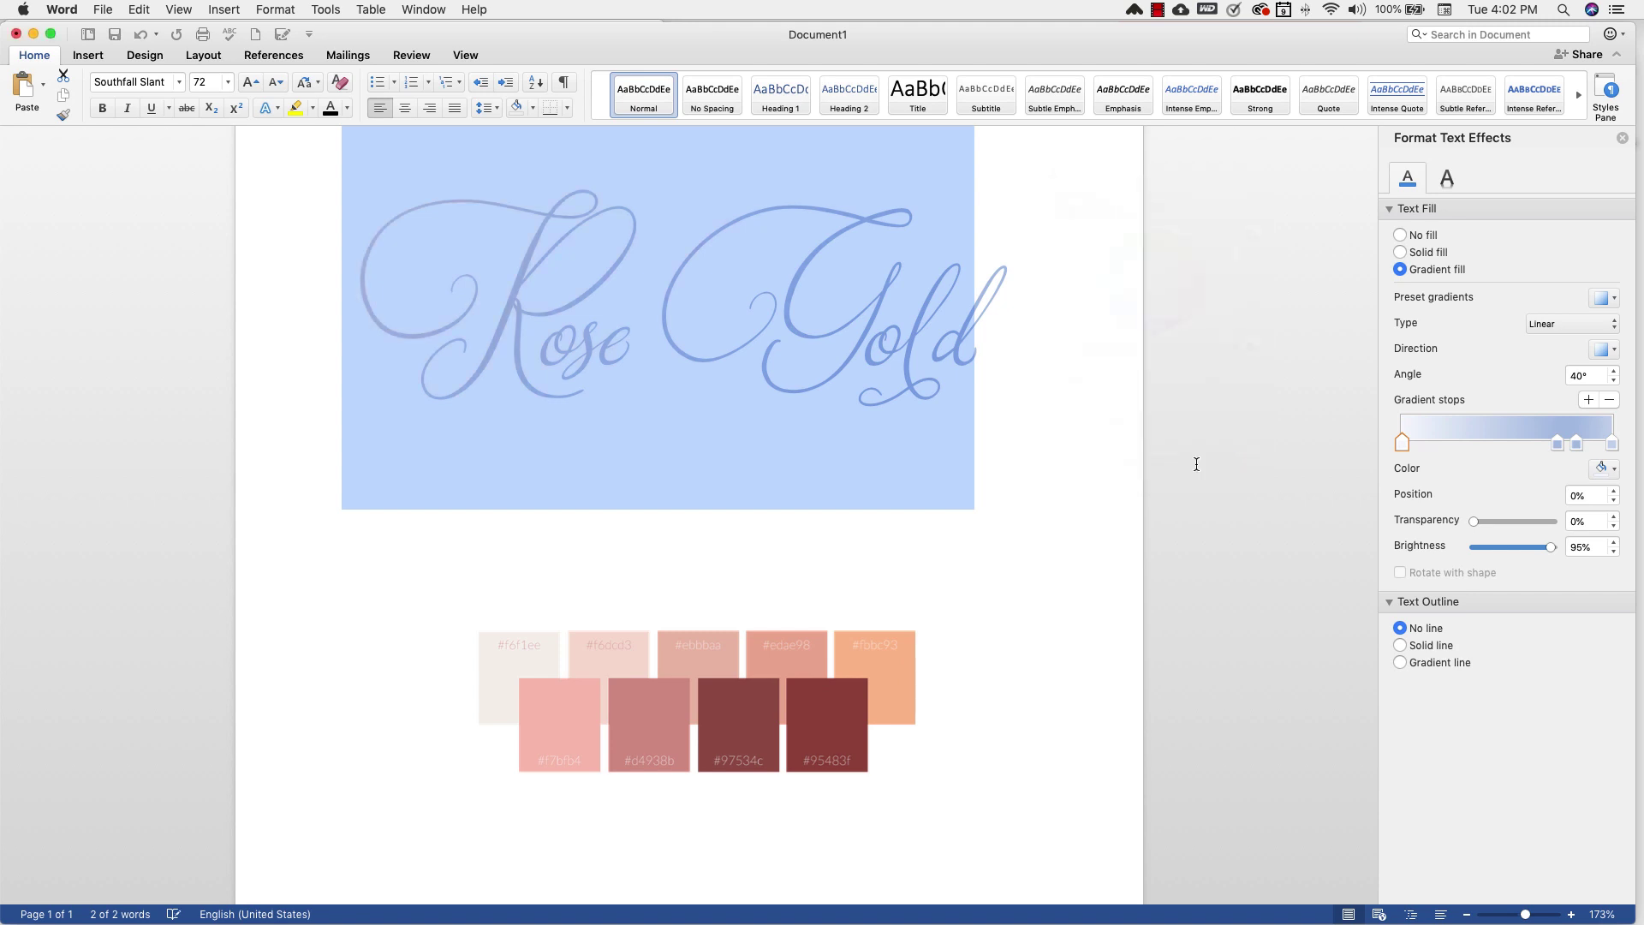
click(1557, 443)
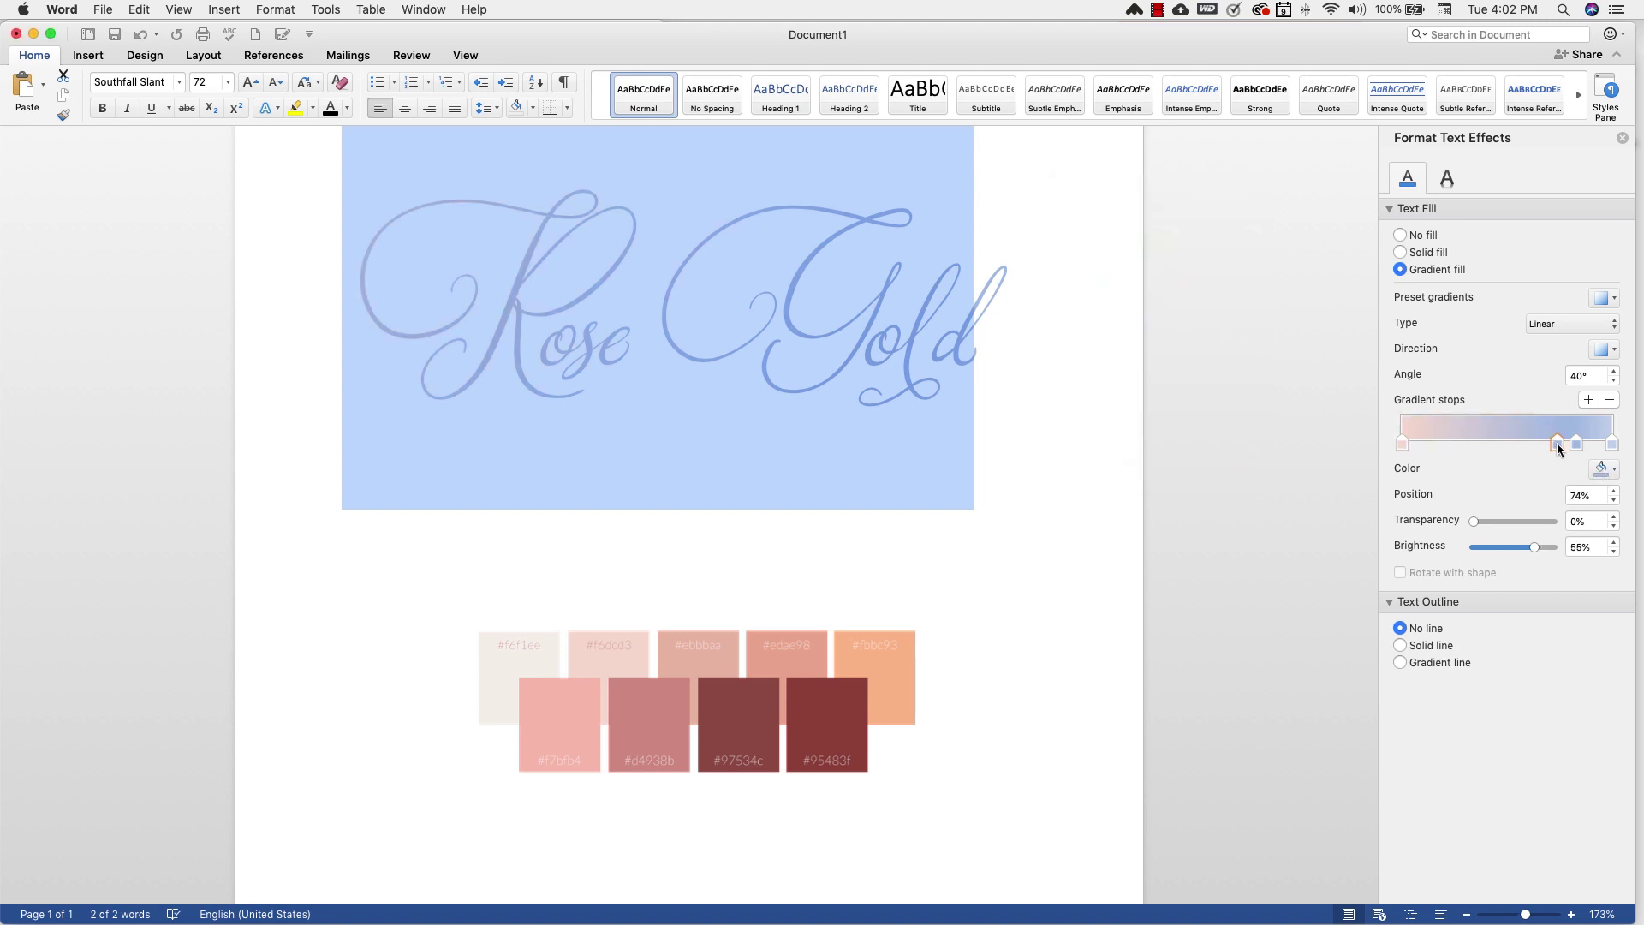
Colour the 73% stop rose #d4938b from the swatch and drag it to about 30%.
click(1610, 472)
click(1549, 711)
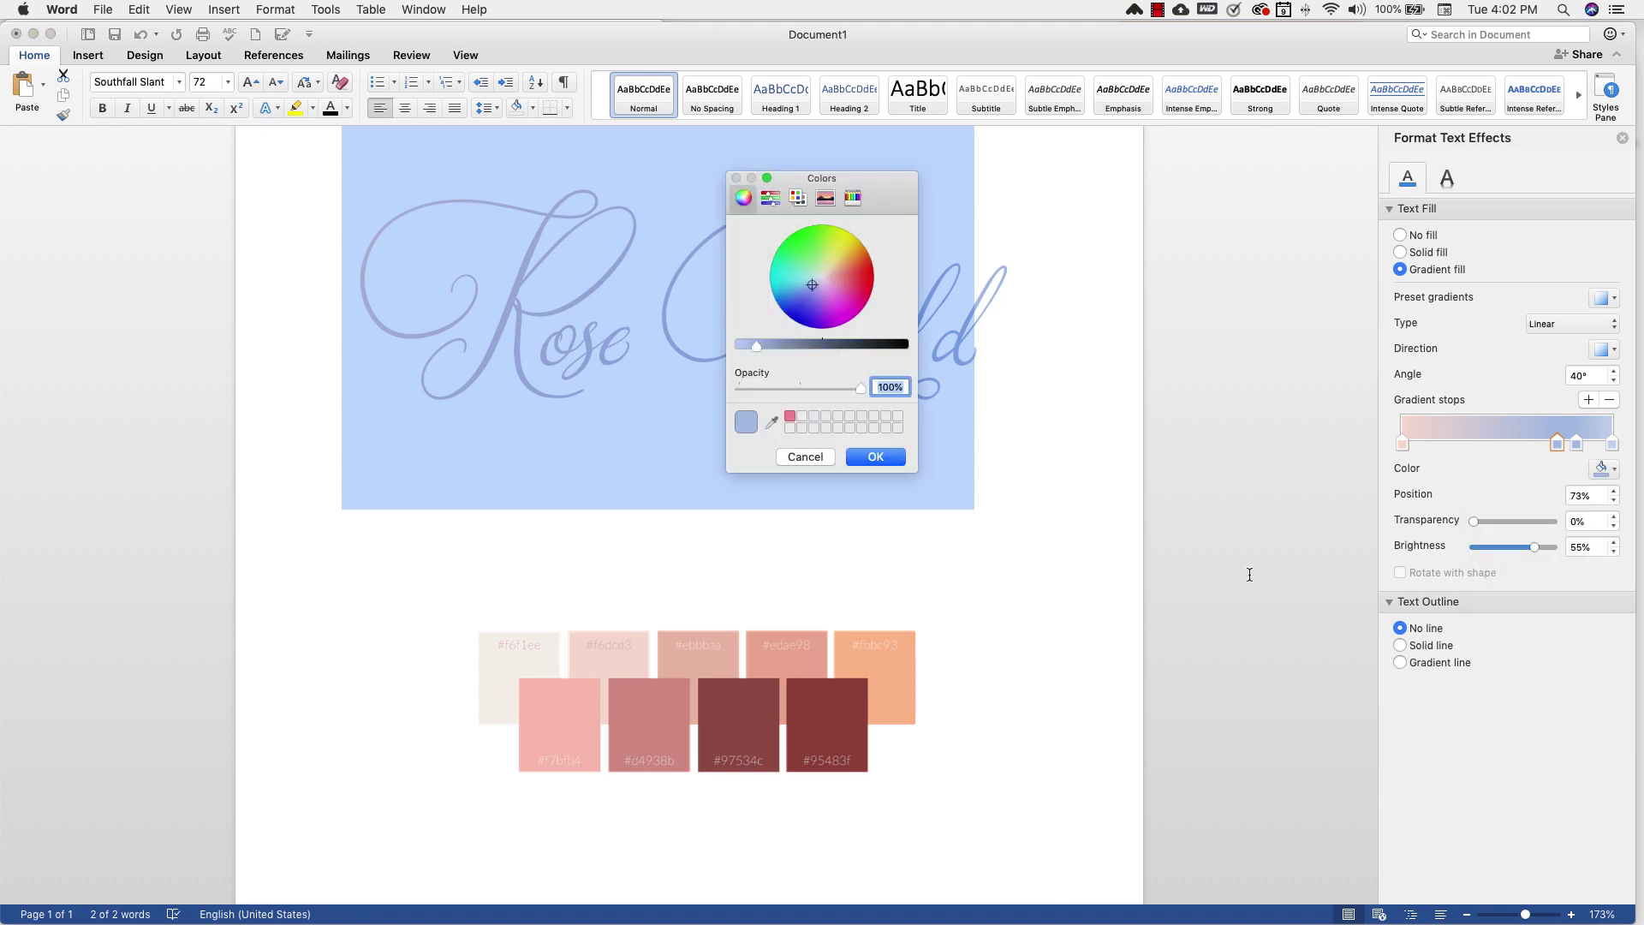
click(770, 421)
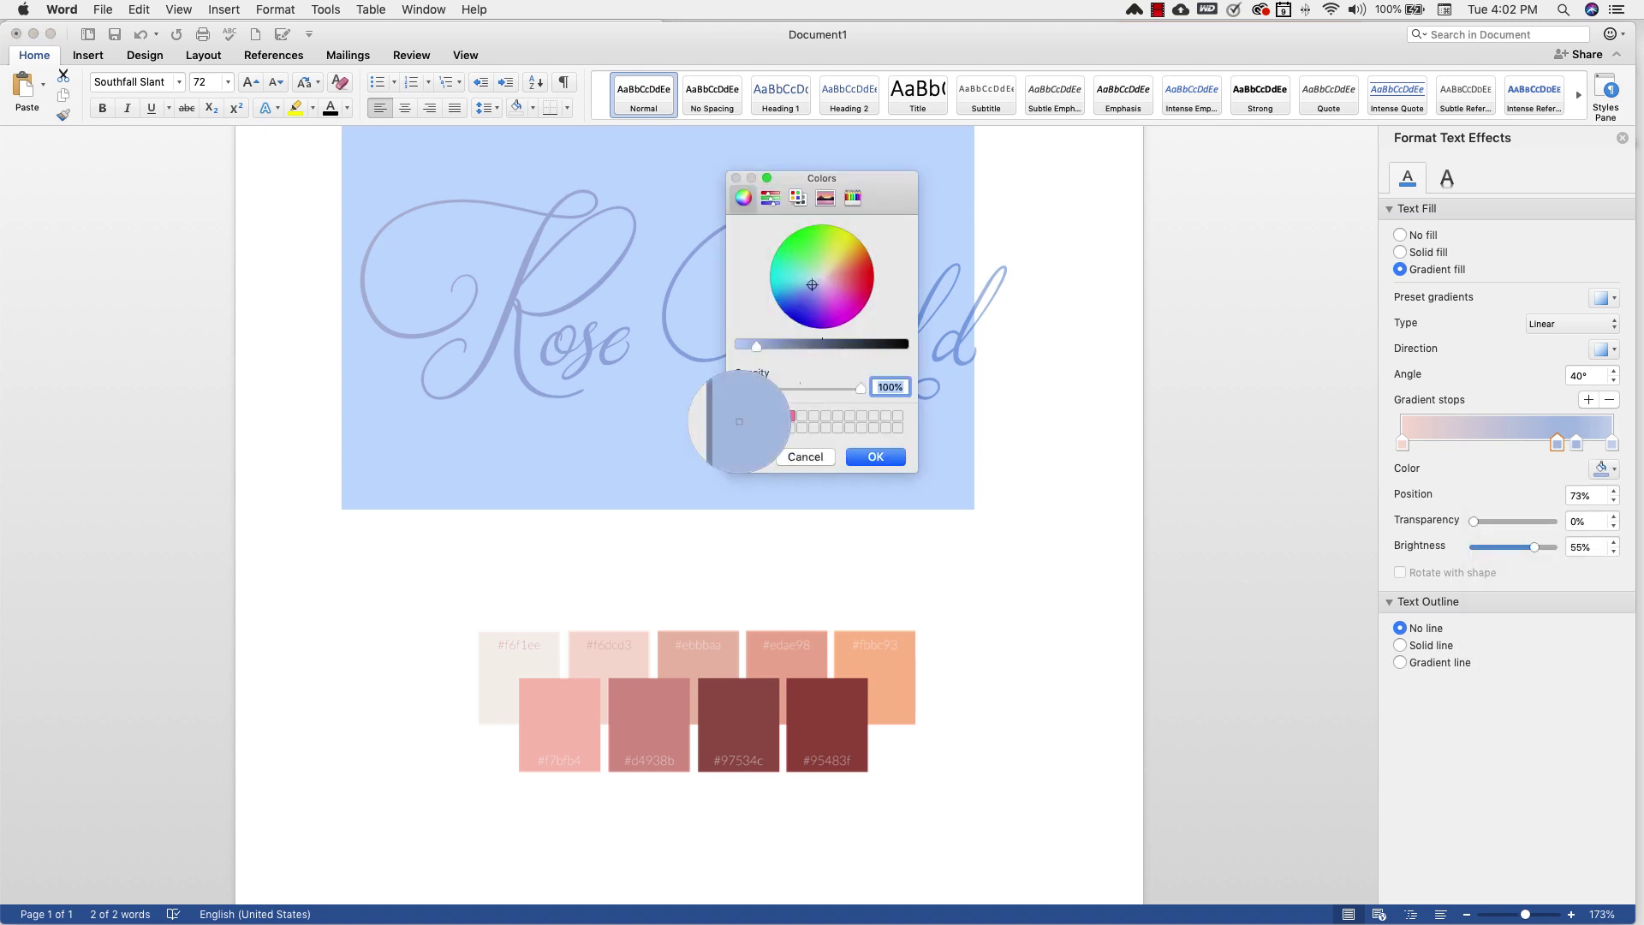
click(664, 713)
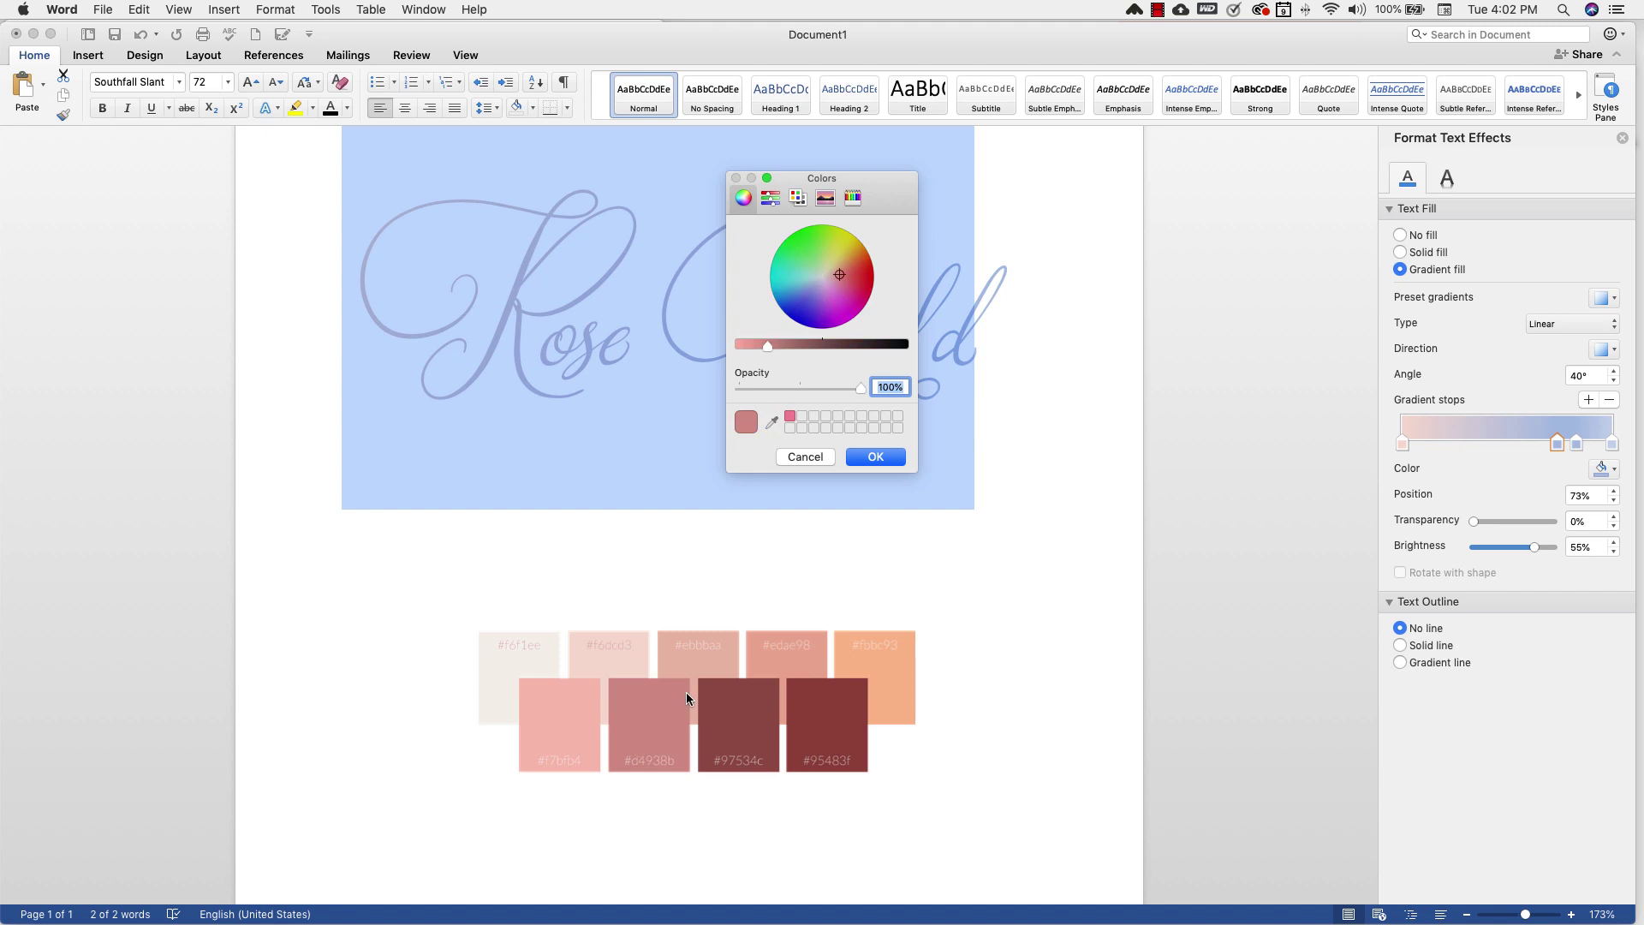
click(892, 457)
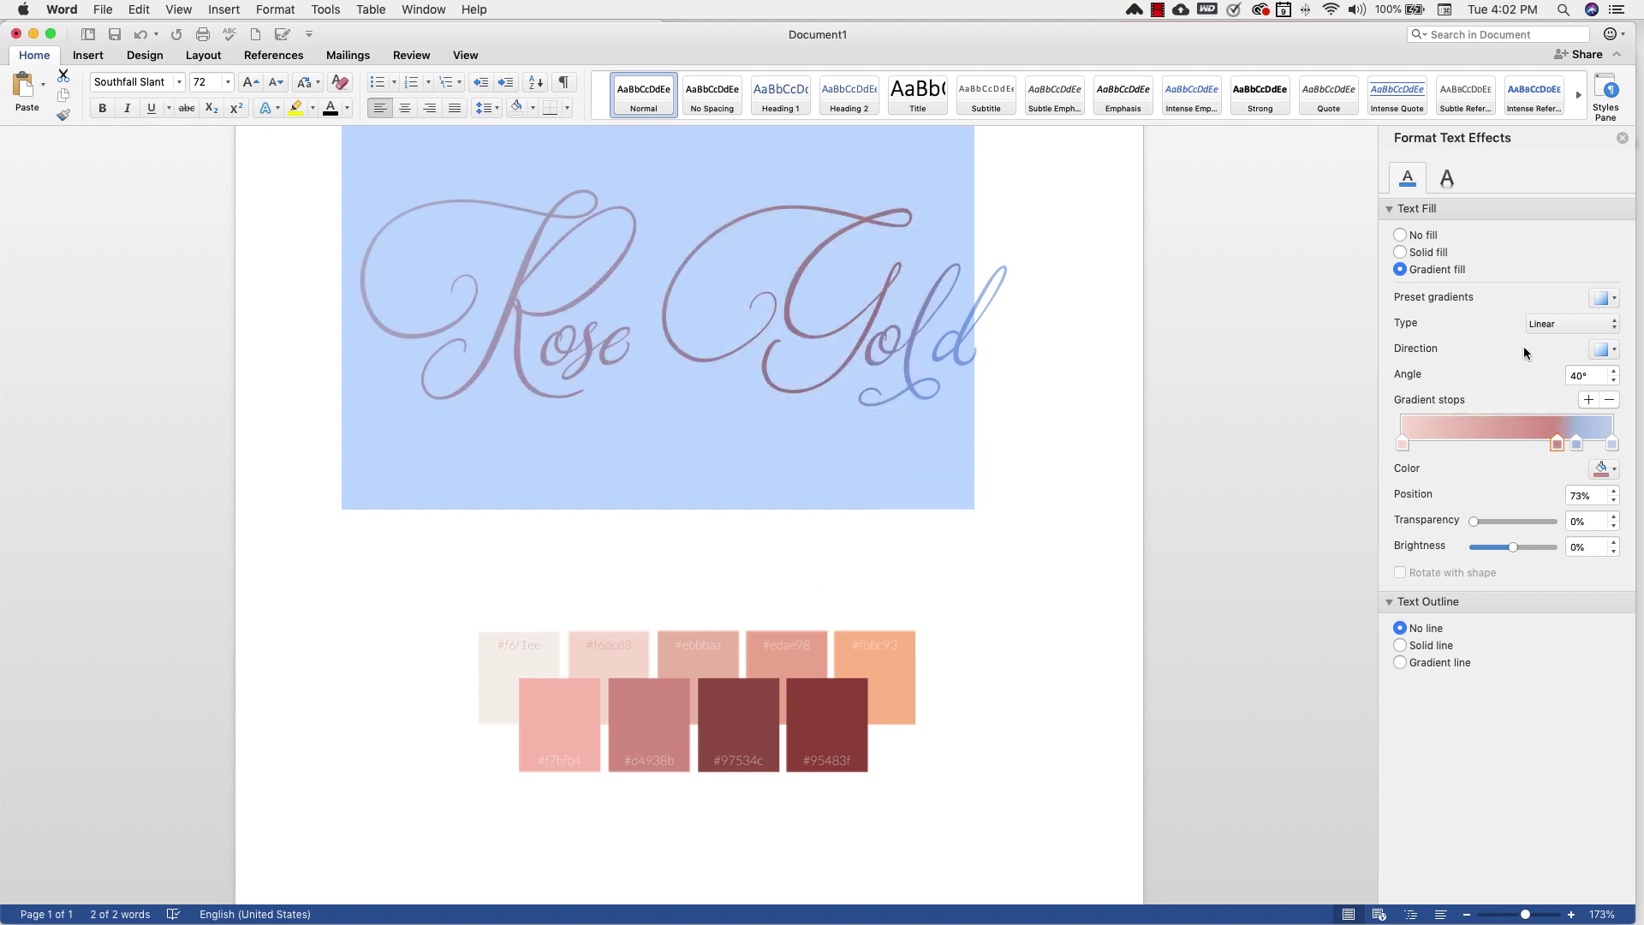
drag(1556, 443, 1465, 442)
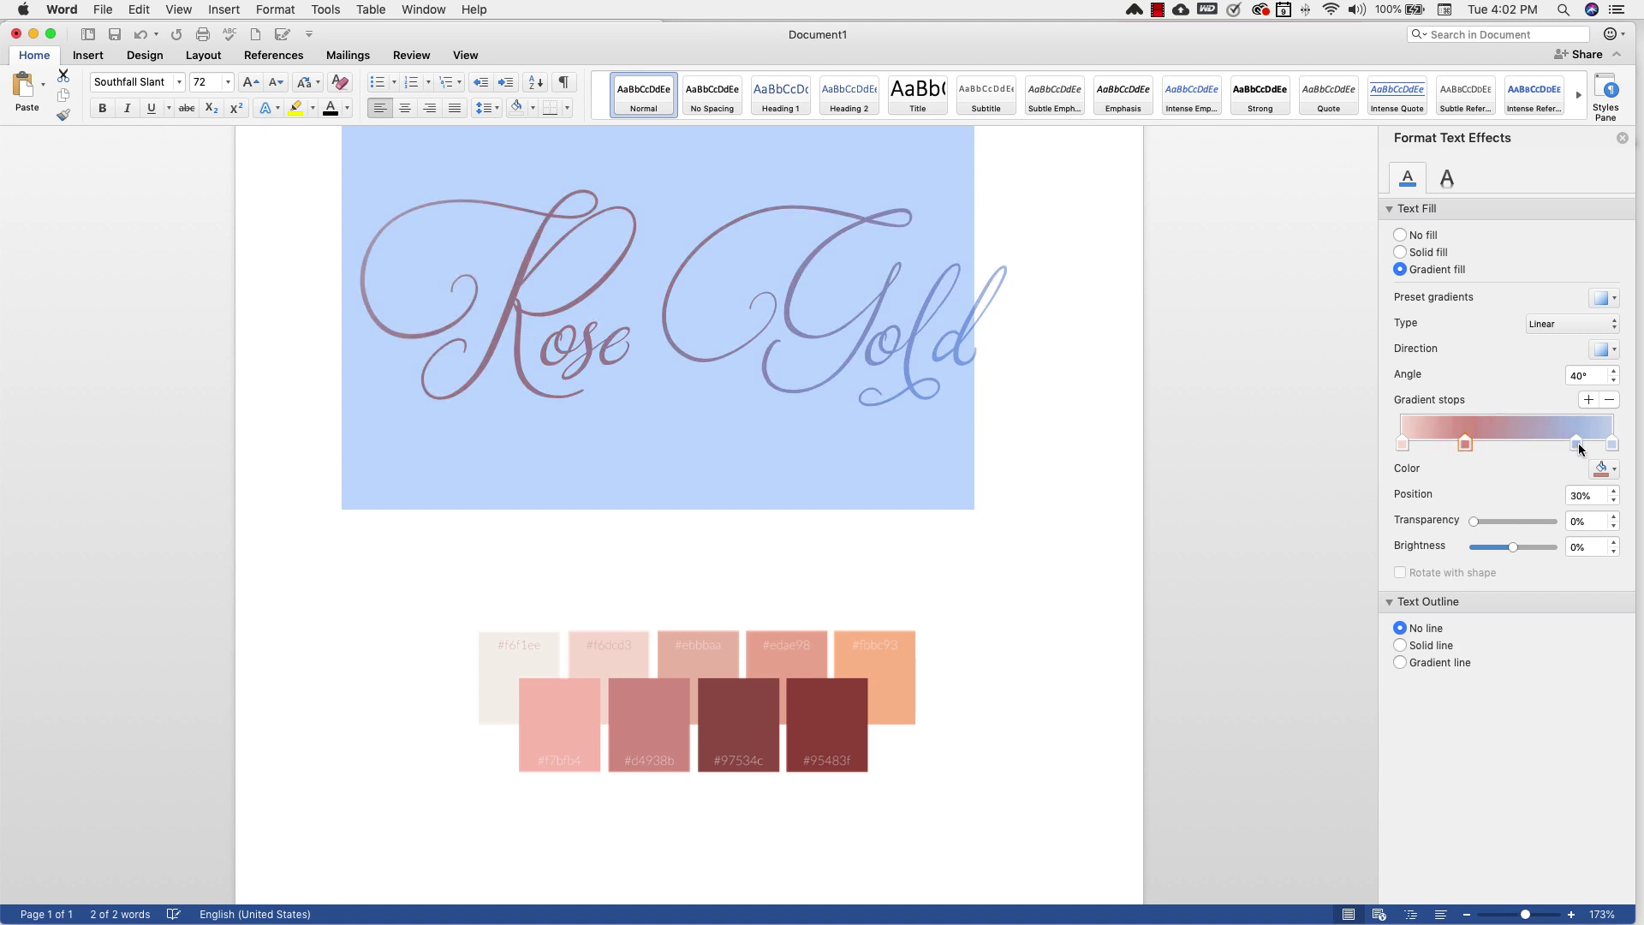
Colour the 82% gradient stop dark rose #97534c with the eyedropper.
click(1576, 442)
click(1603, 469)
click(1532, 712)
click(745, 710)
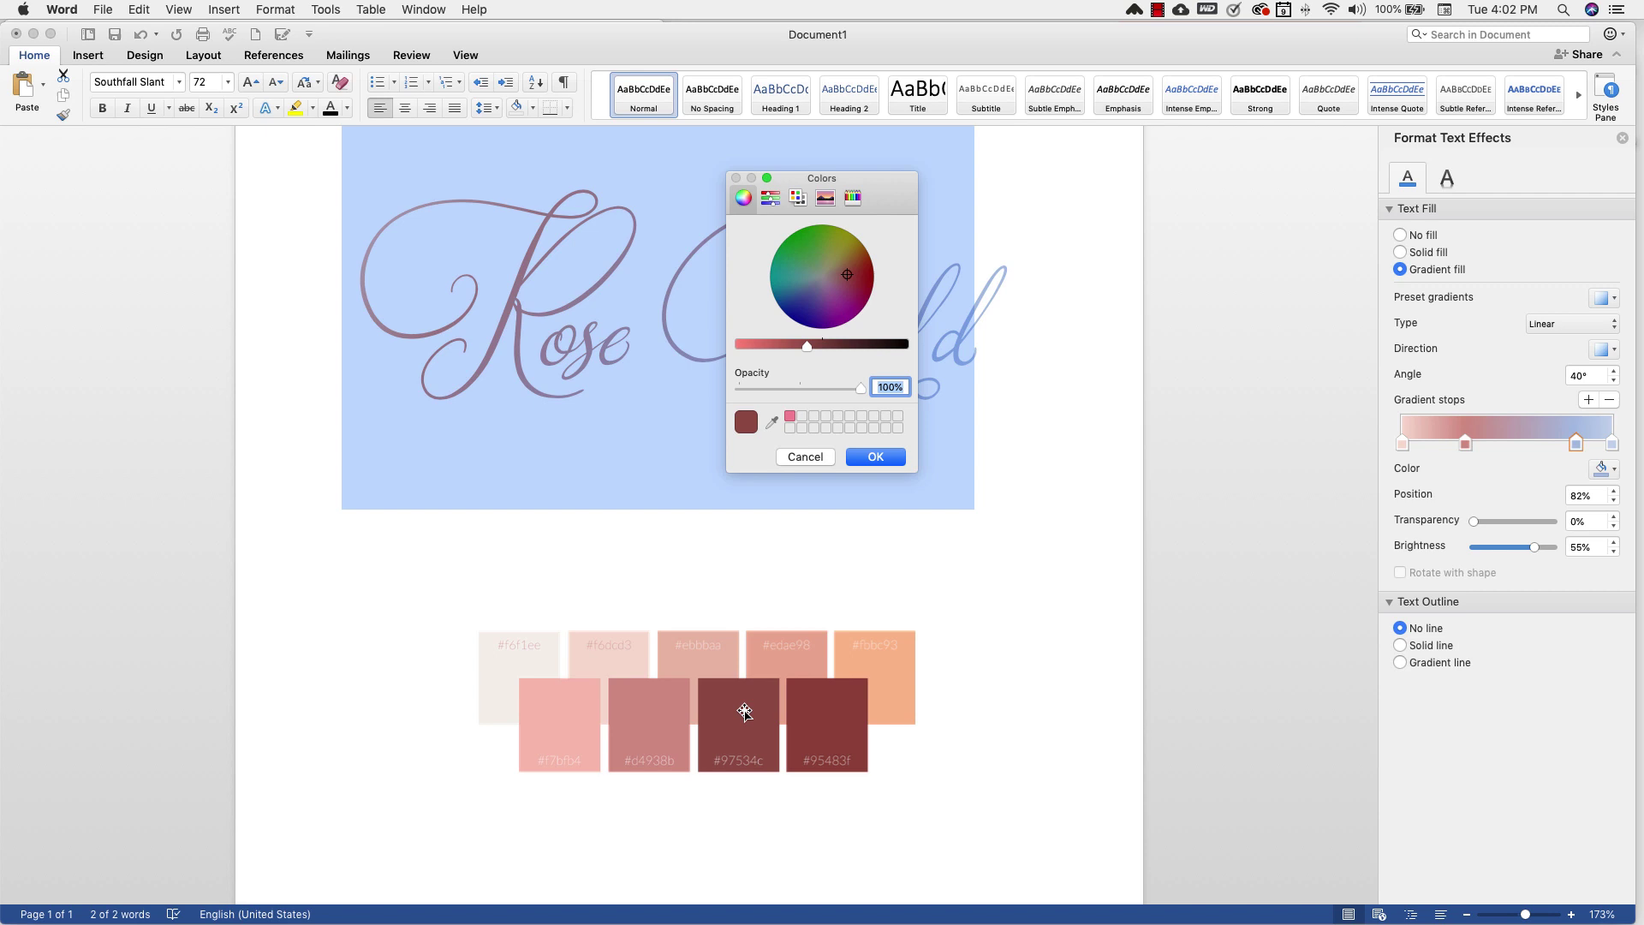
click(870, 557)
click(1615, 470)
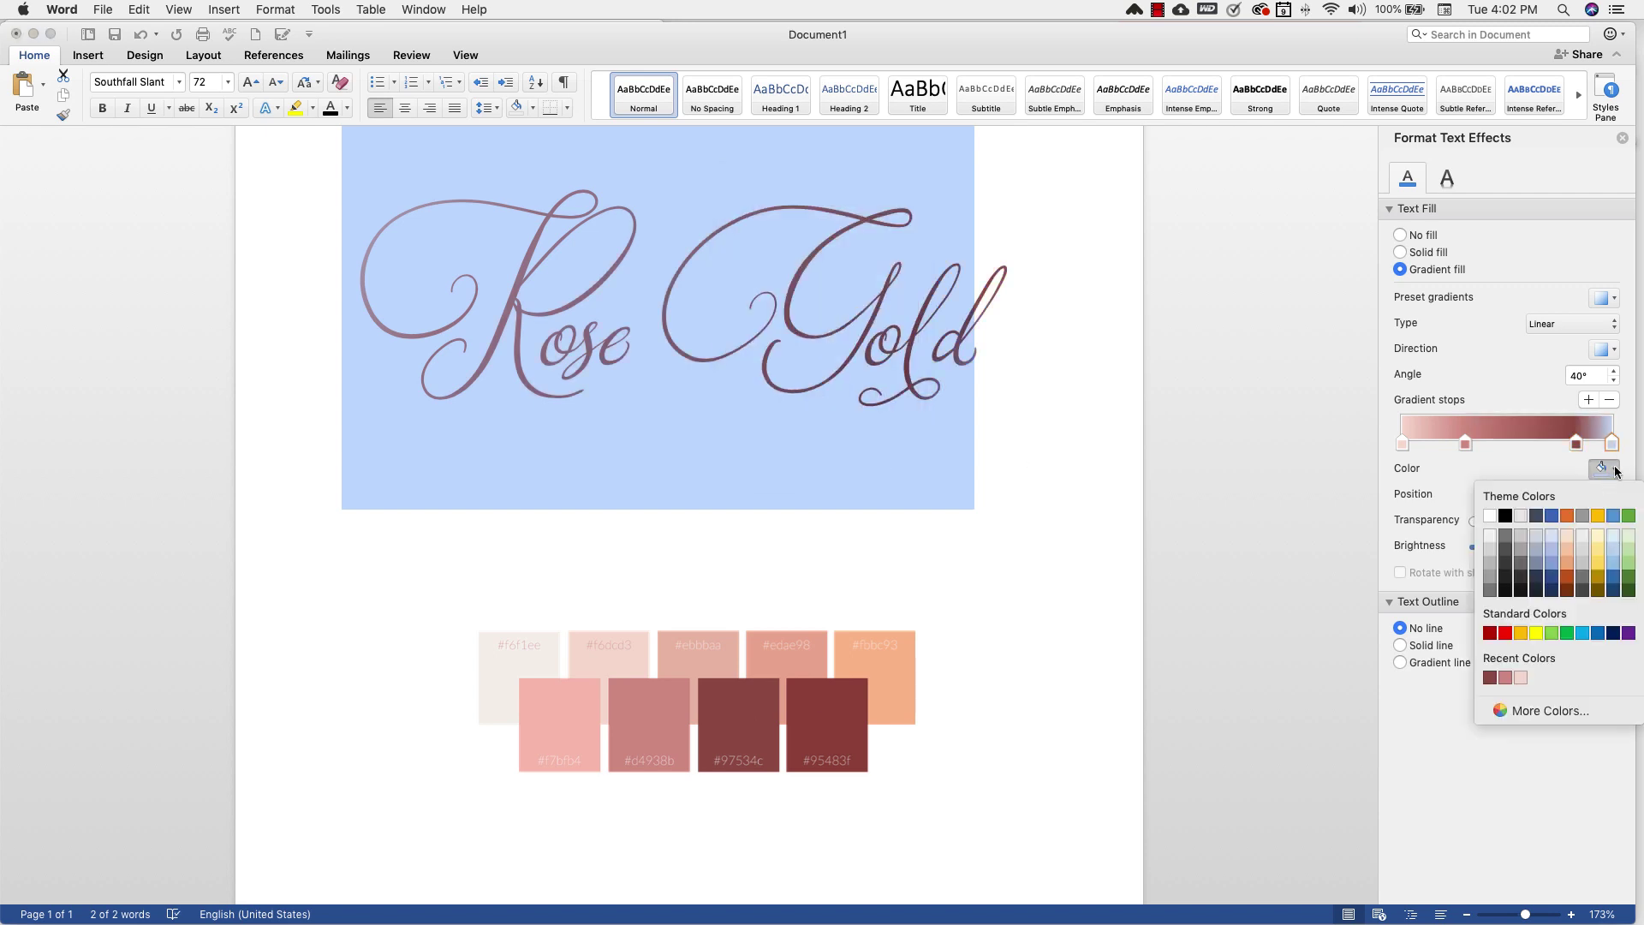
Give the end stop the recent pale pink and slide the pale pink stop to about 67%.
click(1520, 679)
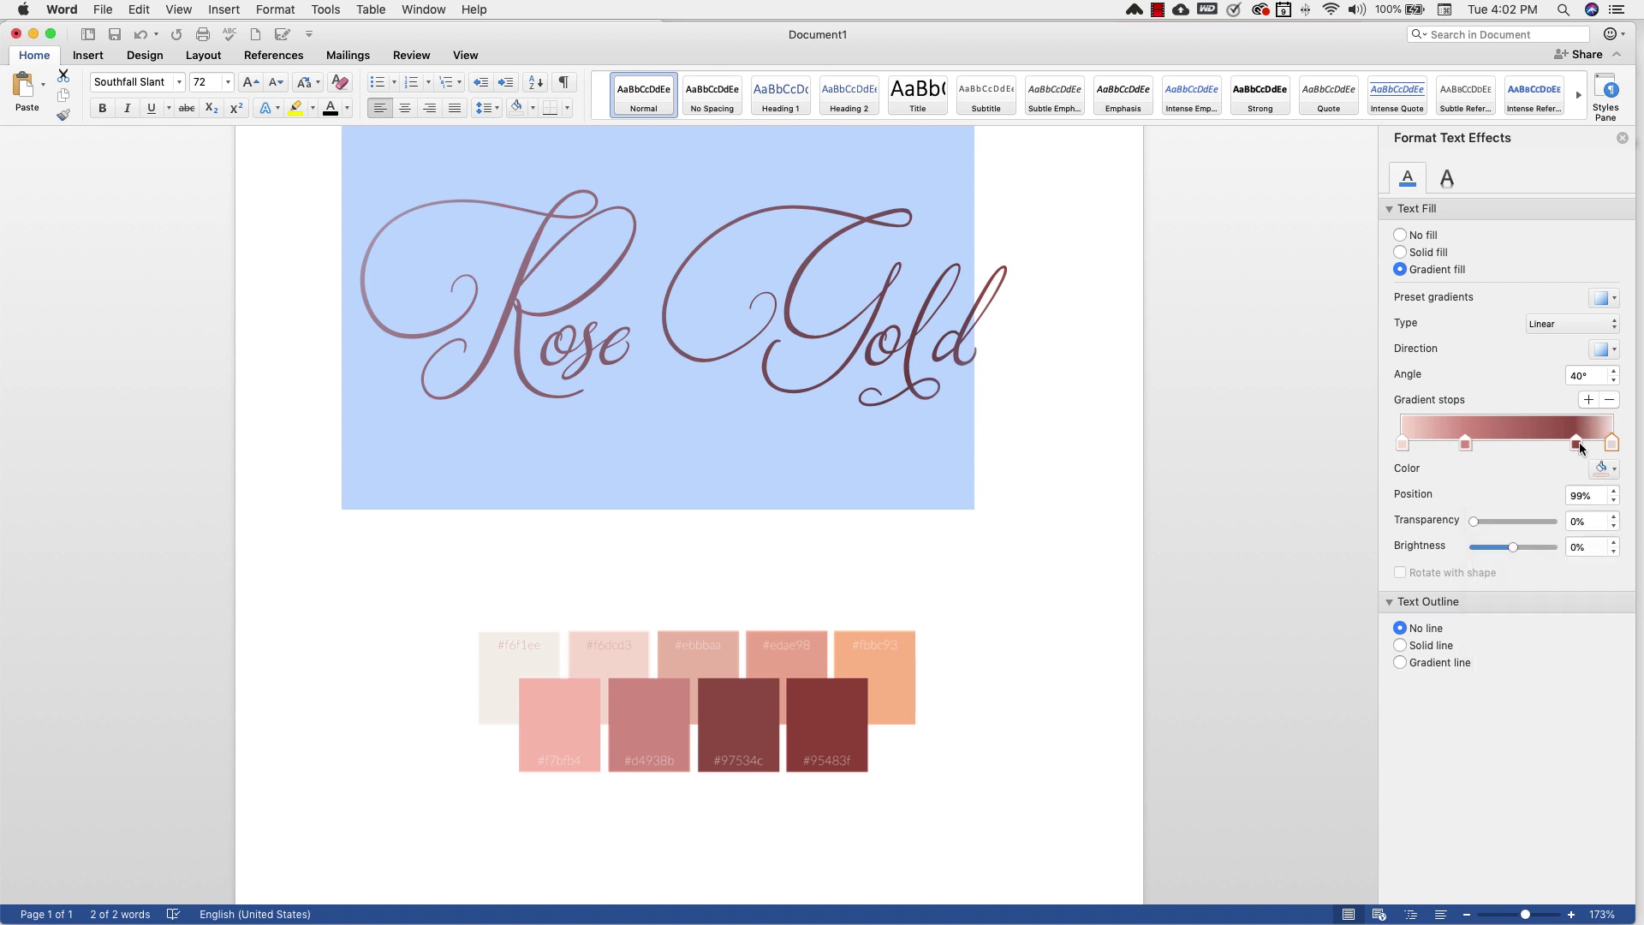
mouse_move(1575, 444)
mouse_down()
mouse_move(1503, 444)
mouse_move(1603, 444)
mouse_up()
click(1527, 444)
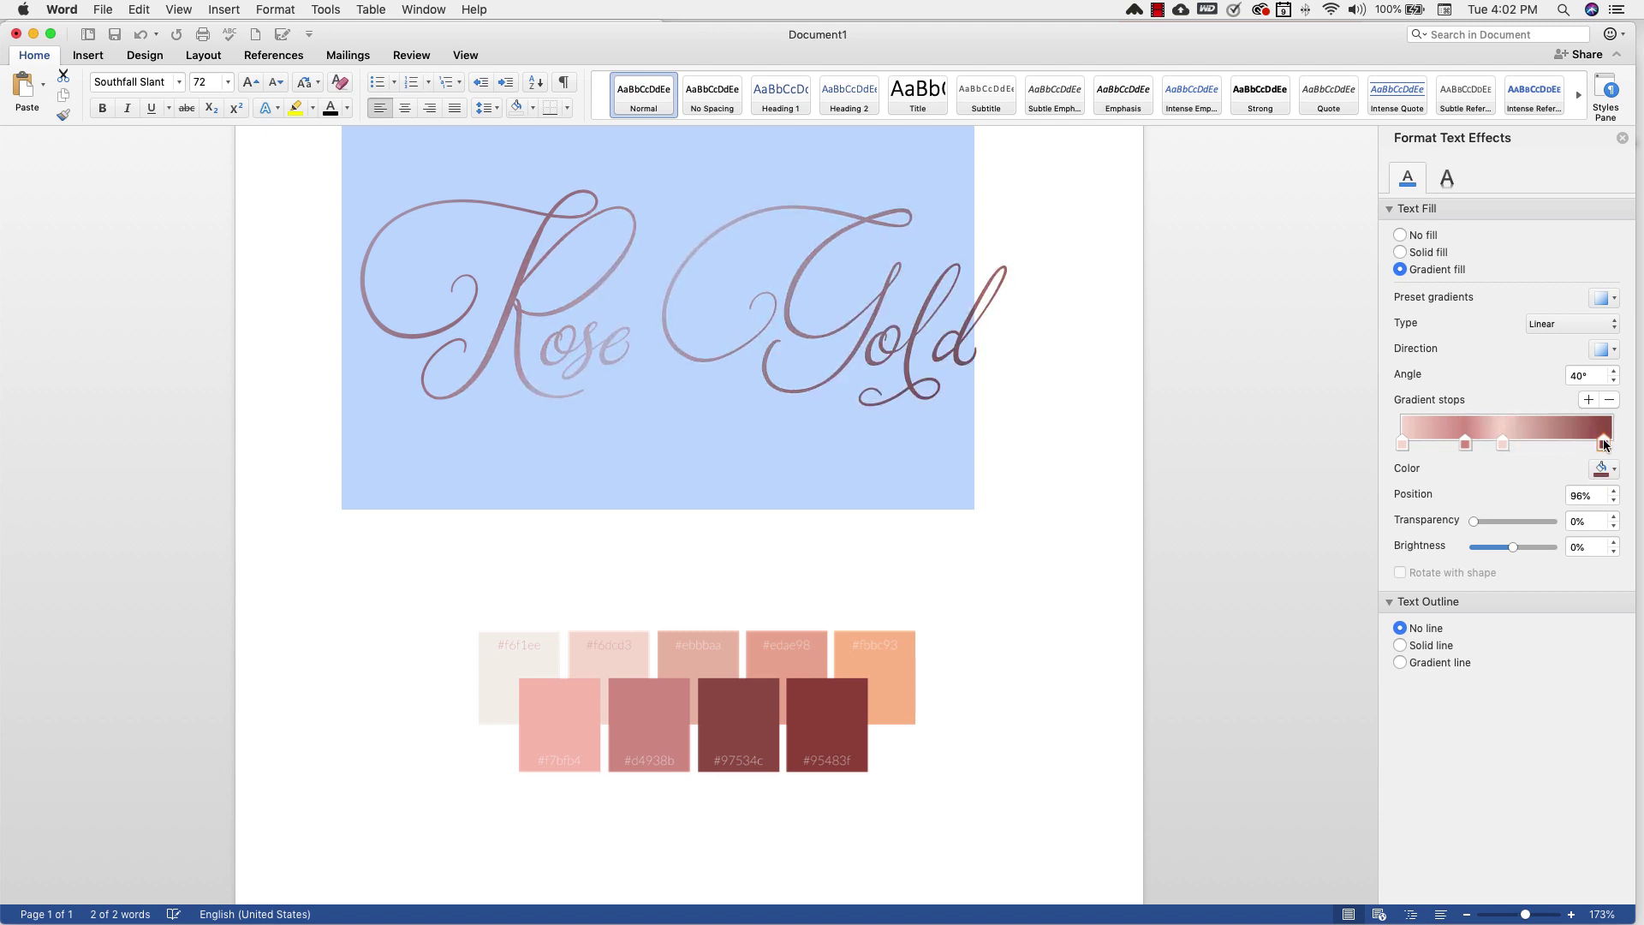
drag(1504, 440, 1542, 436)
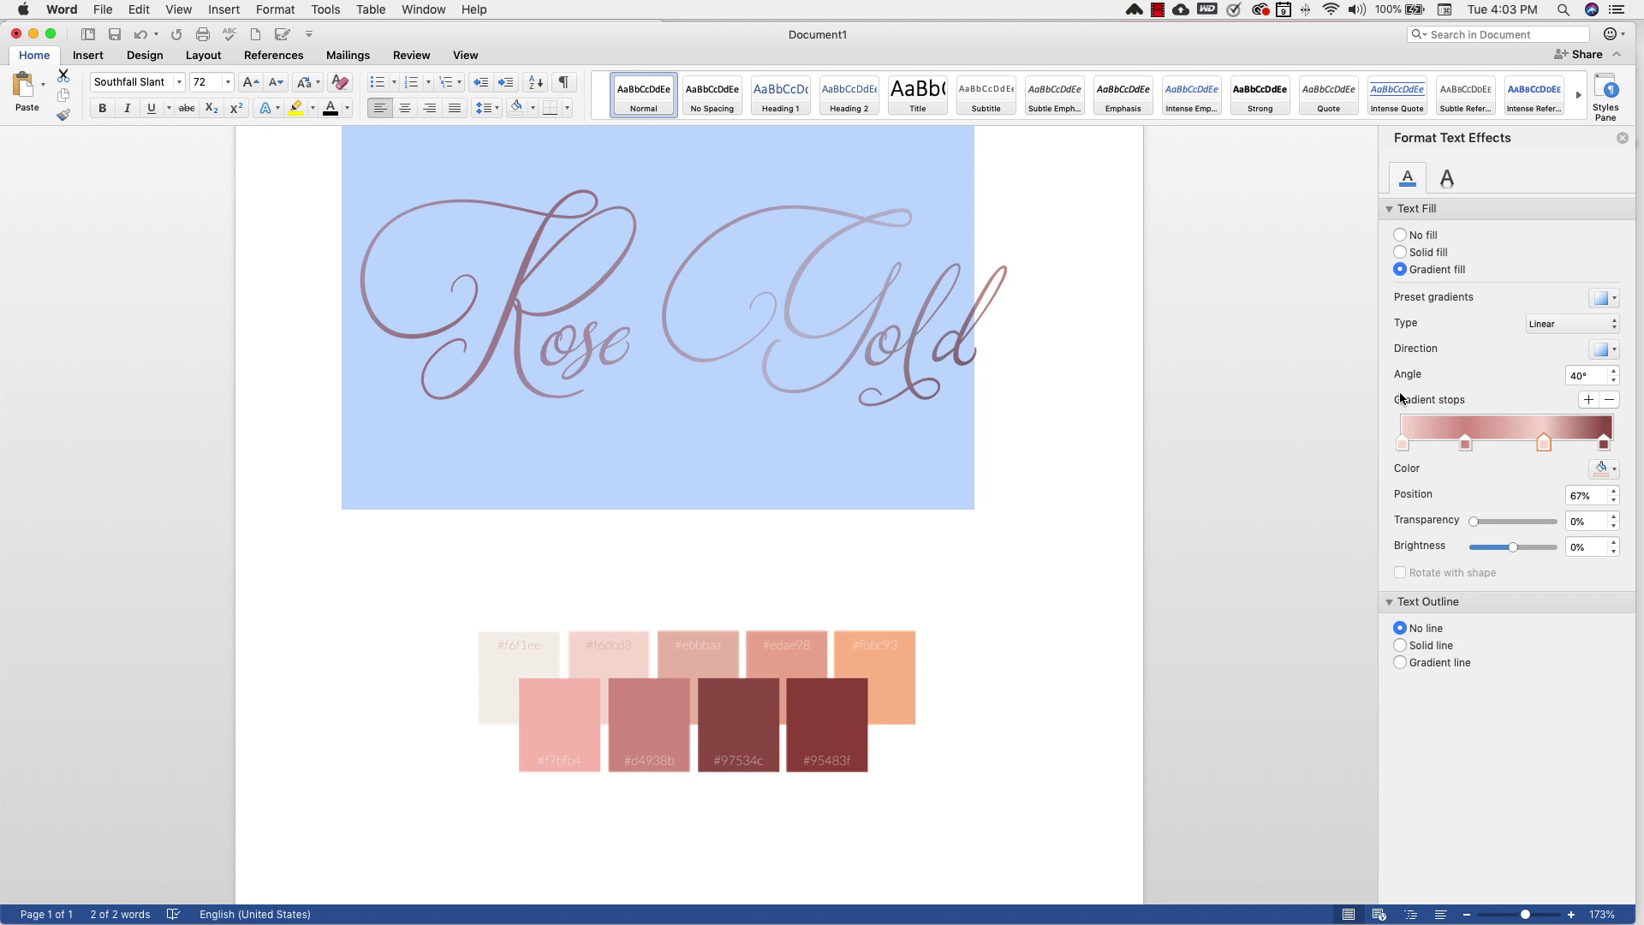
click(1602, 349)
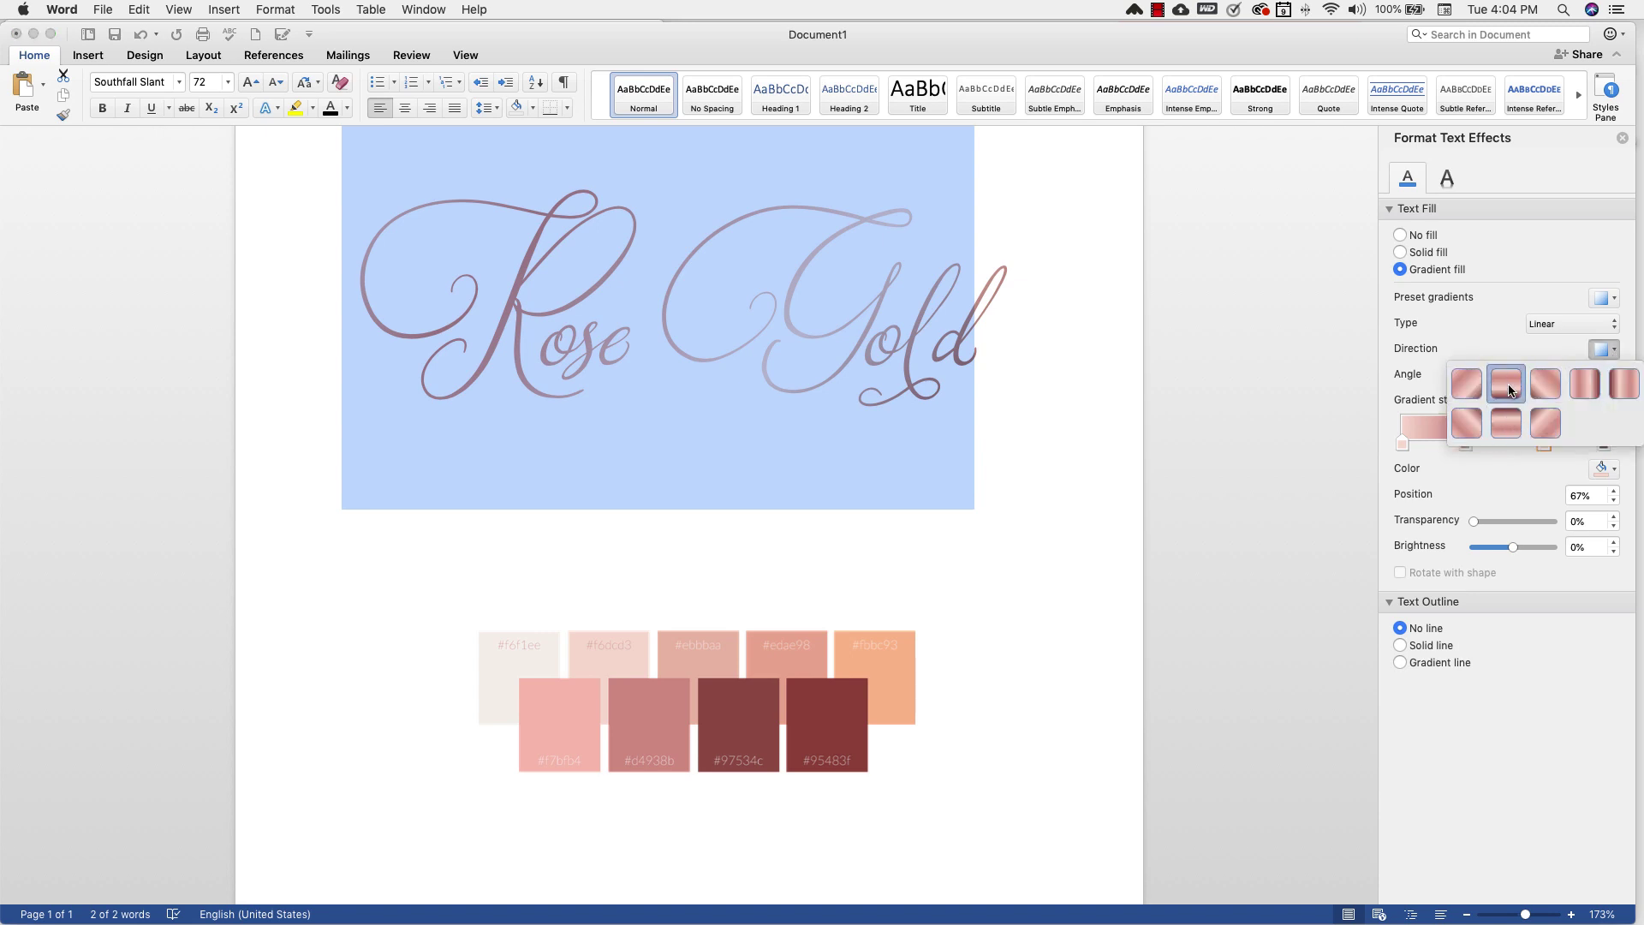
Make the gradient run vertically at 90° and reselect the Rose Gold text.
click(1507, 420)
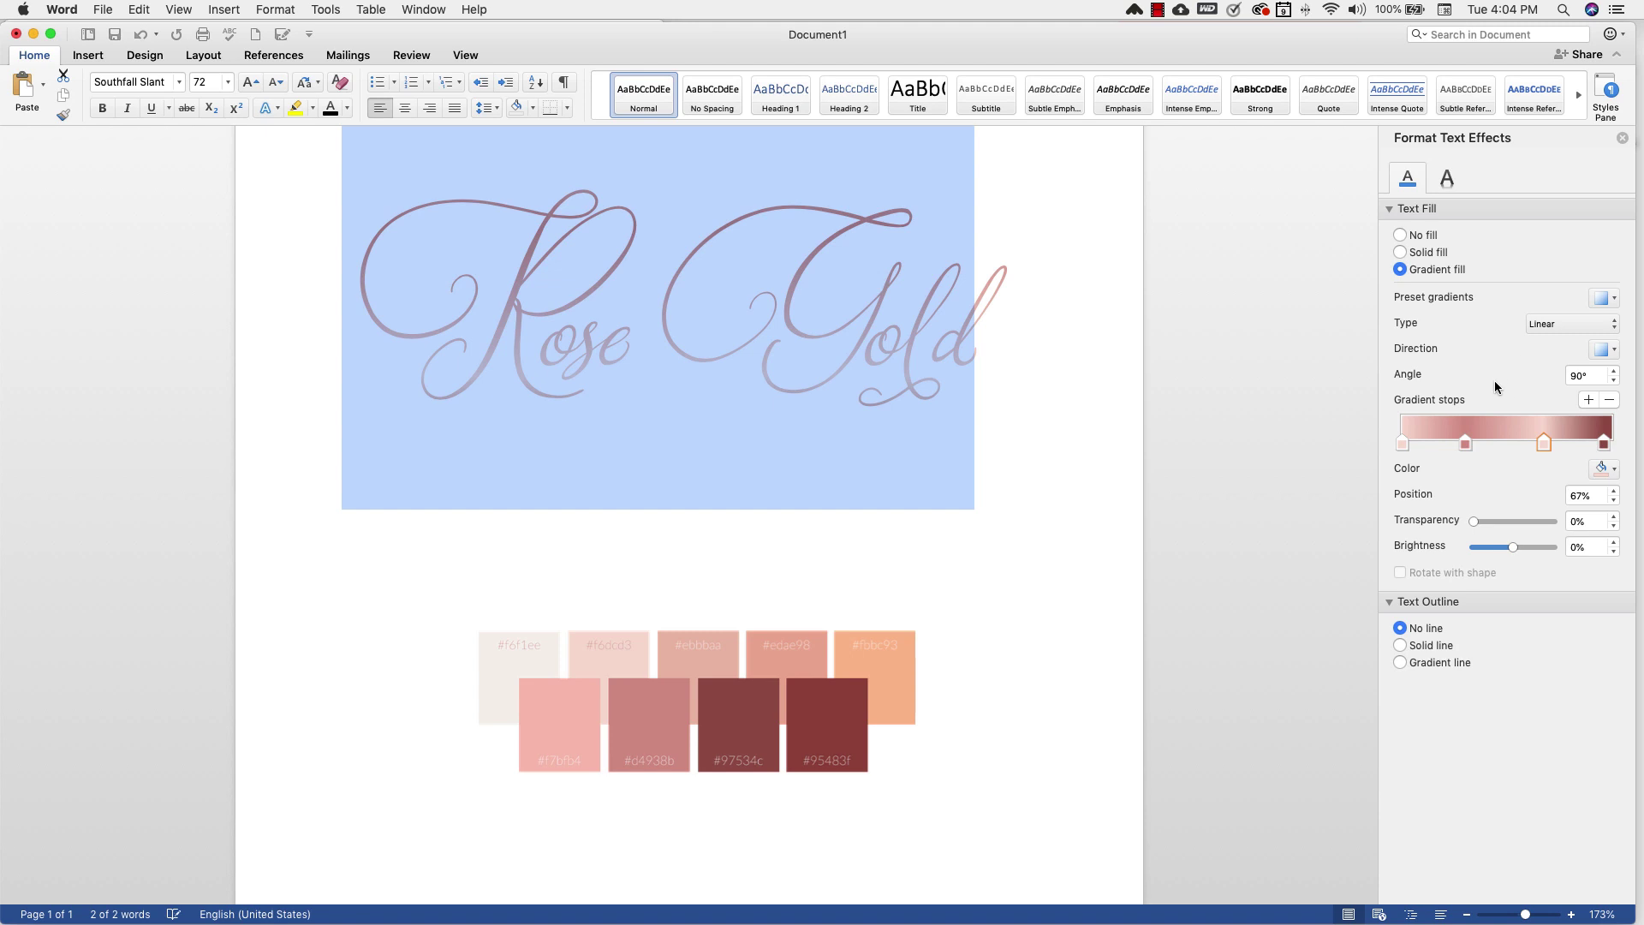
click(1090, 419)
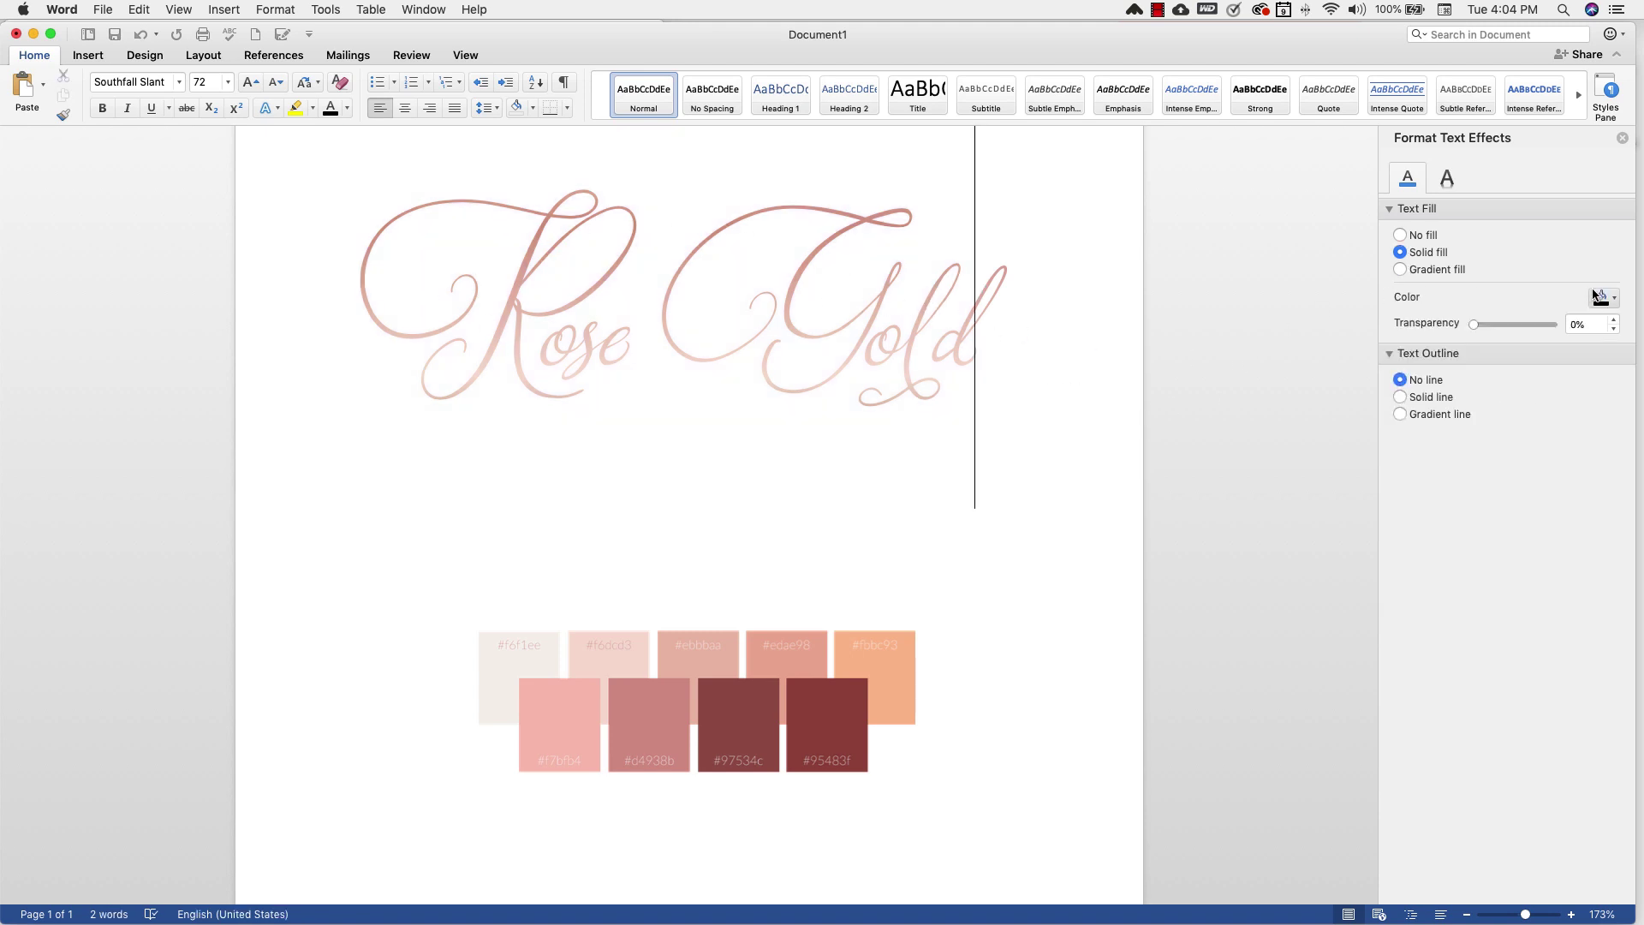
click(644, 257)
drag(358, 257, 978, 258)
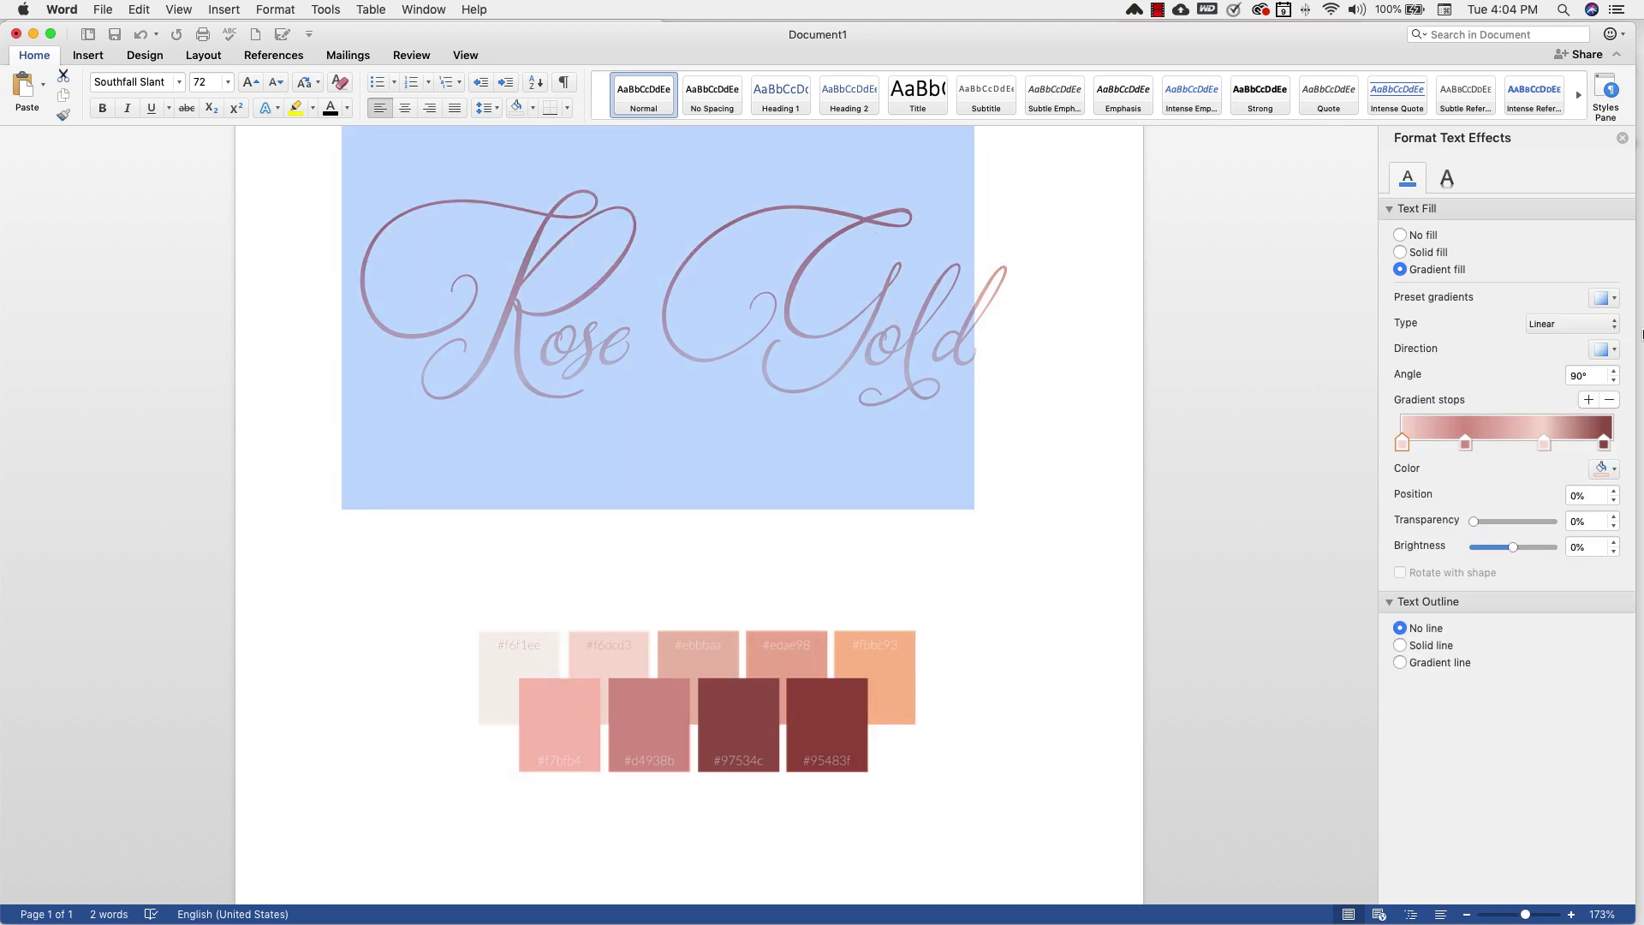
Move the dark end stop left and add a light pink stop at about 60%.
drag(1604, 445, 1446, 438)
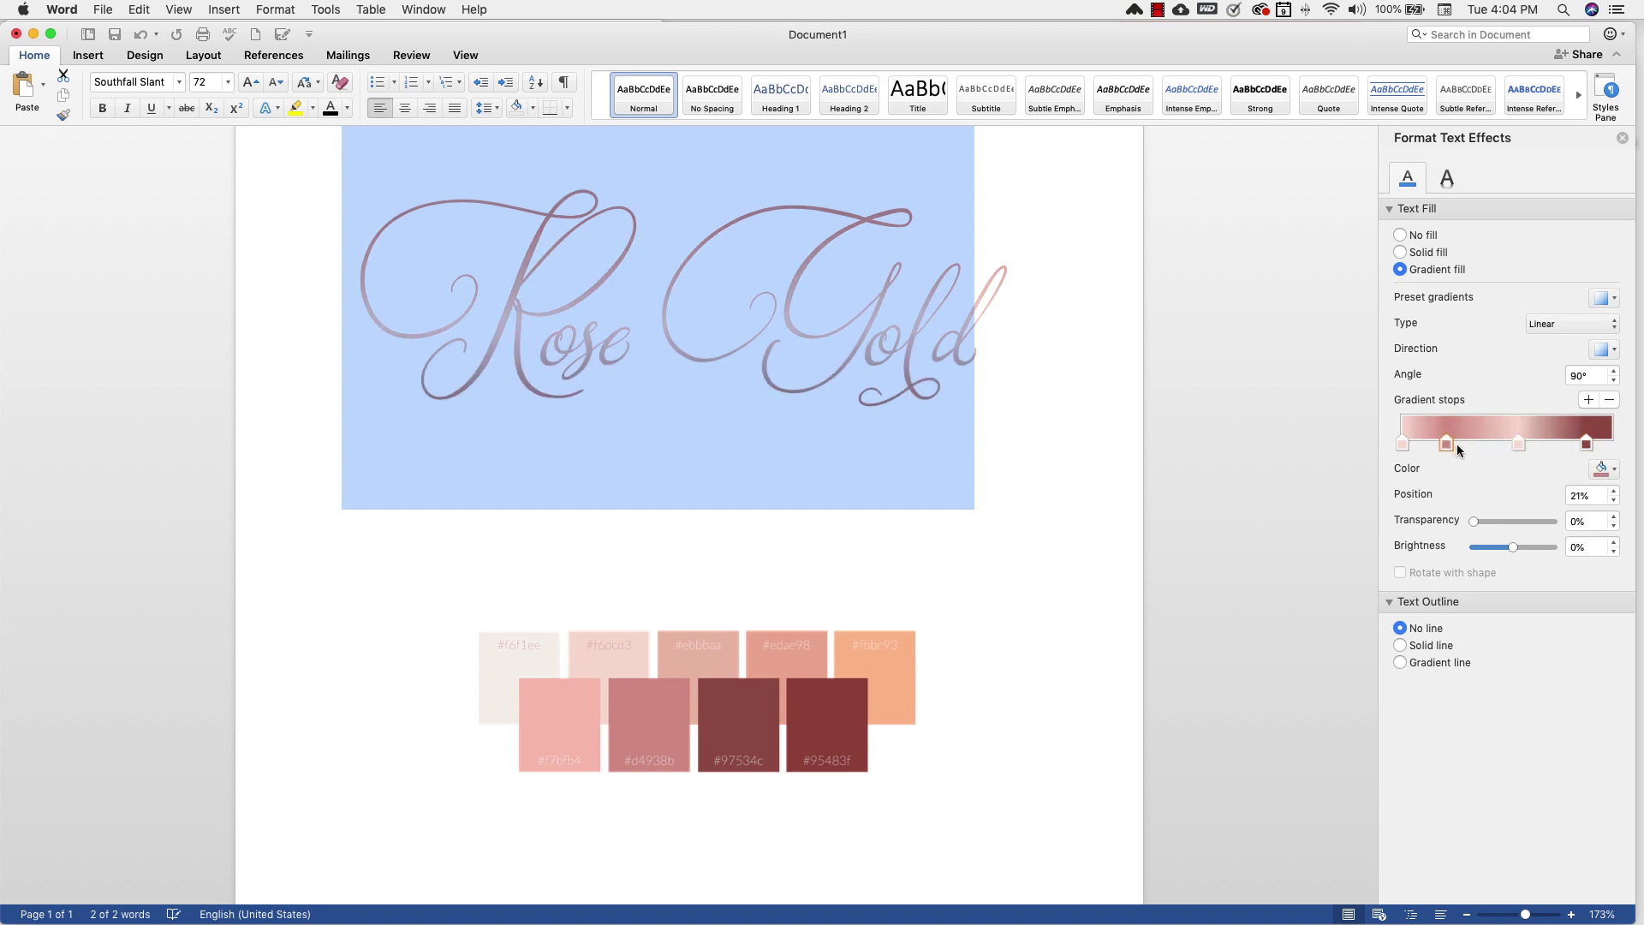
click(1519, 442)
click(1489, 442)
mouse_move(1490, 443)
mouse_down()
mouse_move(1550, 446)
mouse_move(1499, 442)
mouse_up()
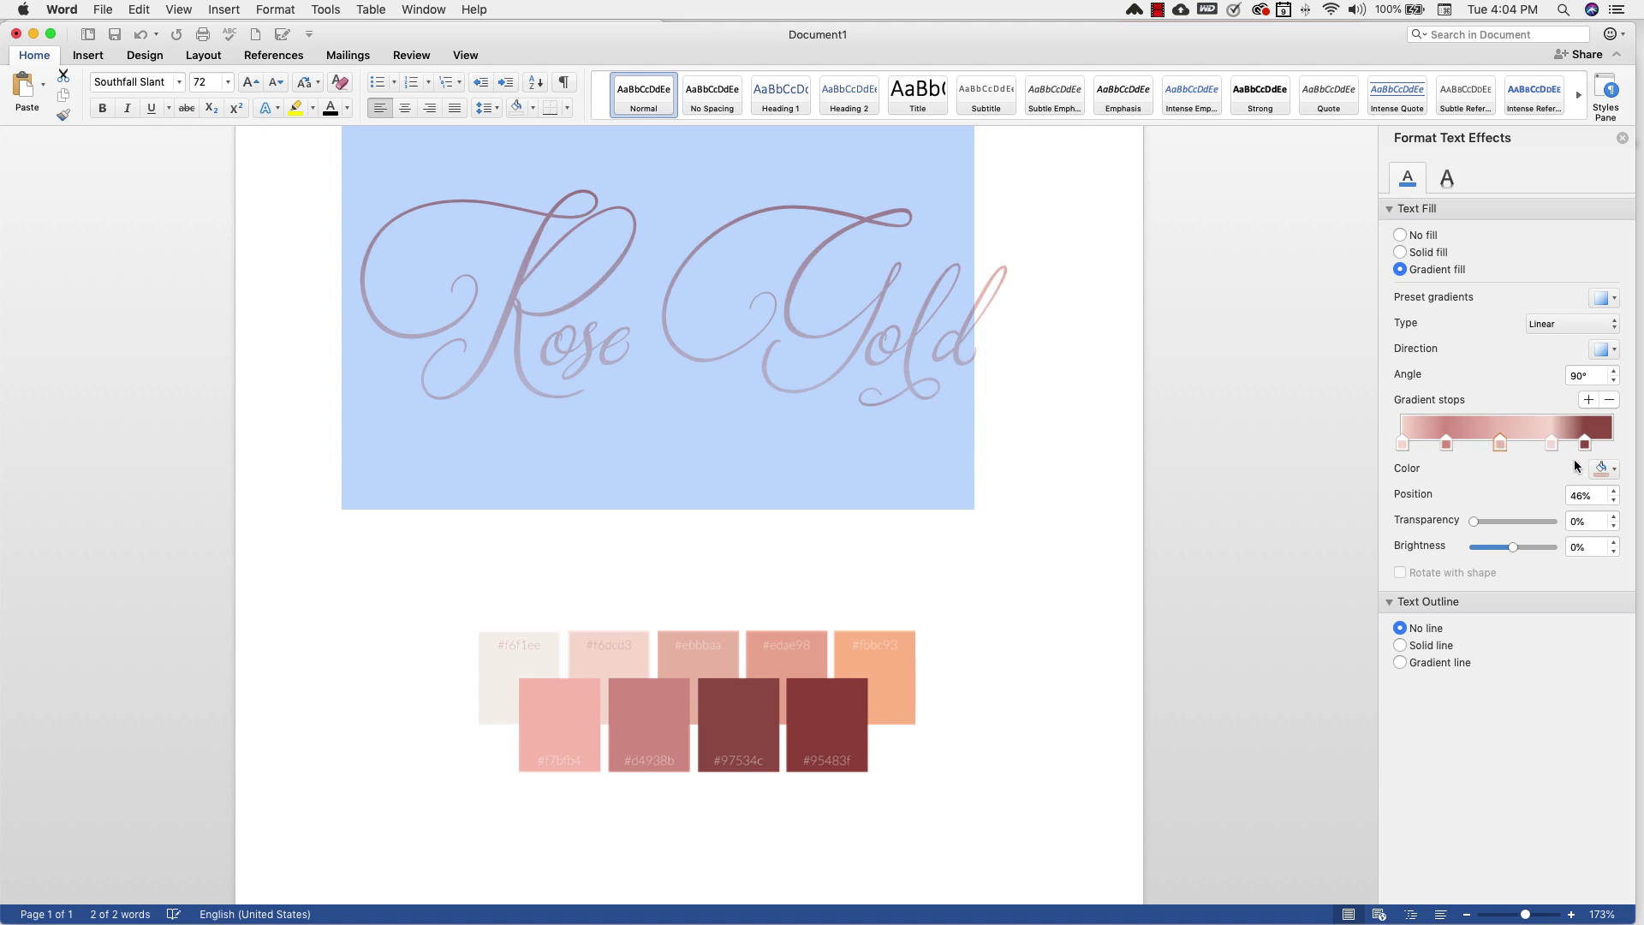
click(1607, 471)
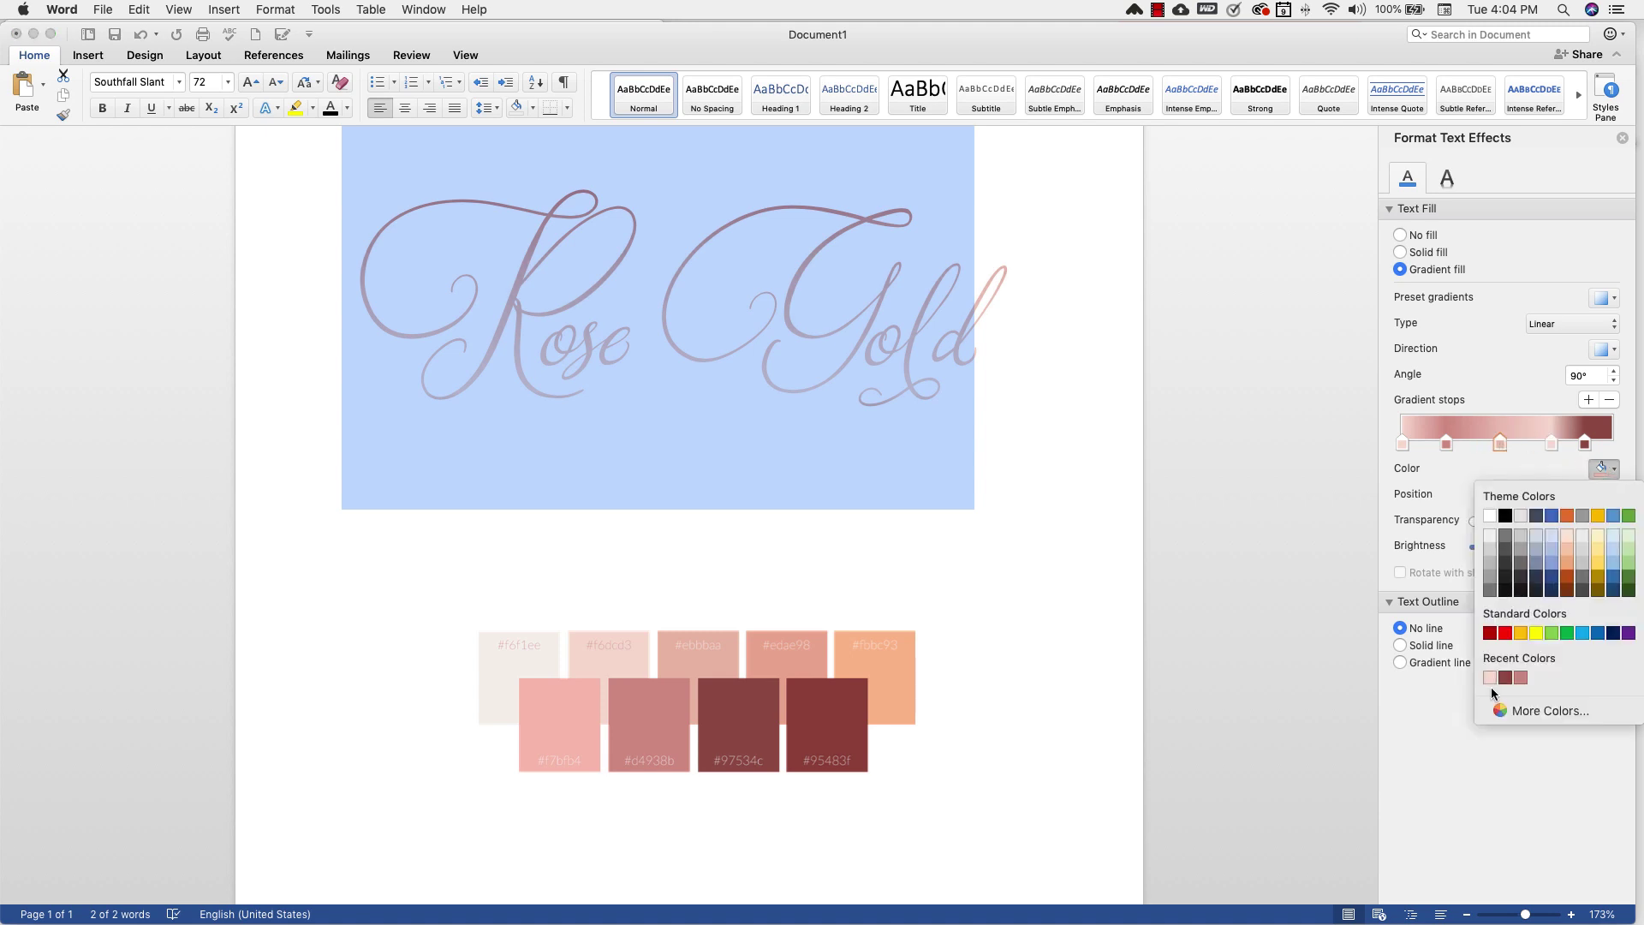
click(1489, 678)
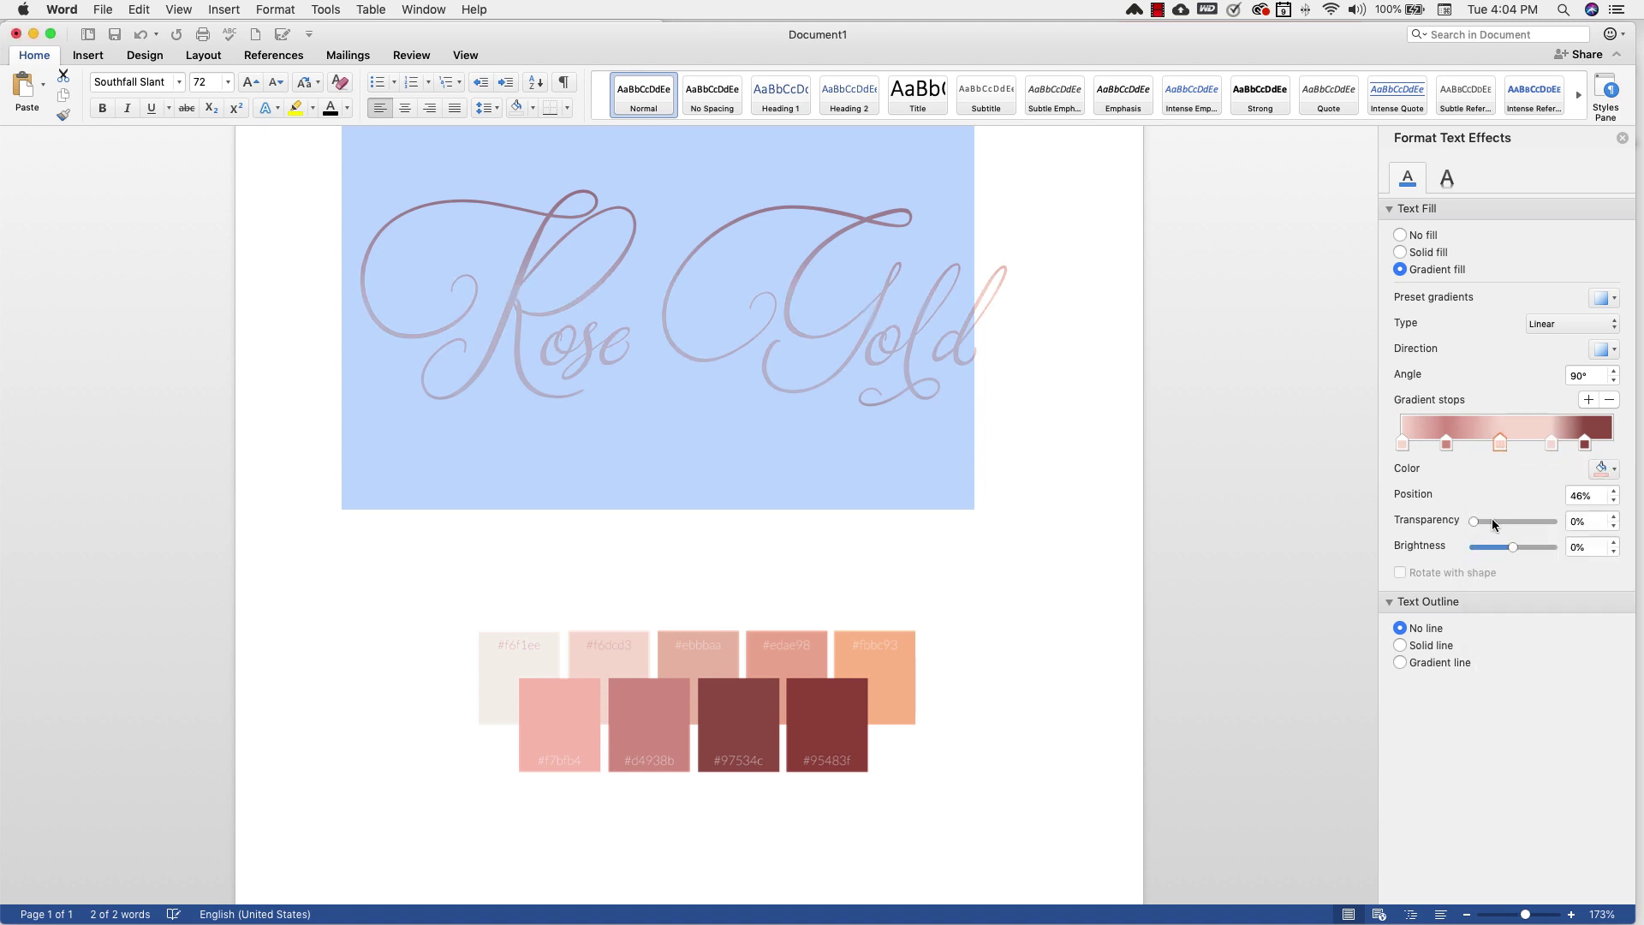
click(1549, 442)
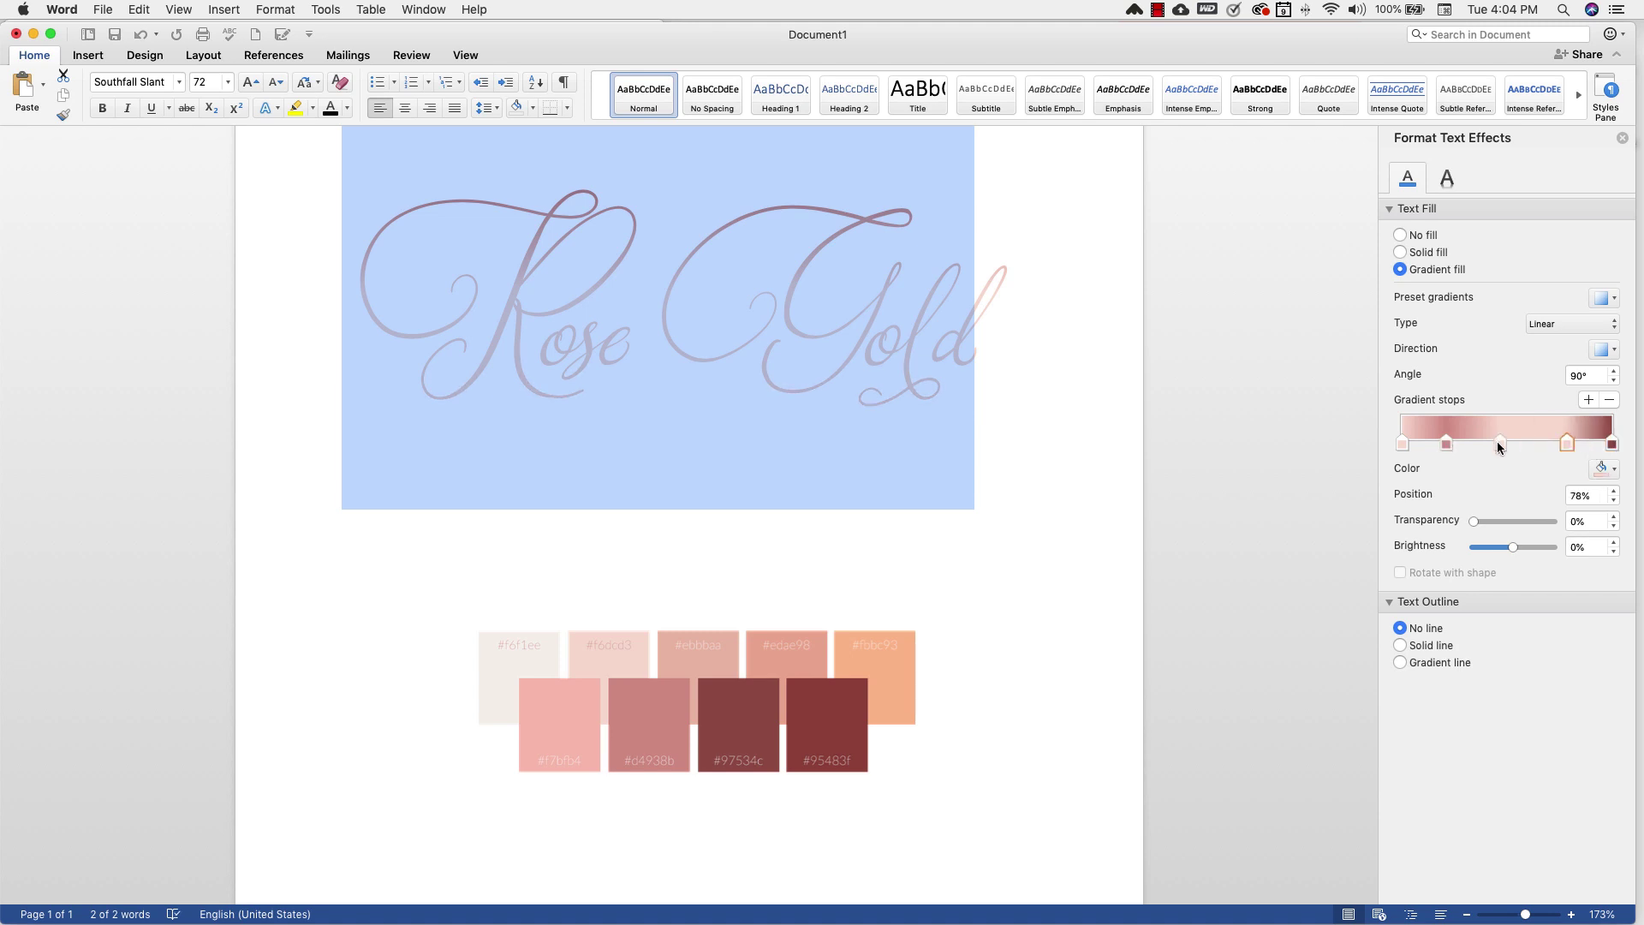
mouse_move(1498, 443)
mouse_down()
mouse_move(1528, 442)
mouse_move(1450, 440)
mouse_move(1473, 440)
mouse_up()
Lower the palette picture, shift a rose stop to 19%, and add a recent-rose stop near the right end.
click(696, 700)
drag(696, 700, 547, 830)
drag(360, 274, 967, 272)
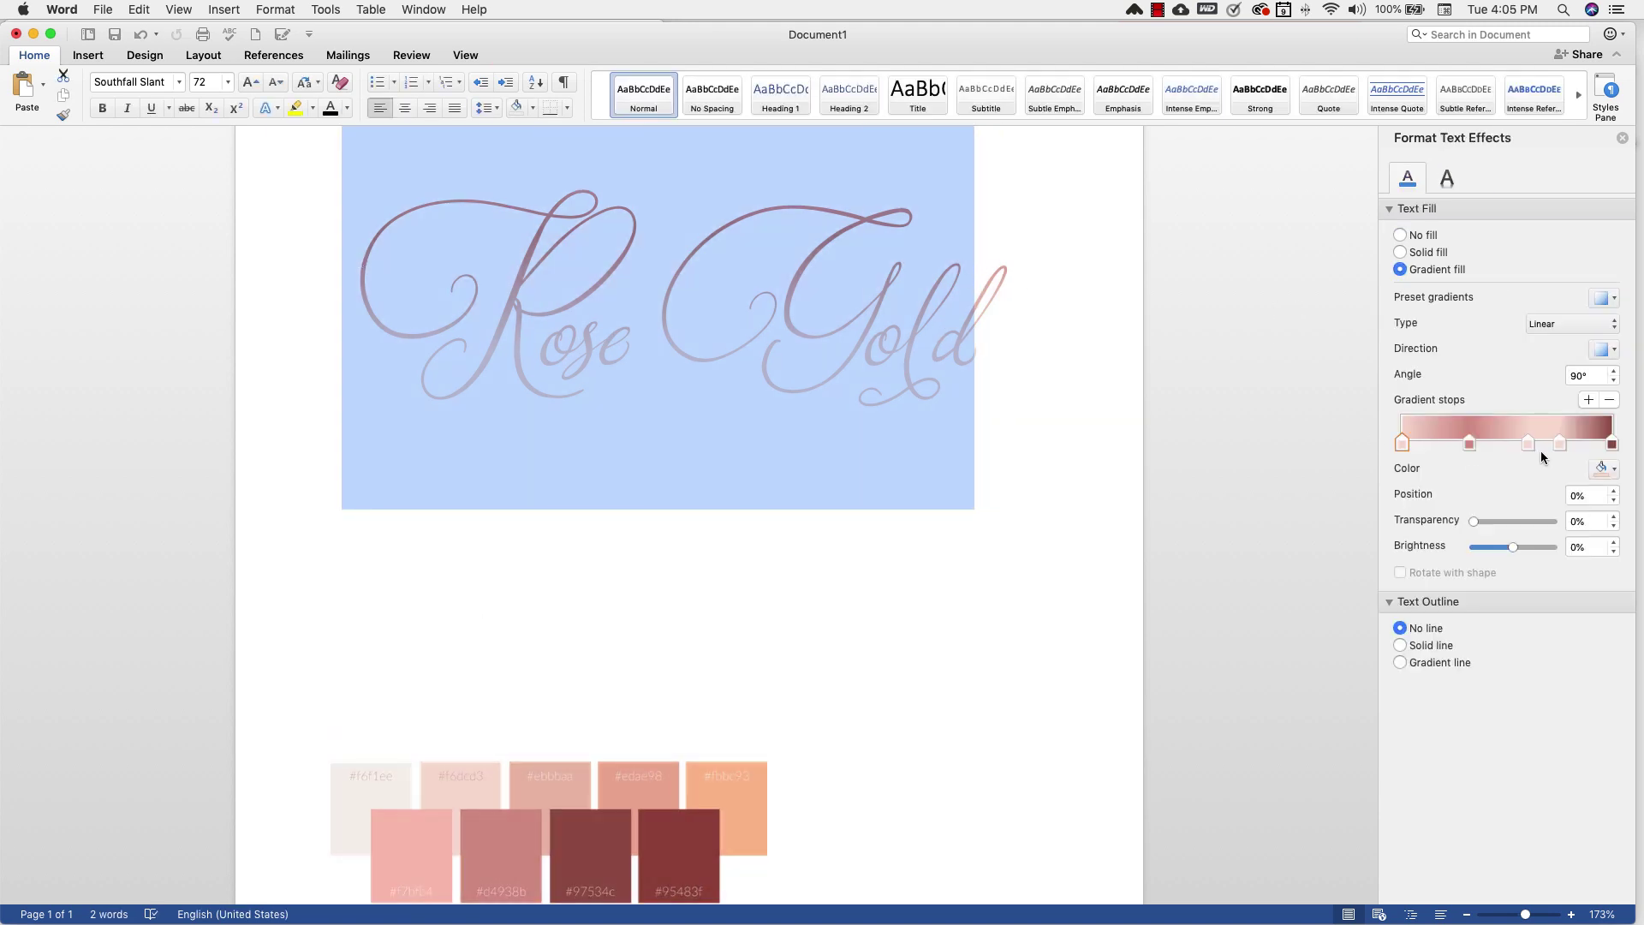
drag(1470, 443, 1441, 443)
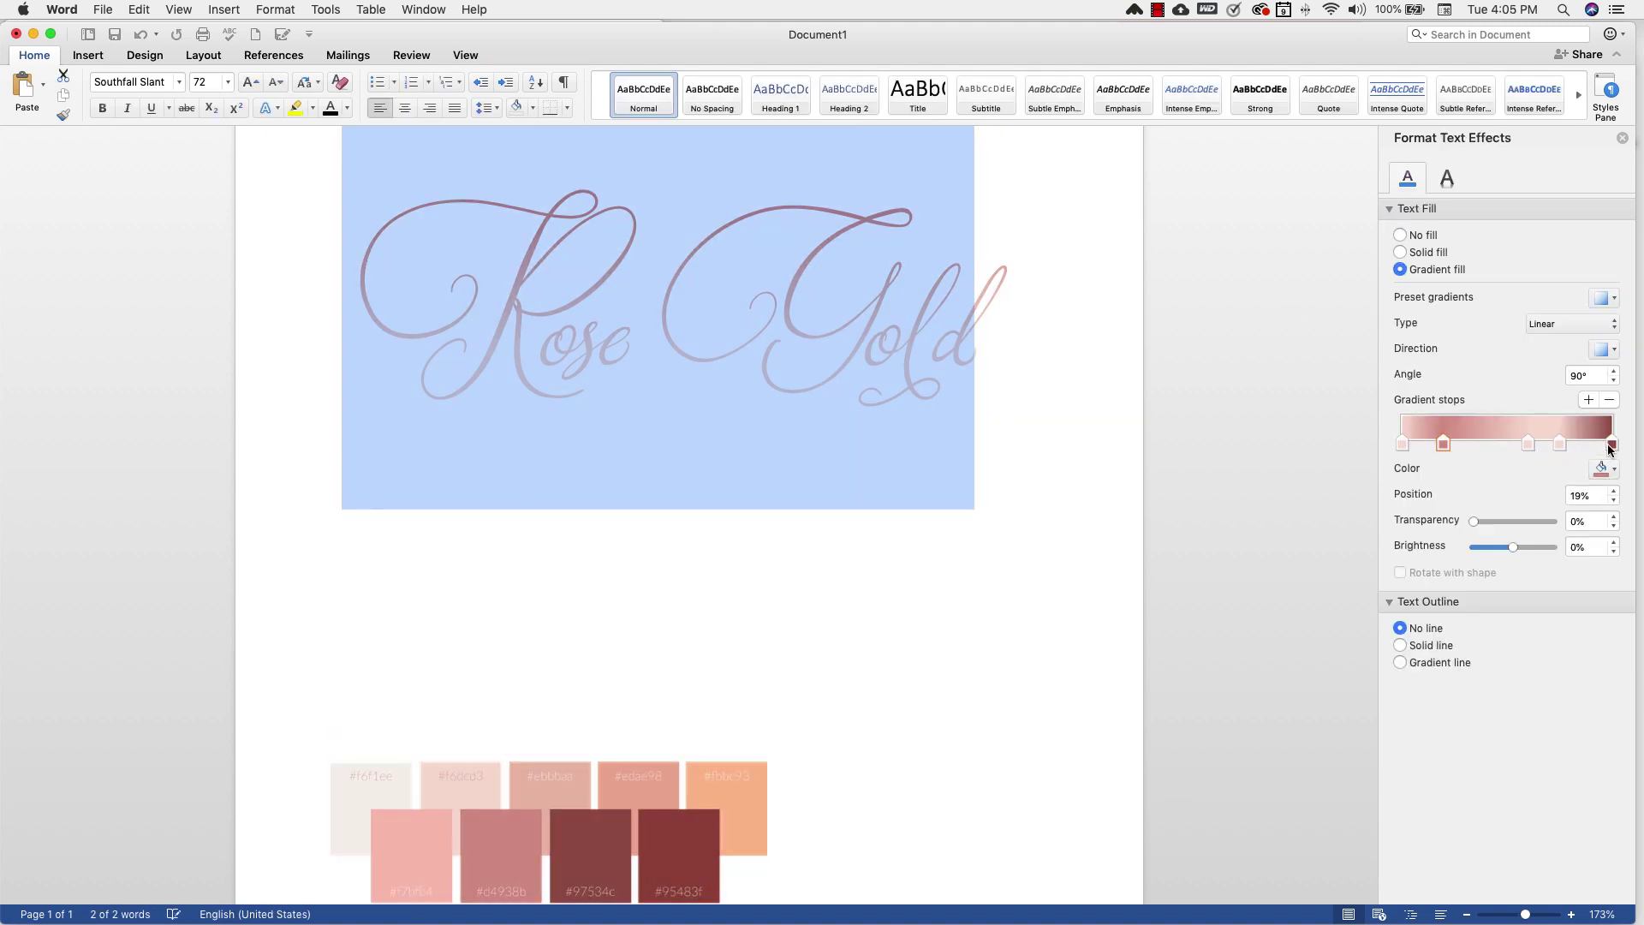
mouse_move(1608, 444)
mouse_down()
mouse_move(1469, 443)
mouse_move(1584, 444)
mouse_up()
click(1605, 468)
click(1506, 678)
click(1442, 443)
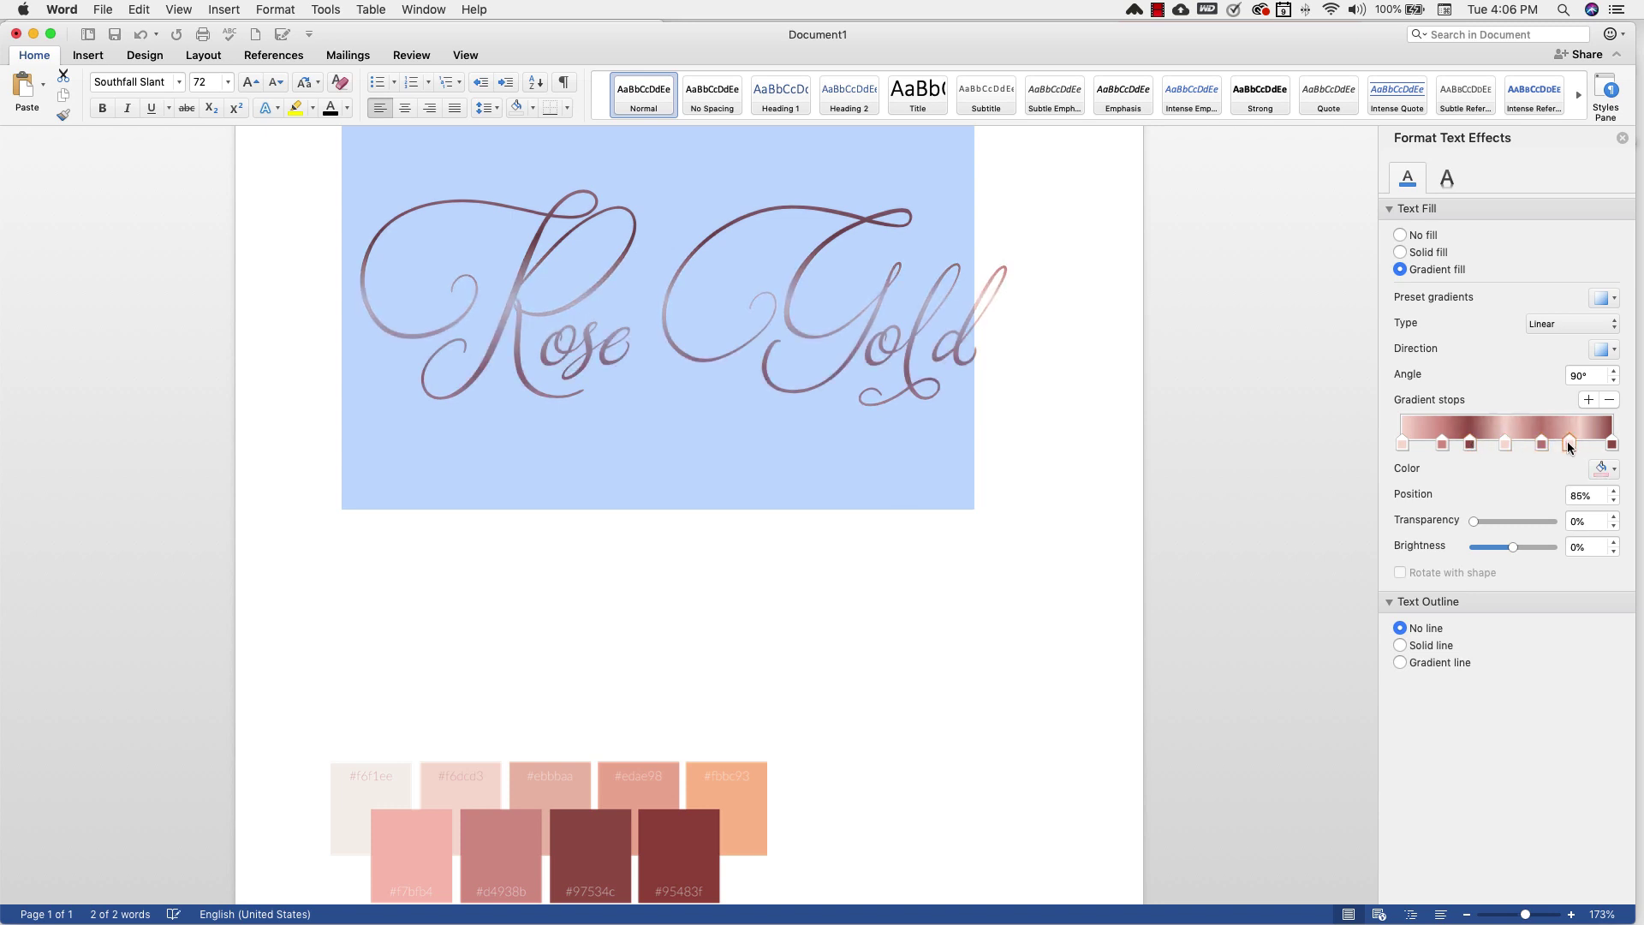
click(1083, 426)
drag(1019, 342, 347, 283)
drag(347, 282, 952, 313)
Delete the Rose Gold text and draw a 7.37 by 5.16 inch text box above the swatches.
key(BackSpace)
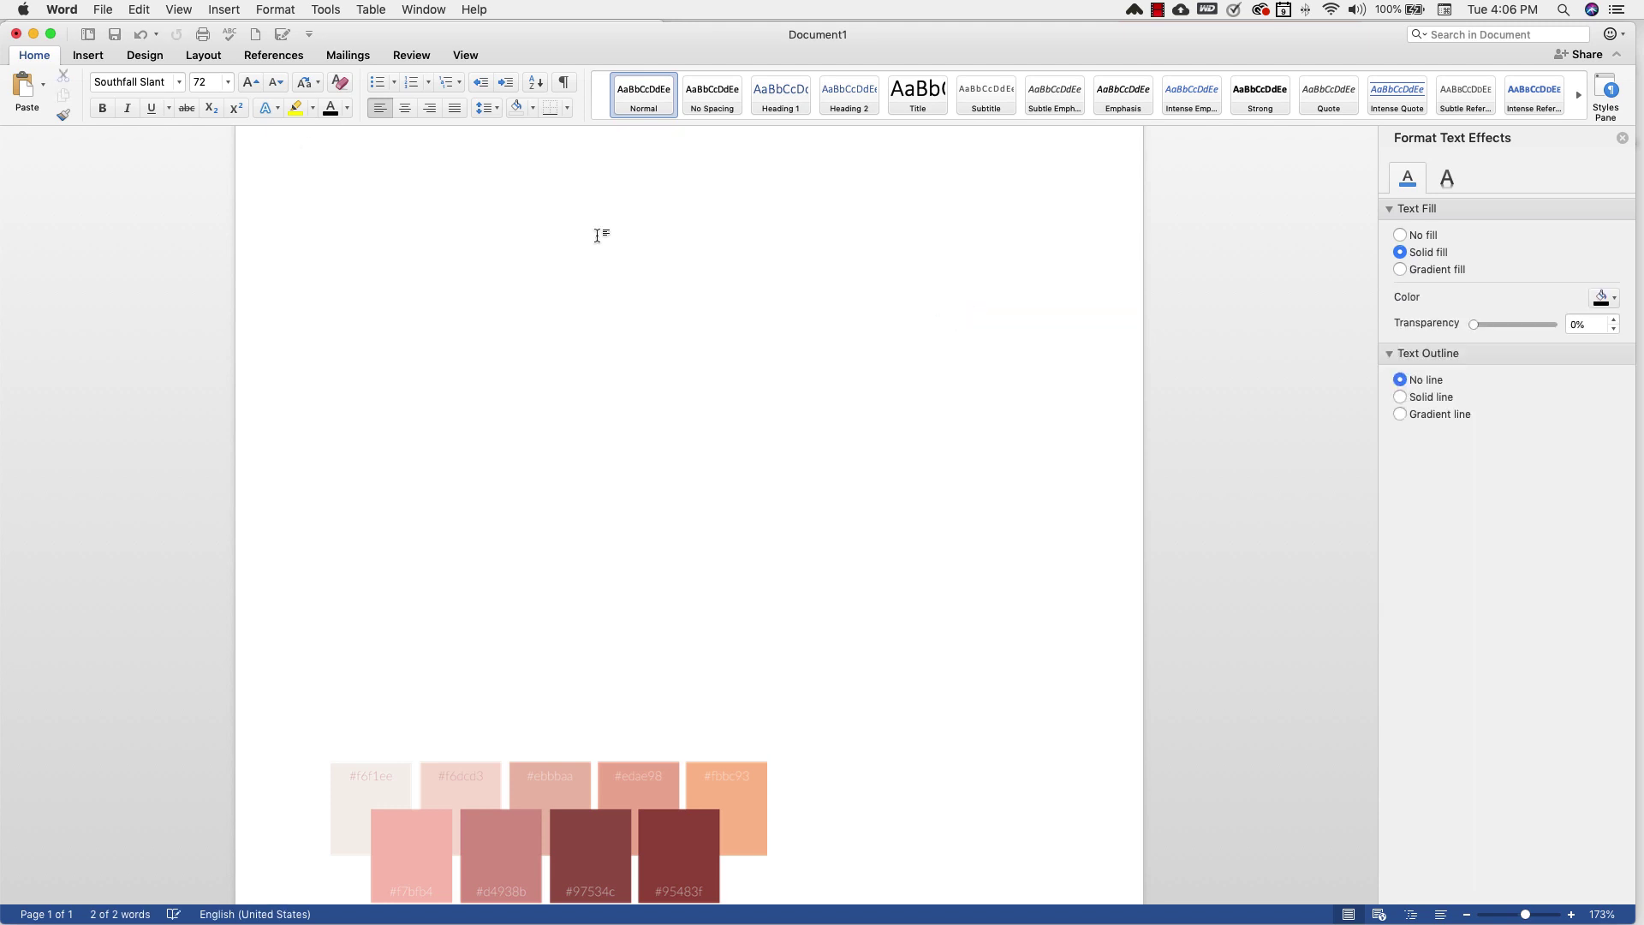
click(224, 9)
click(135, 178)
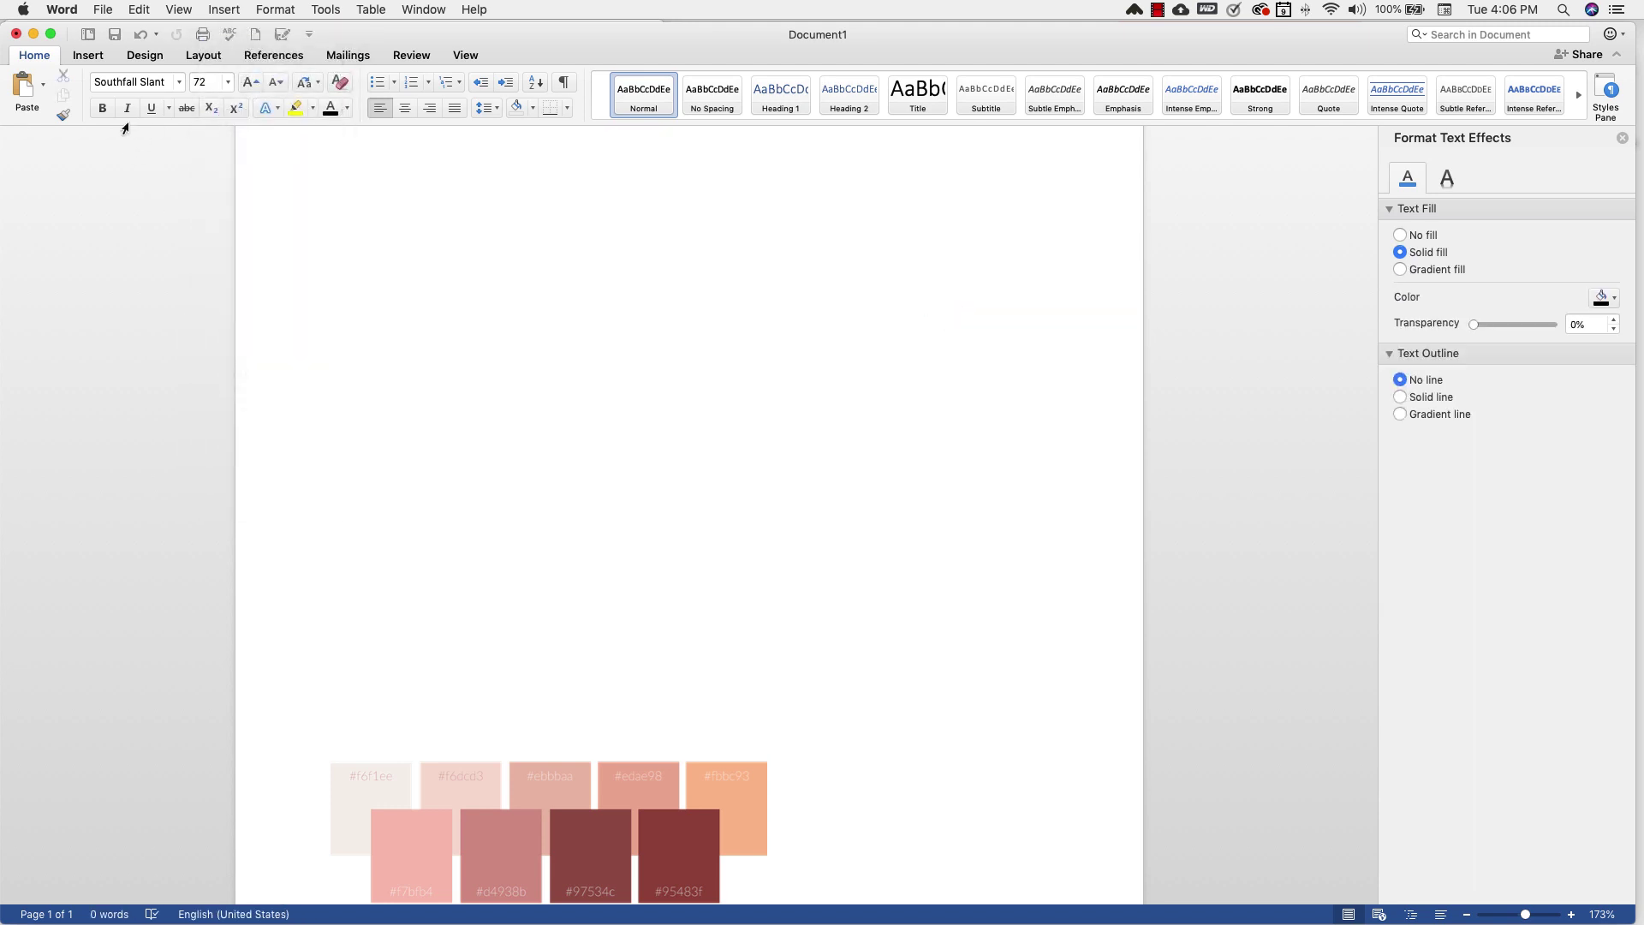
click(99, 51)
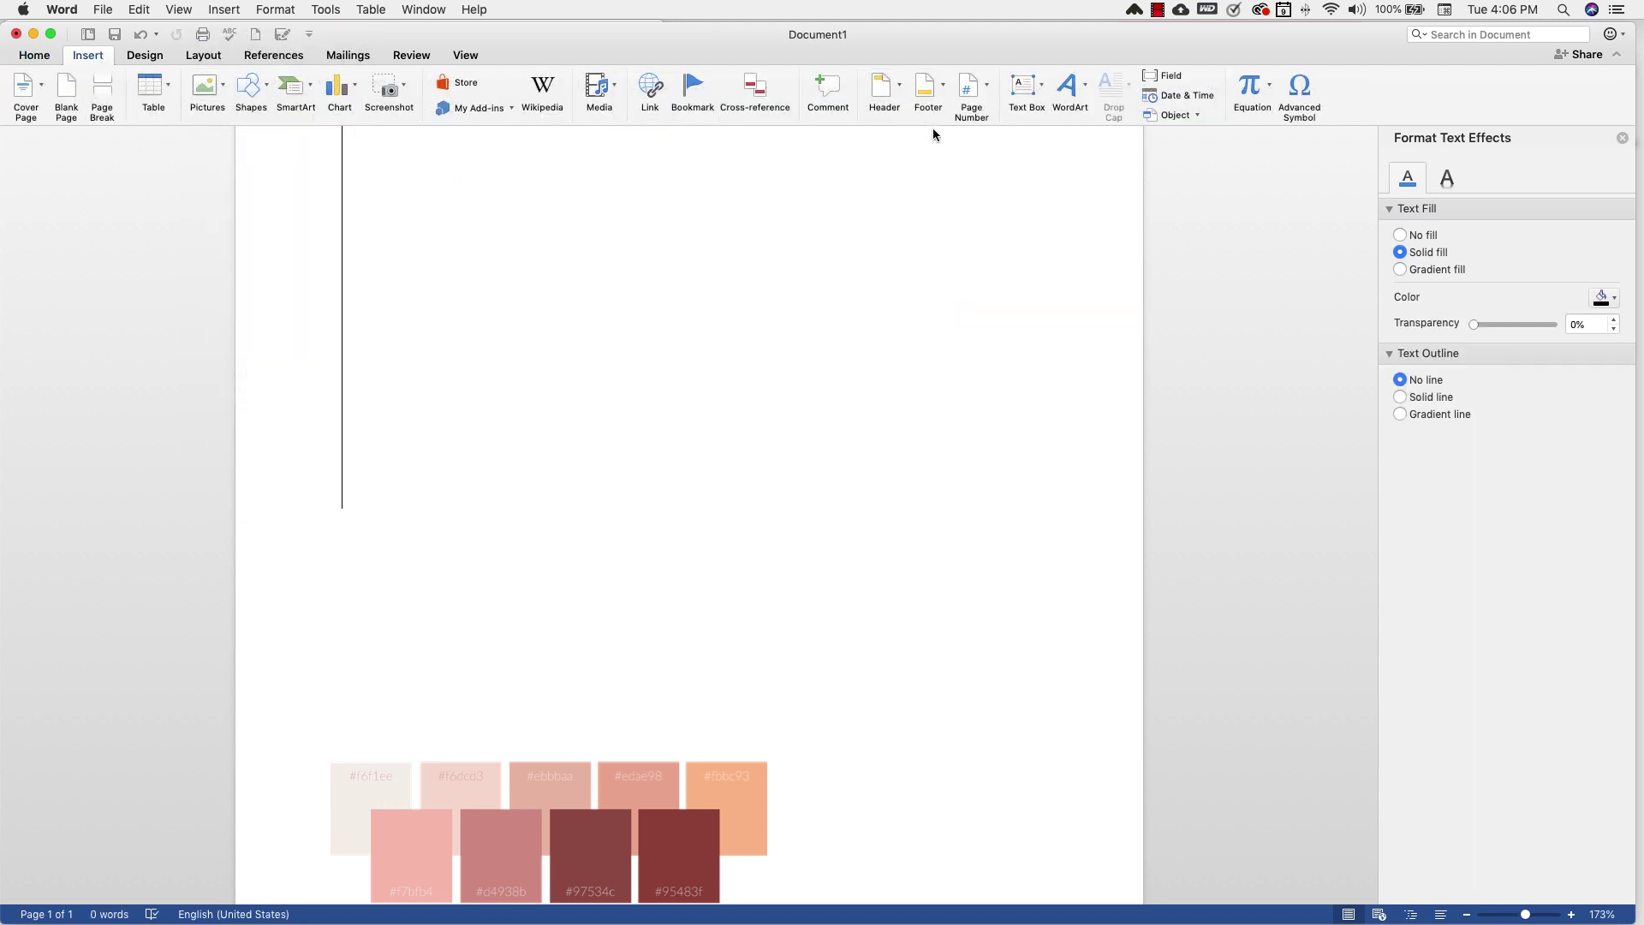
click(1019, 90)
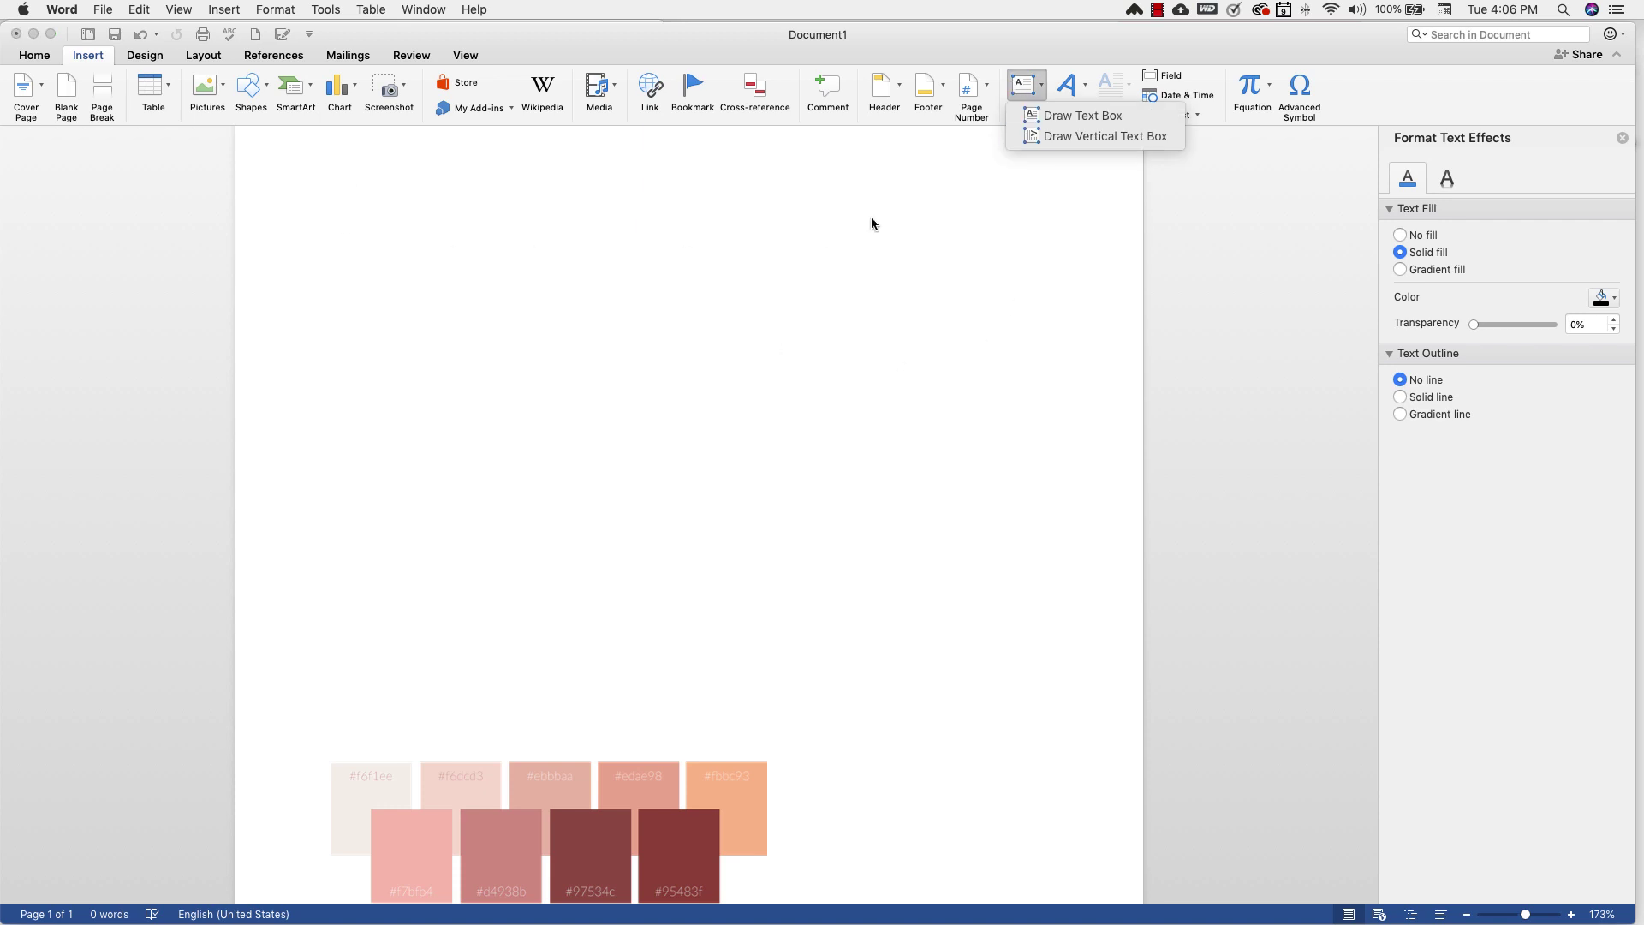
click(1082, 115)
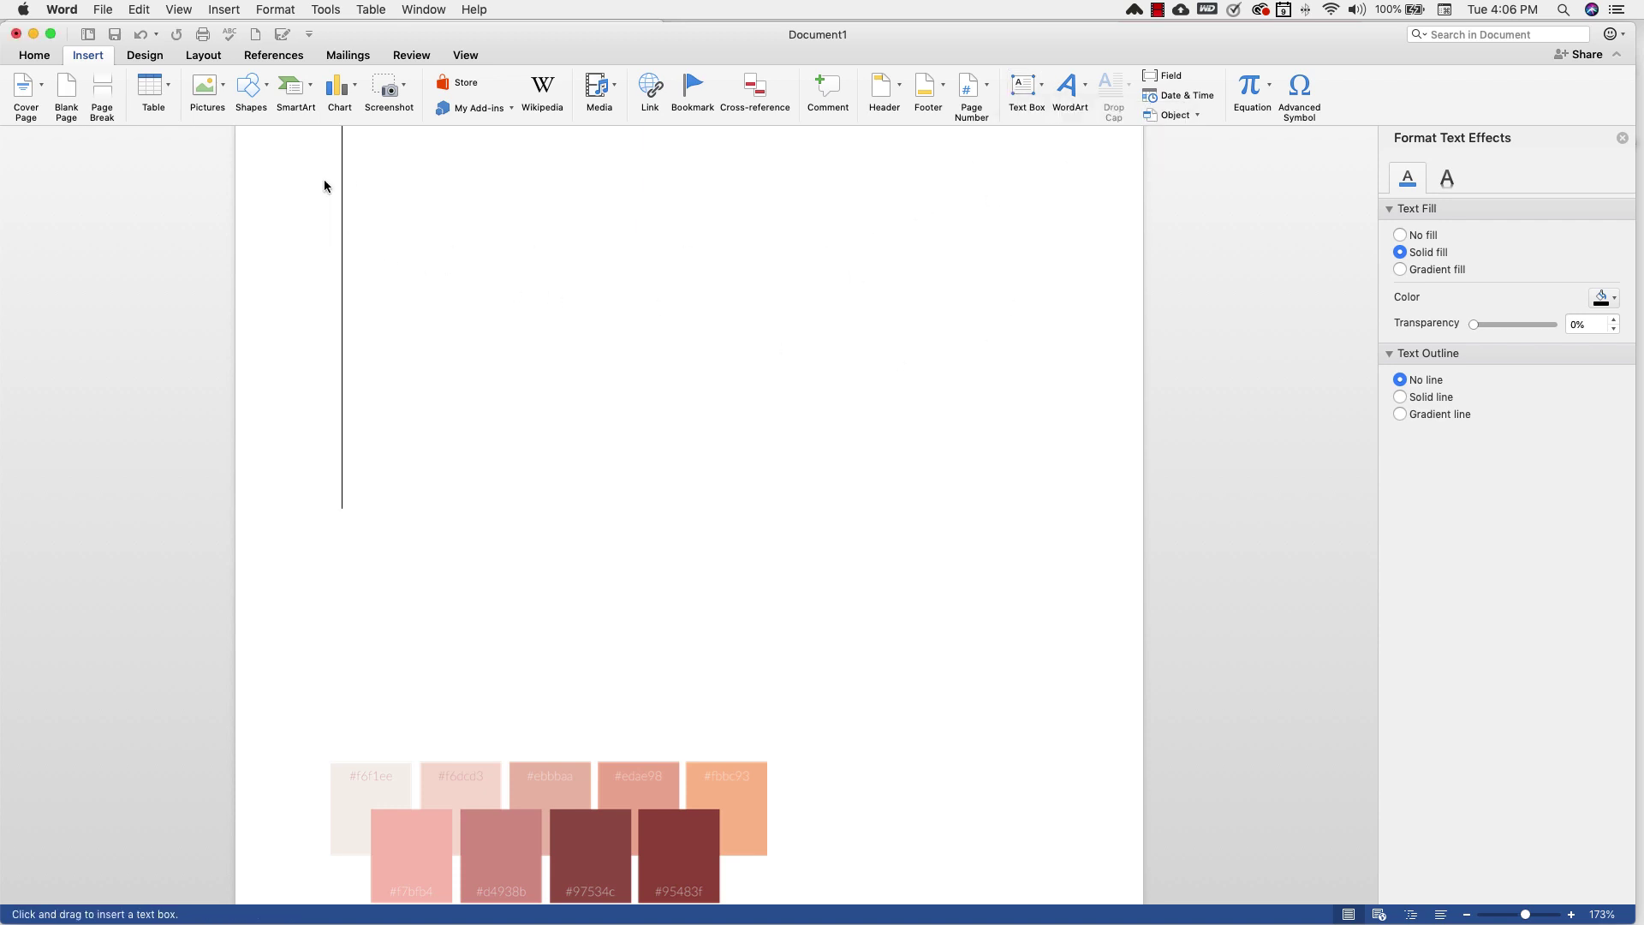
drag(305, 142, 1095, 691)
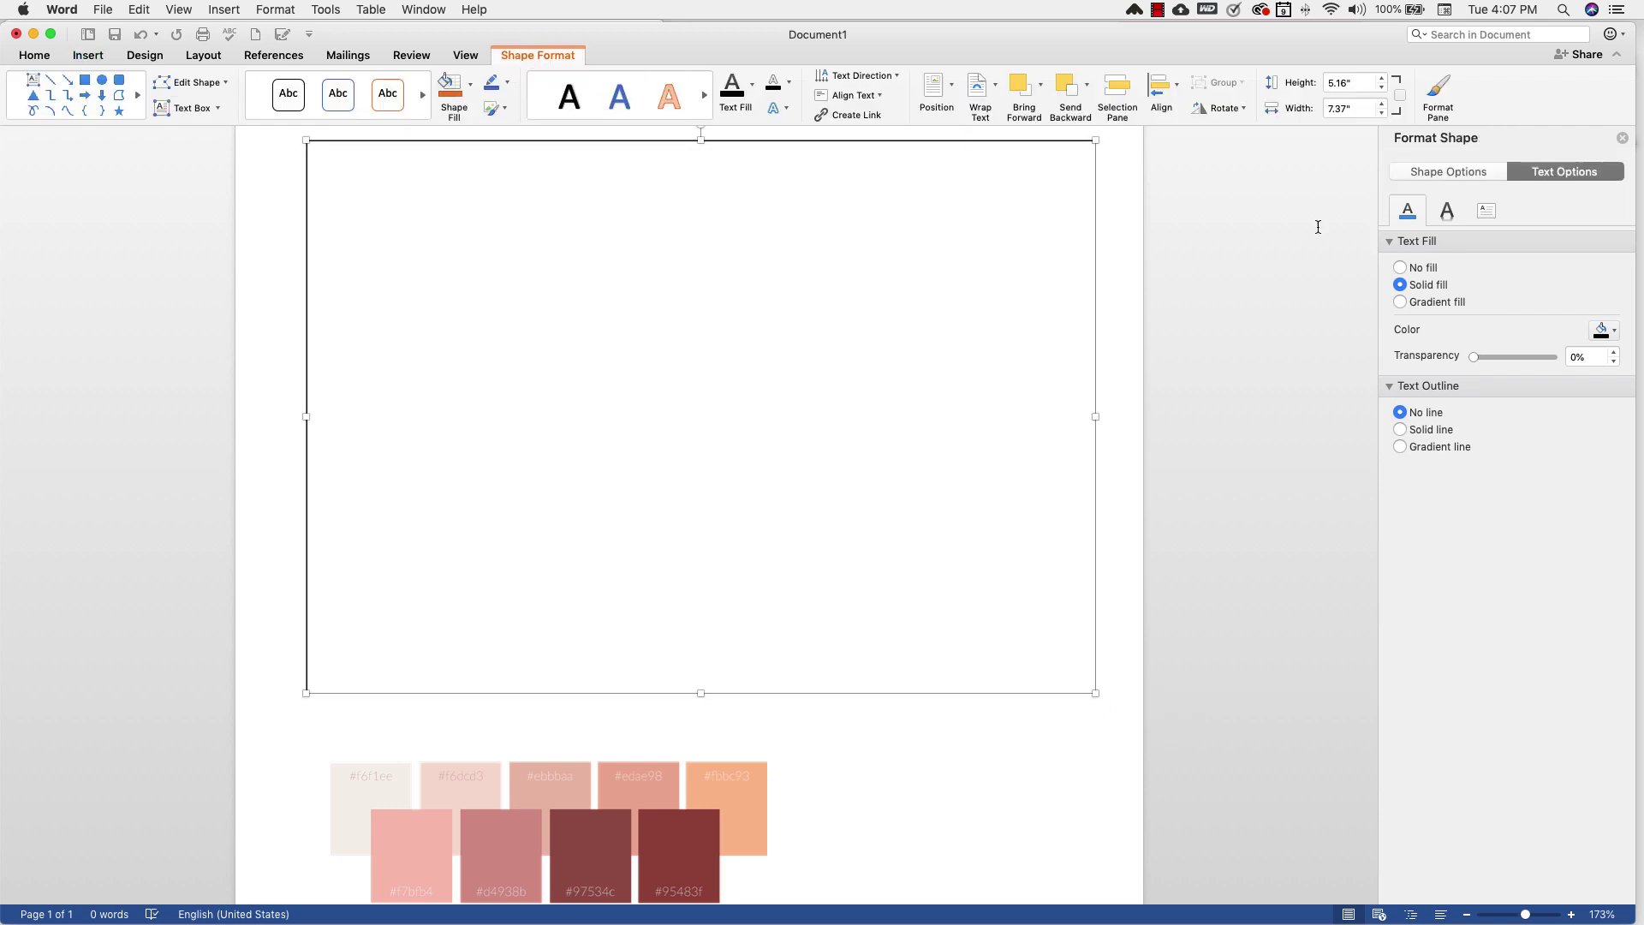
click(1451, 171)
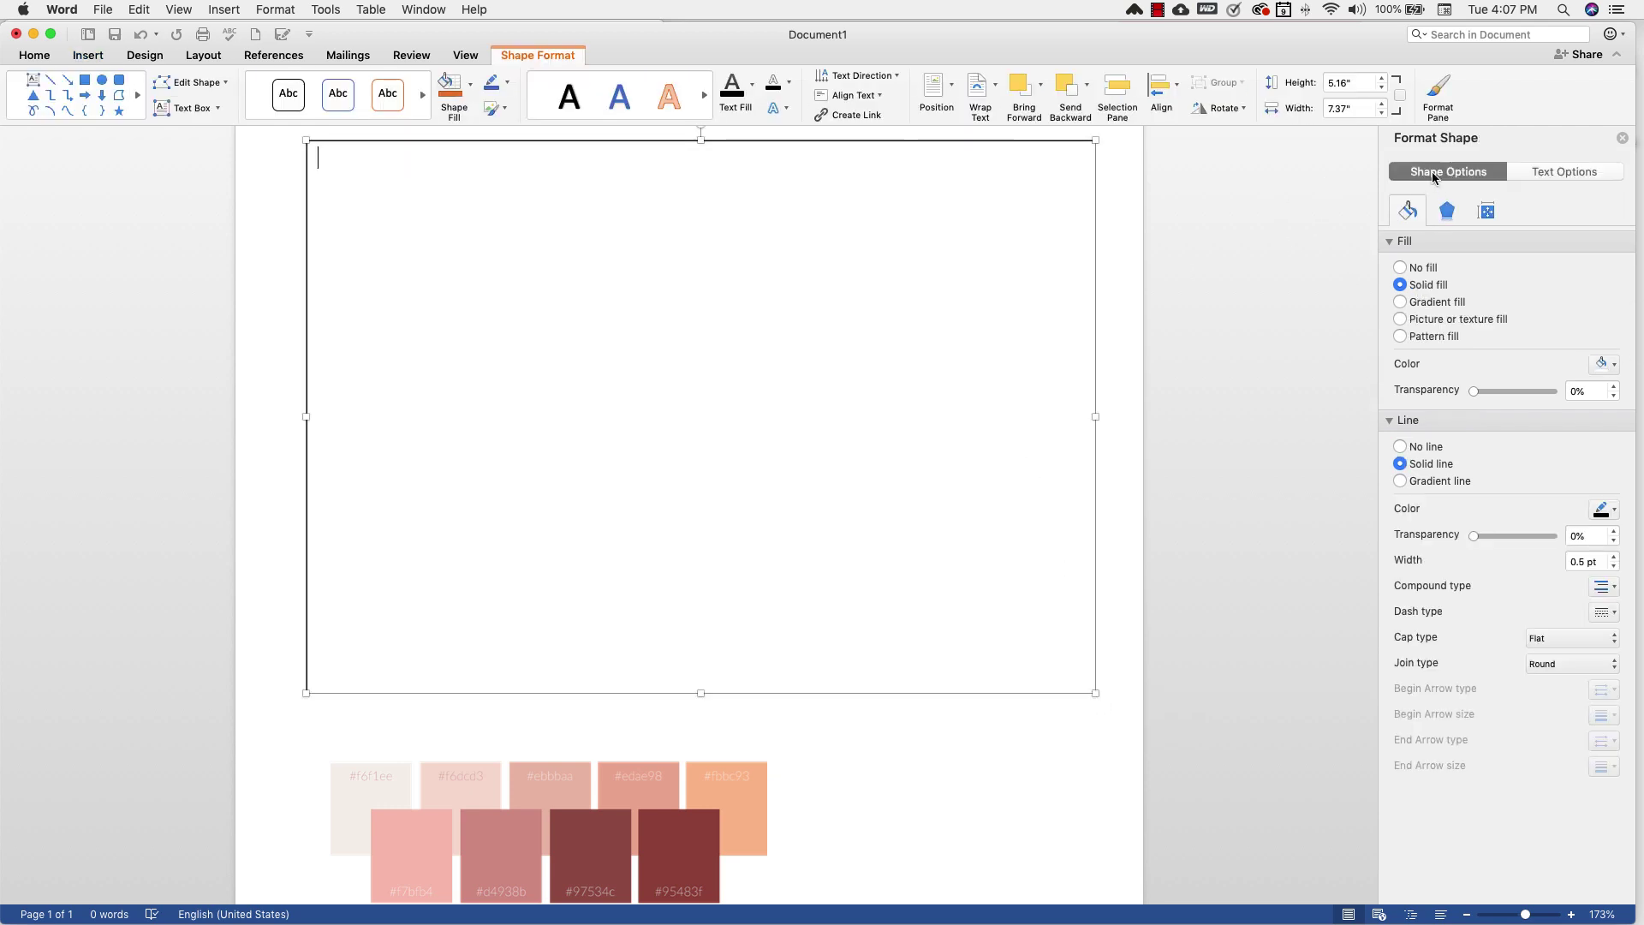
Fill the text box with black and stretch it to the page's left, right and top edges.
click(1609, 364)
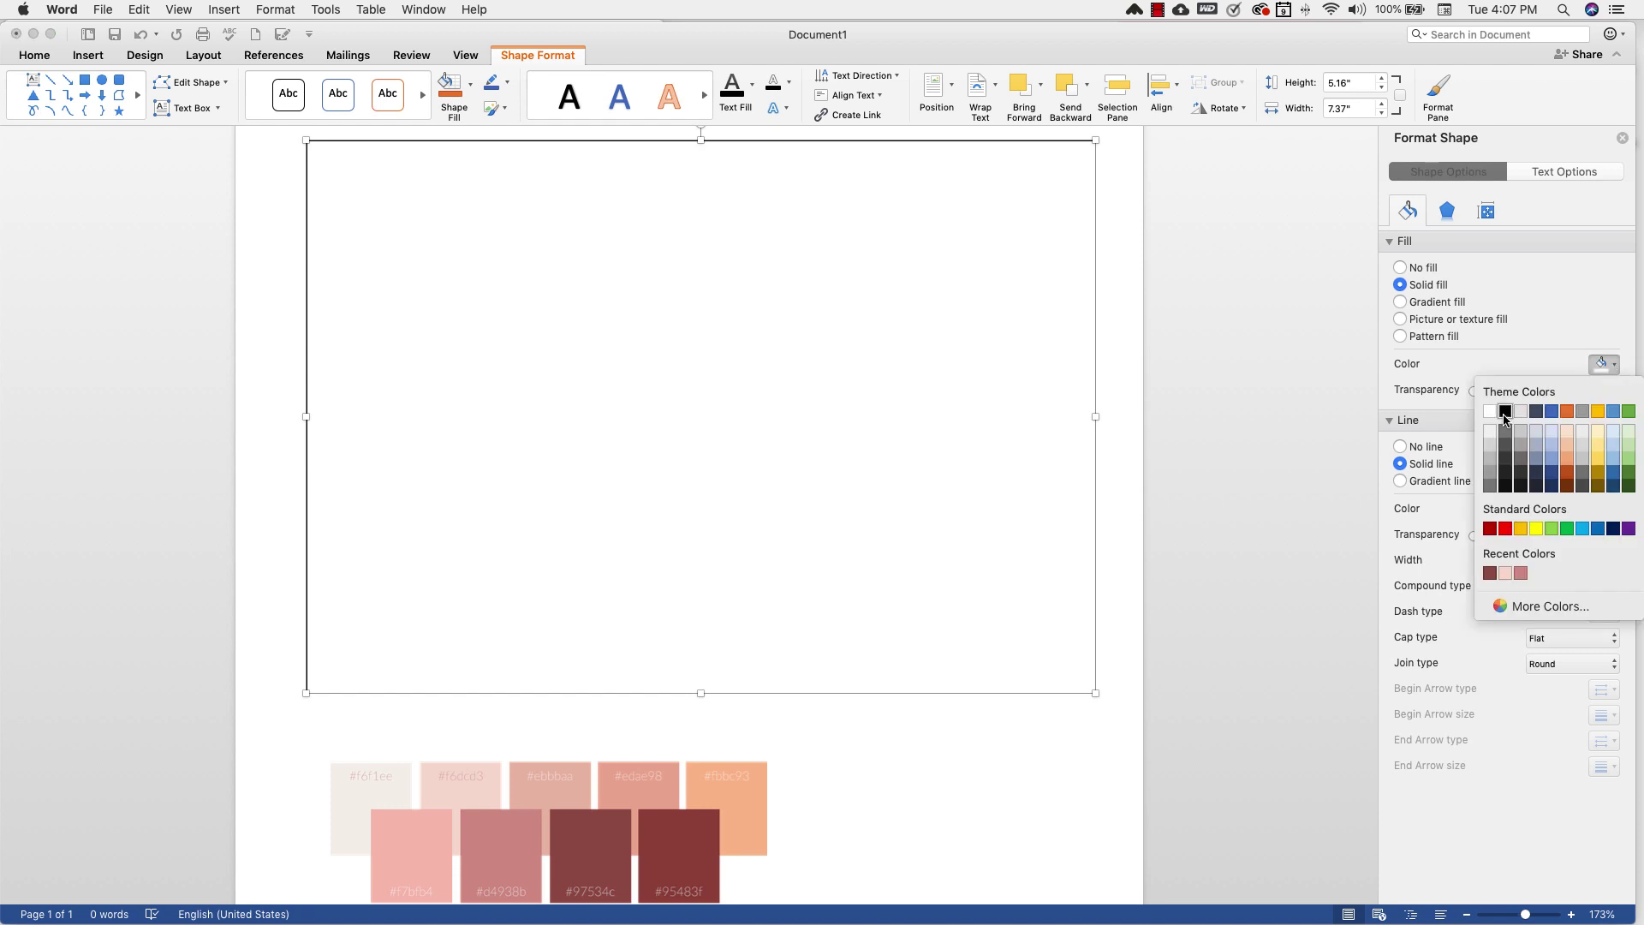
click(1505, 413)
drag(306, 416, 236, 417)
drag(1095, 416, 1143, 417)
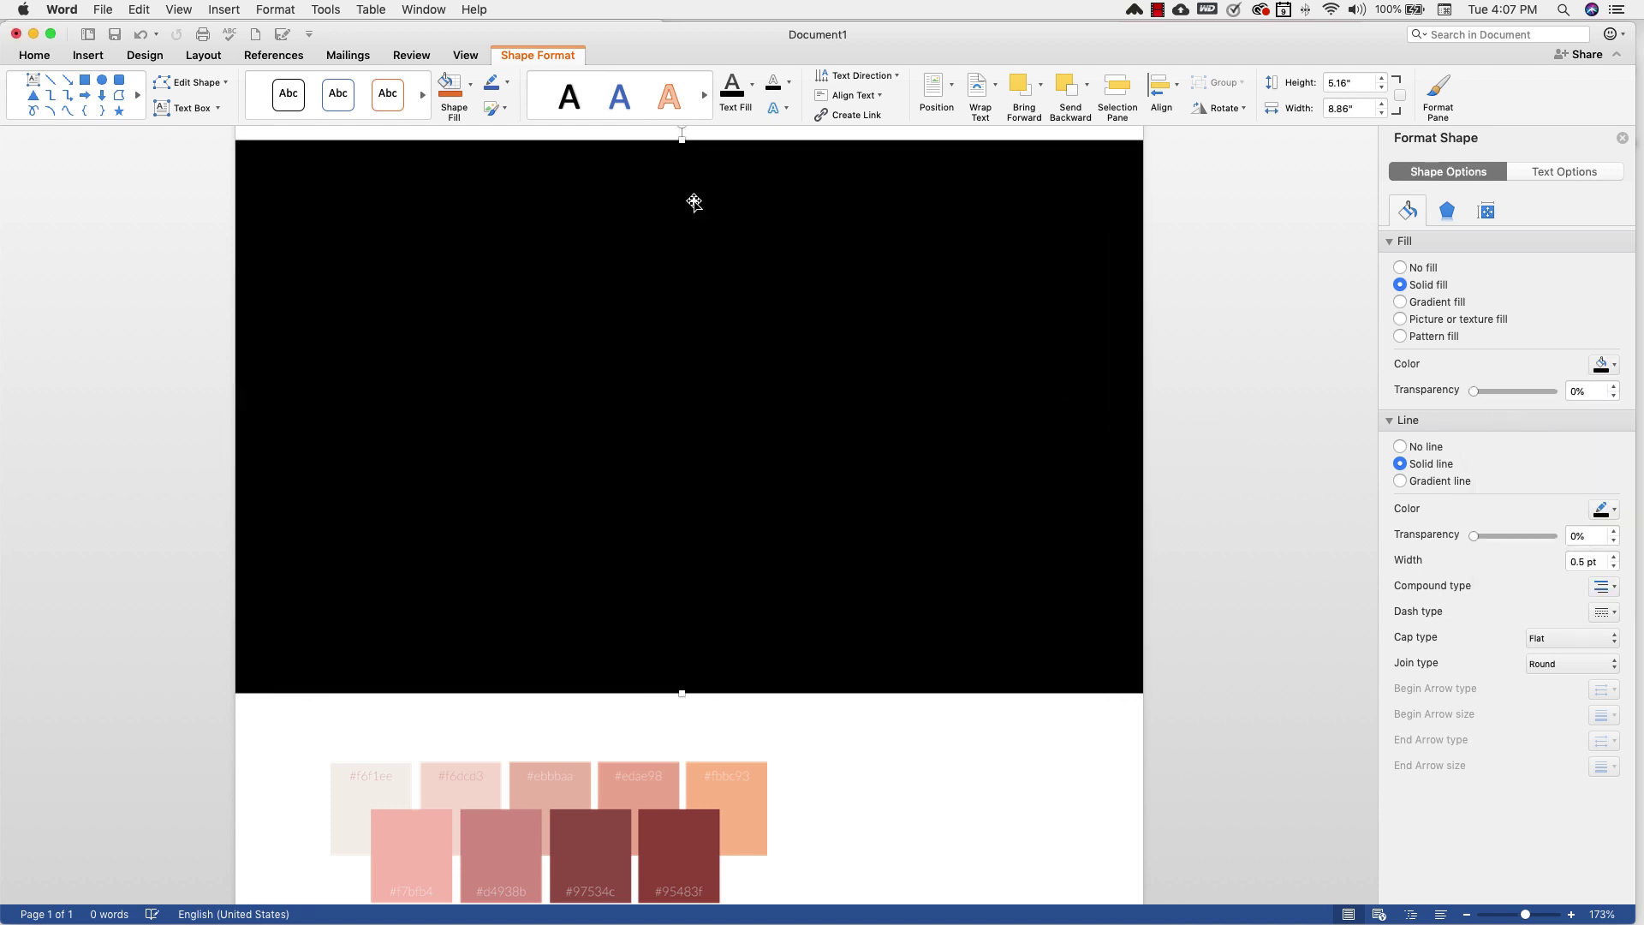
drag(681, 139, 680, 128)
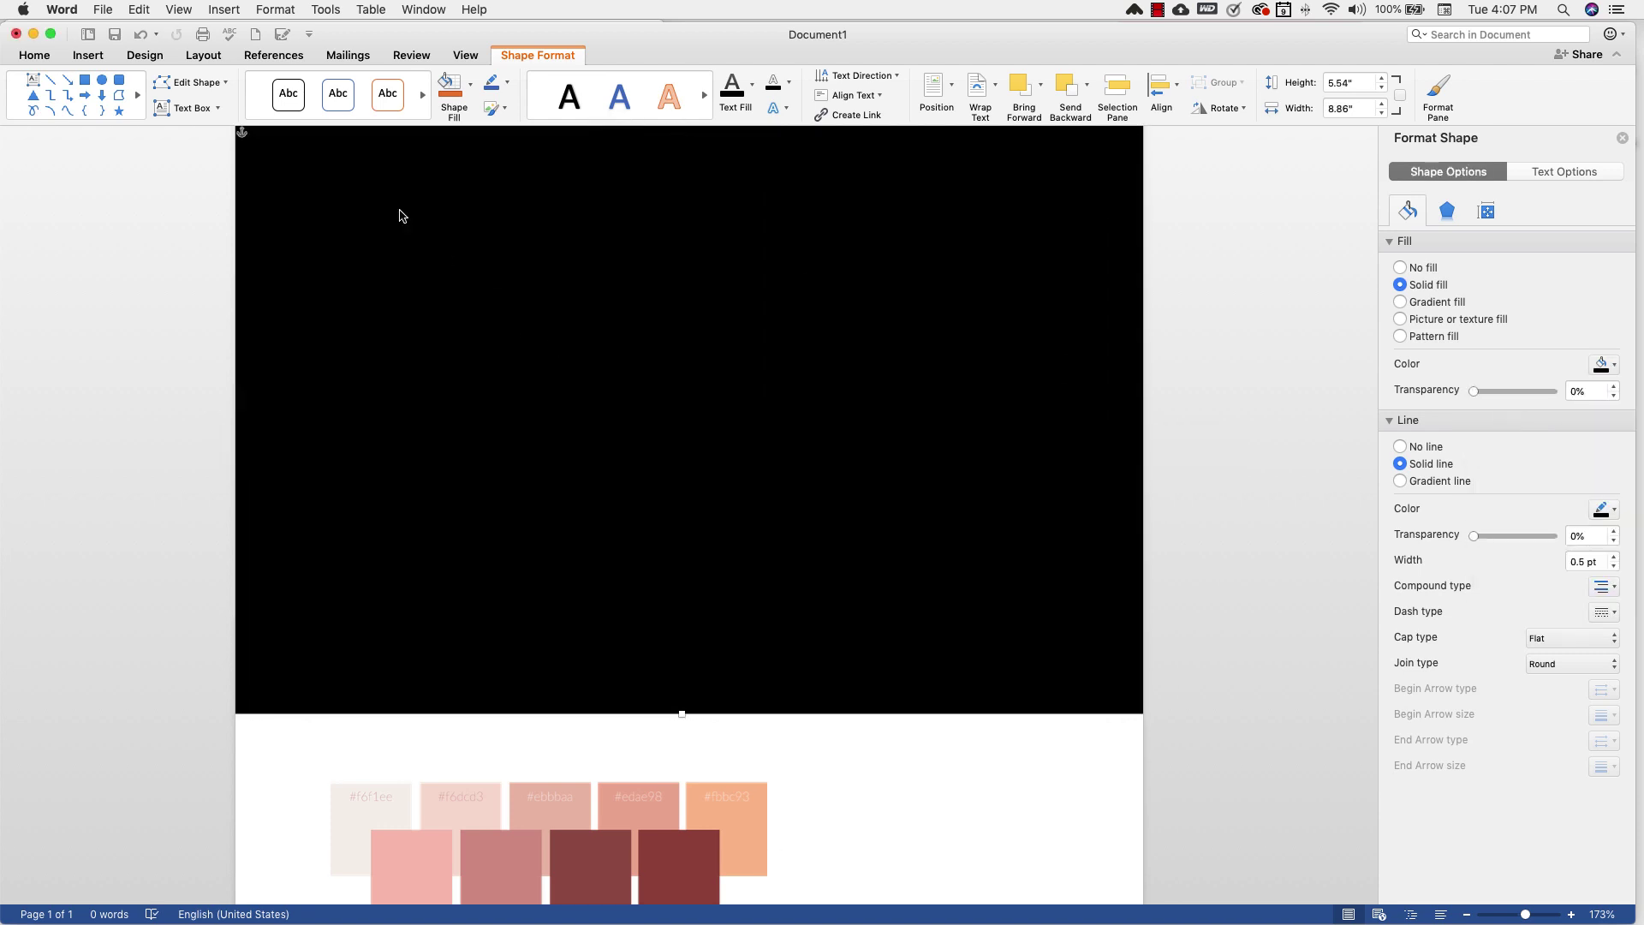
Paste the Rose Gold text into the box and centre it.
text(Rose Gold)
click(34, 55)
click(404, 108)
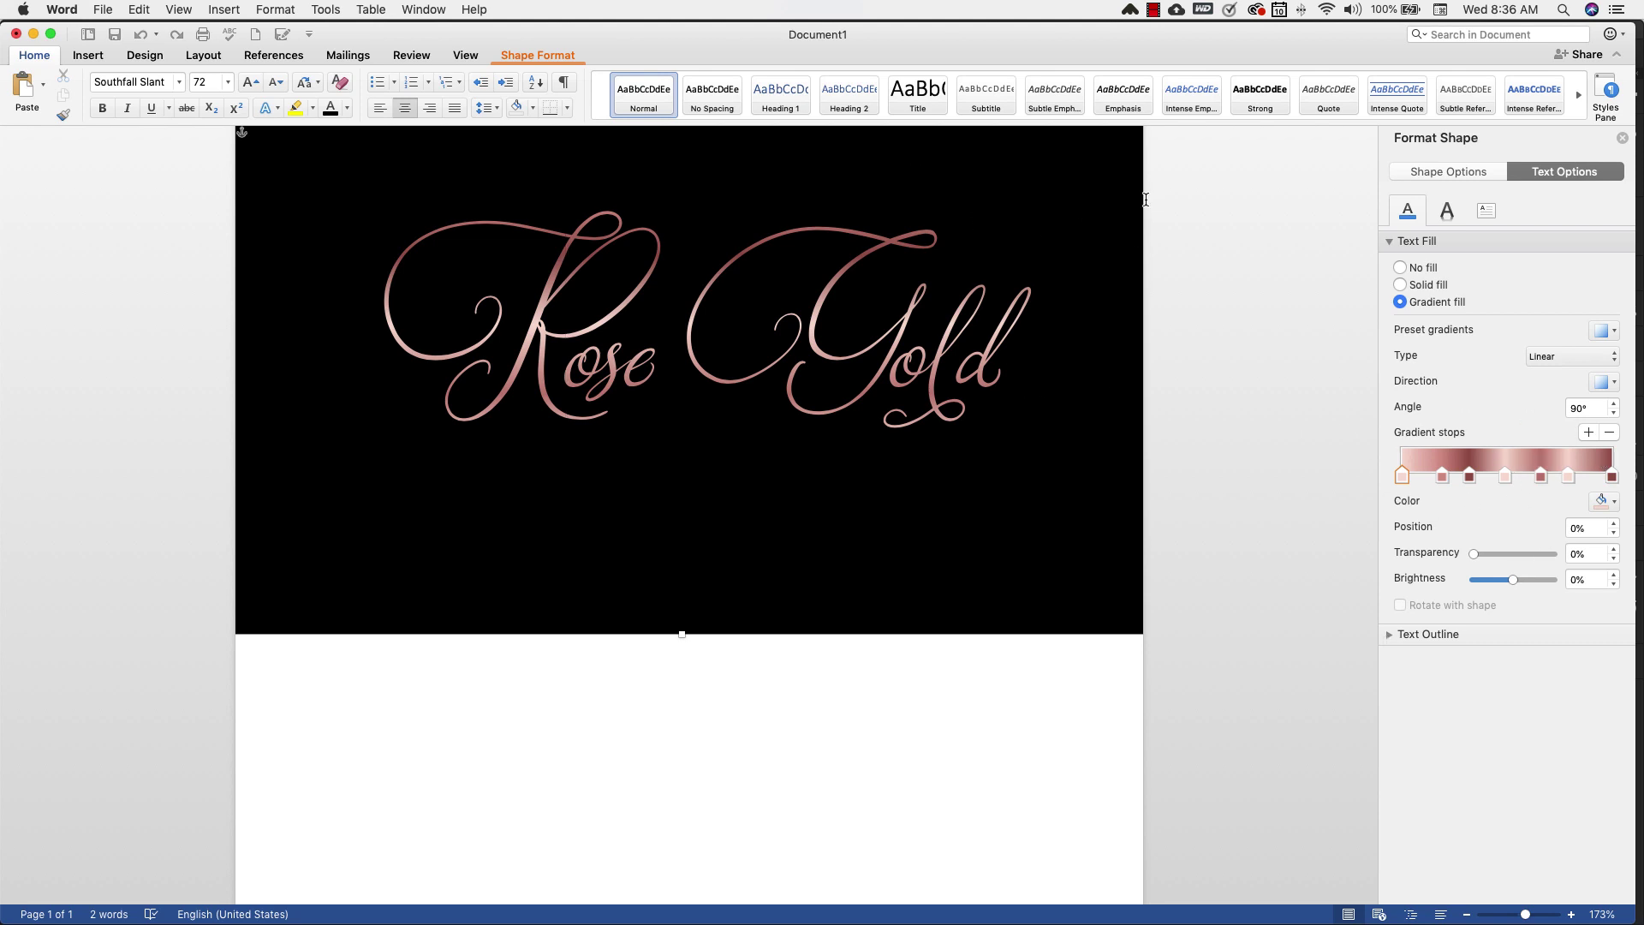
Switch the text outline to a gradient line with a dark maroon first stop and light pink 74% stop.
click(1389, 634)
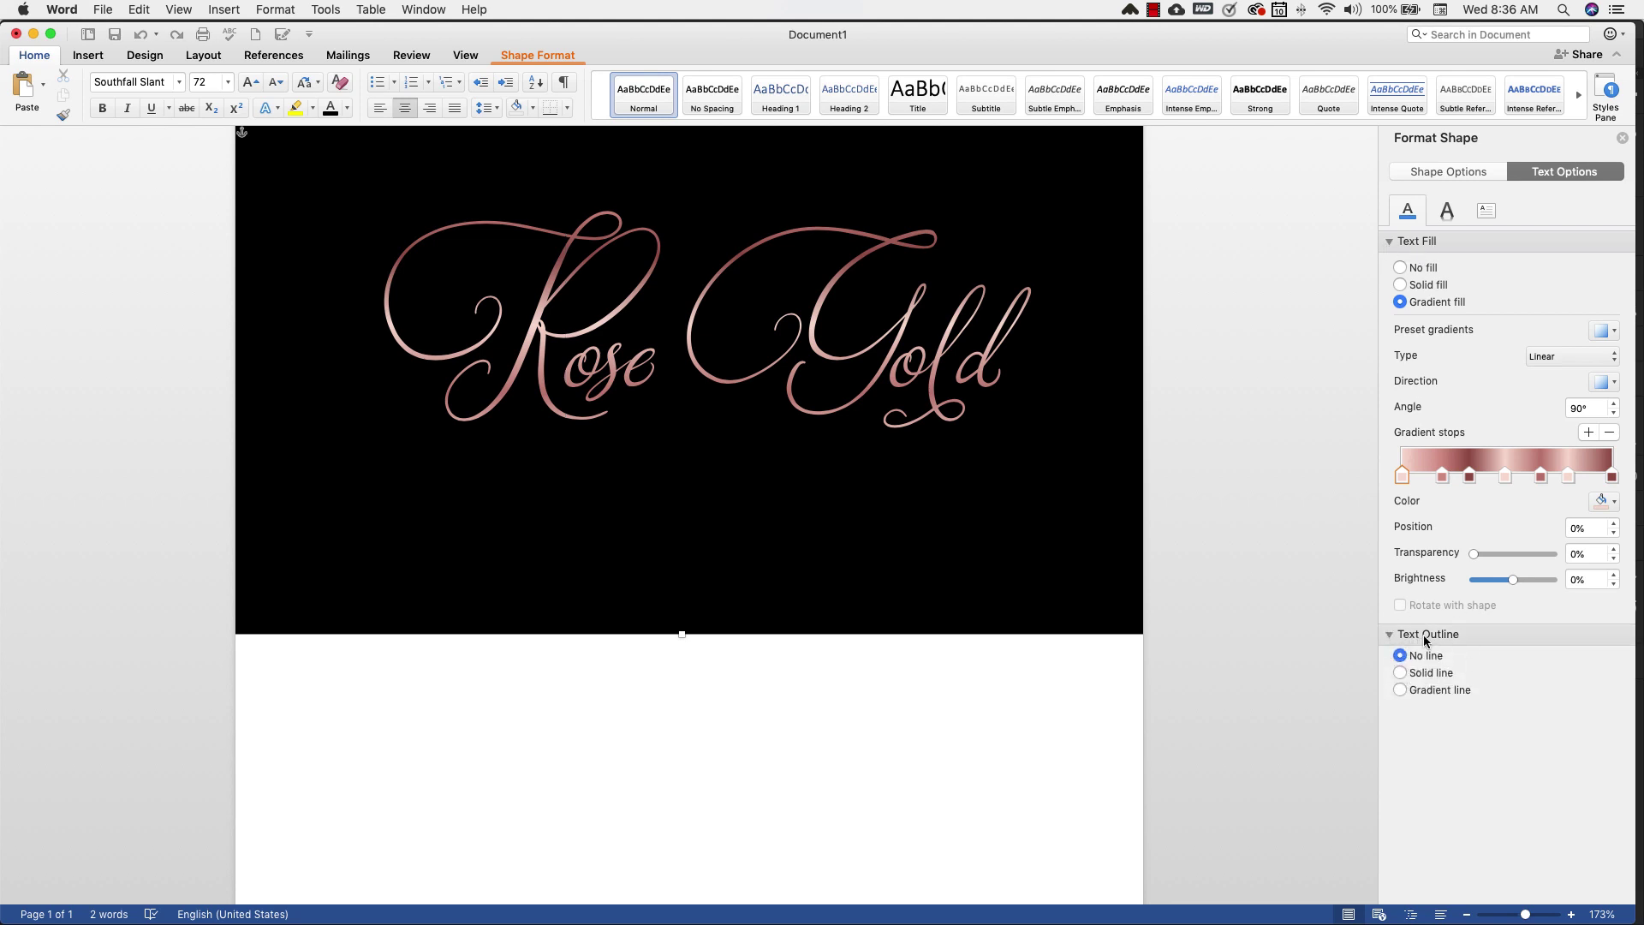
click(1406, 696)
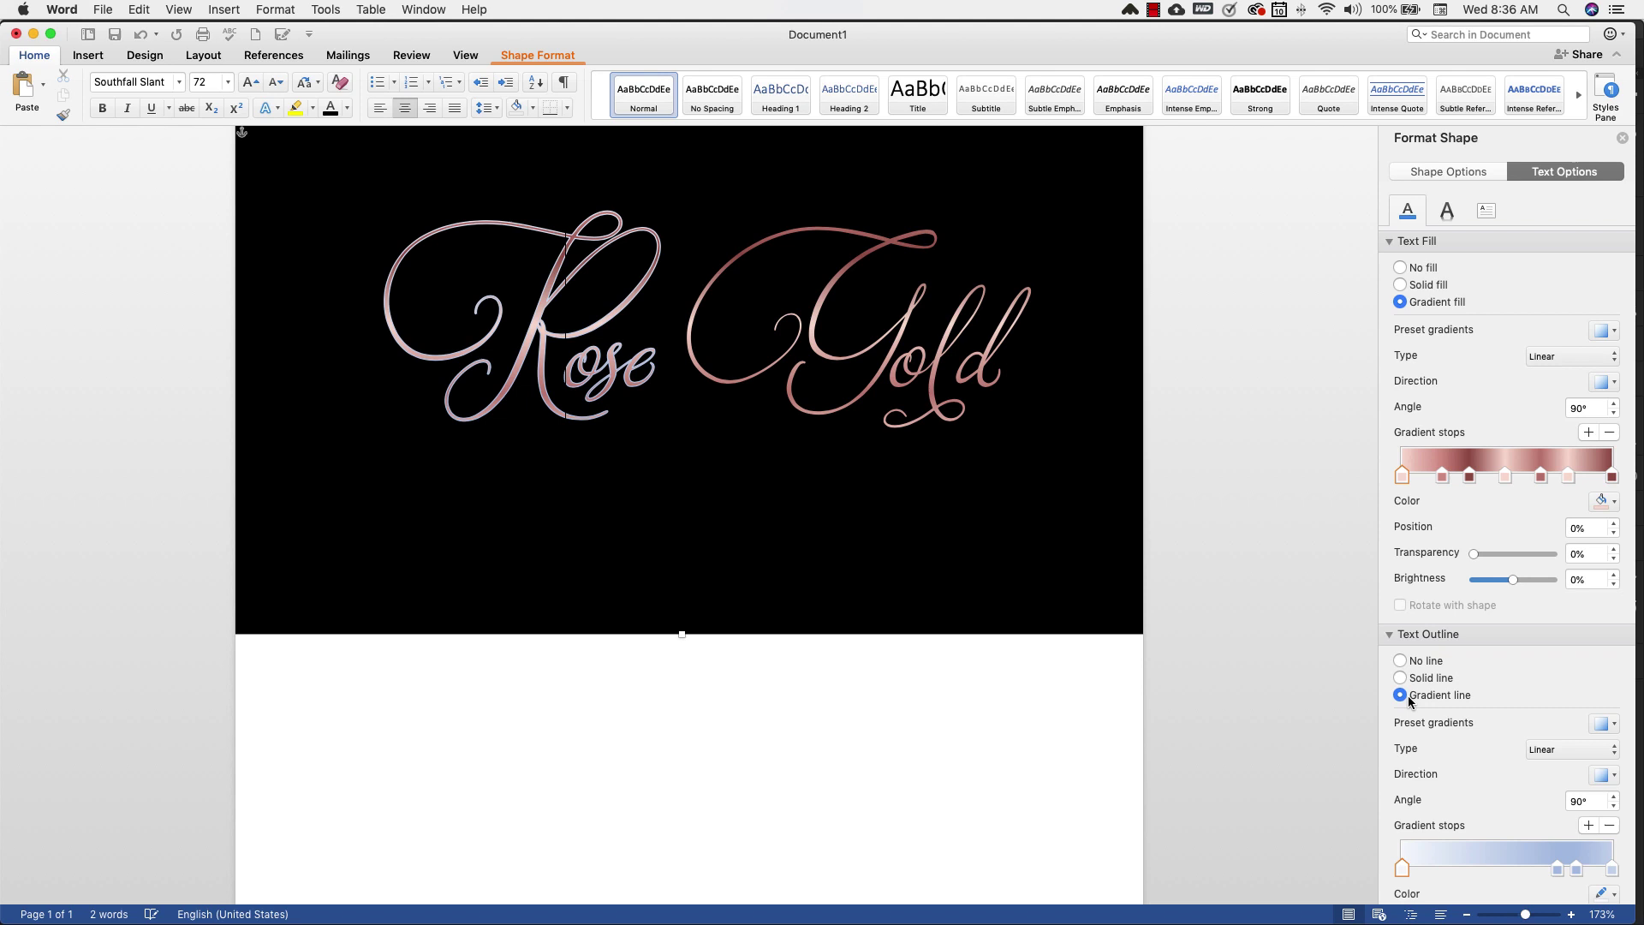
scroll(1413, 697, down, 4)
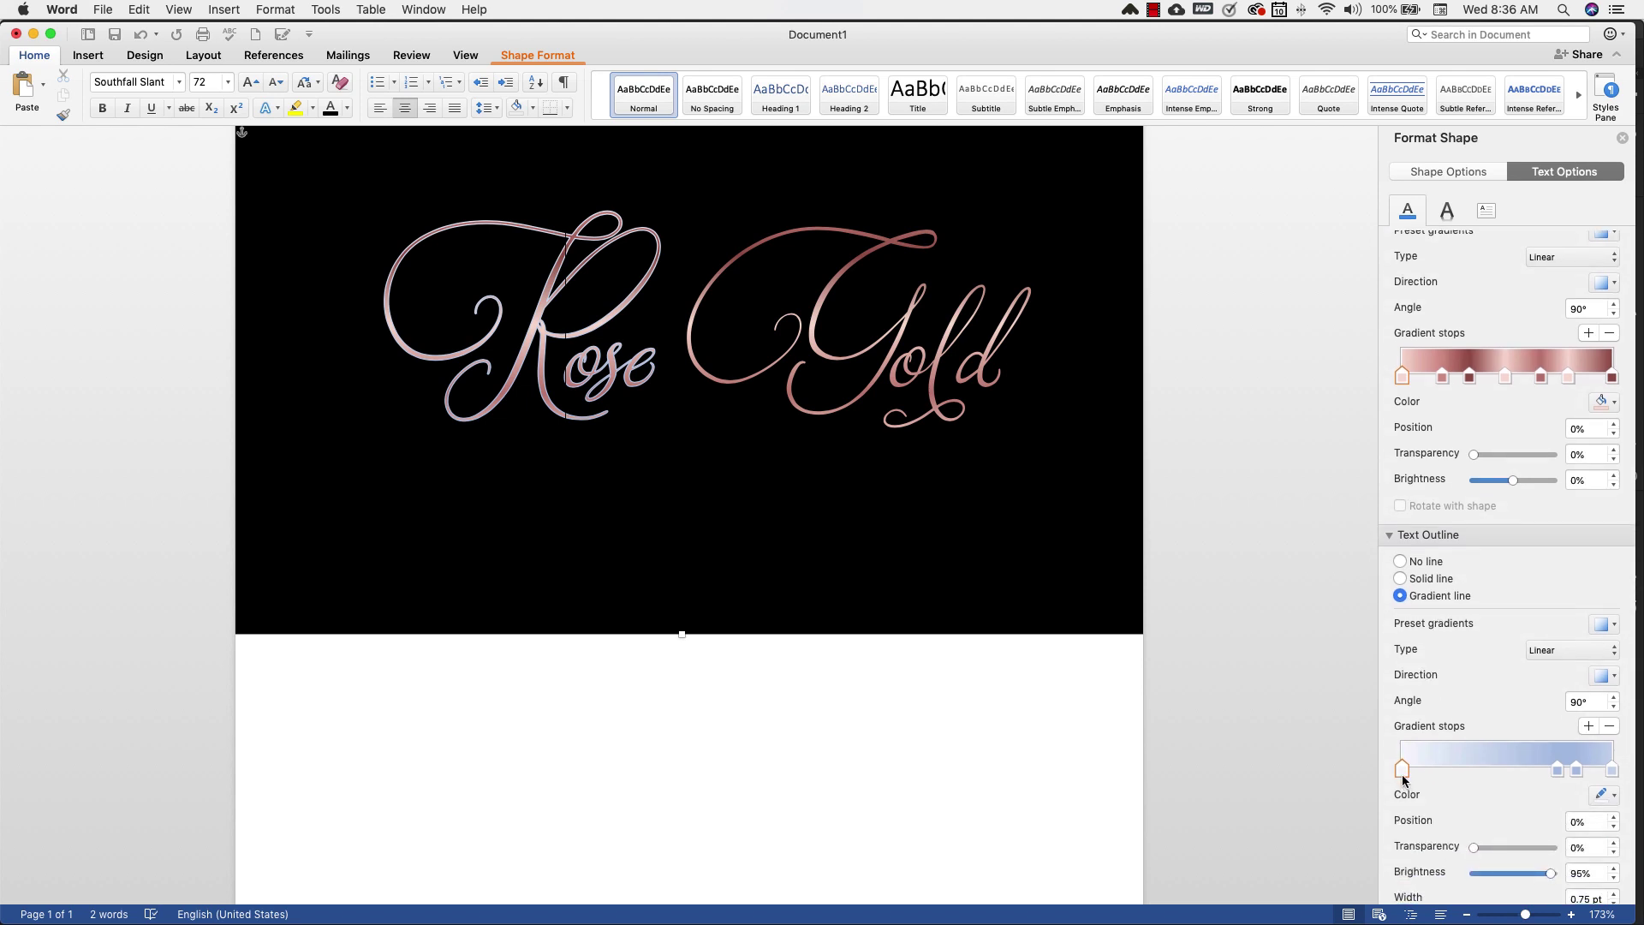
click(1598, 798)
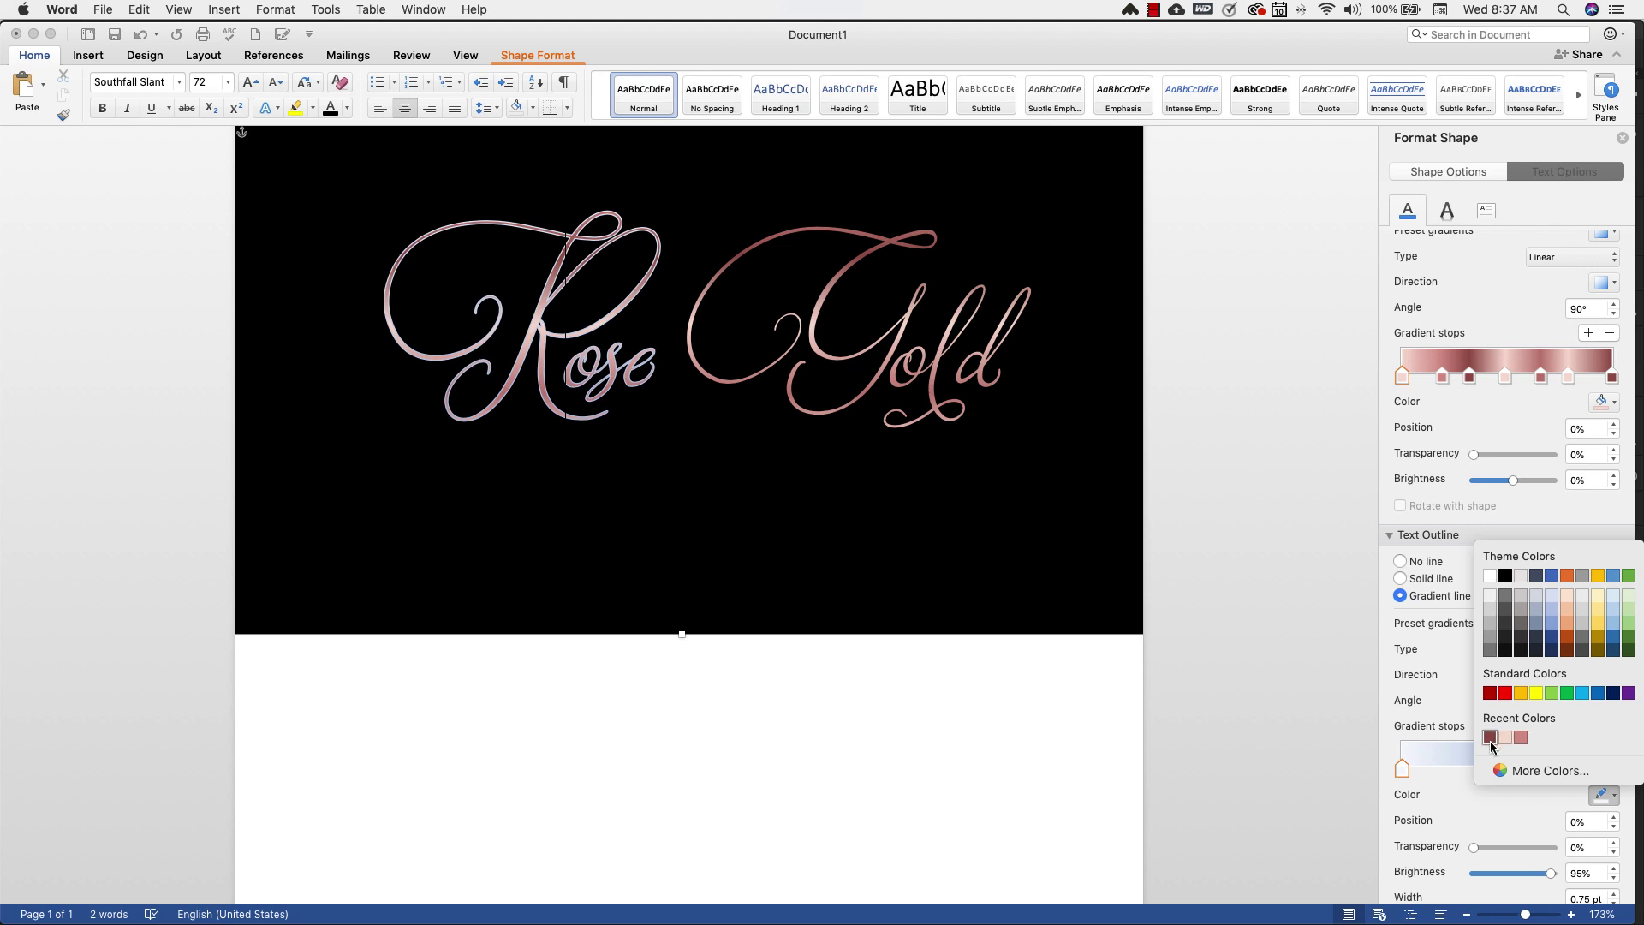
click(1490, 737)
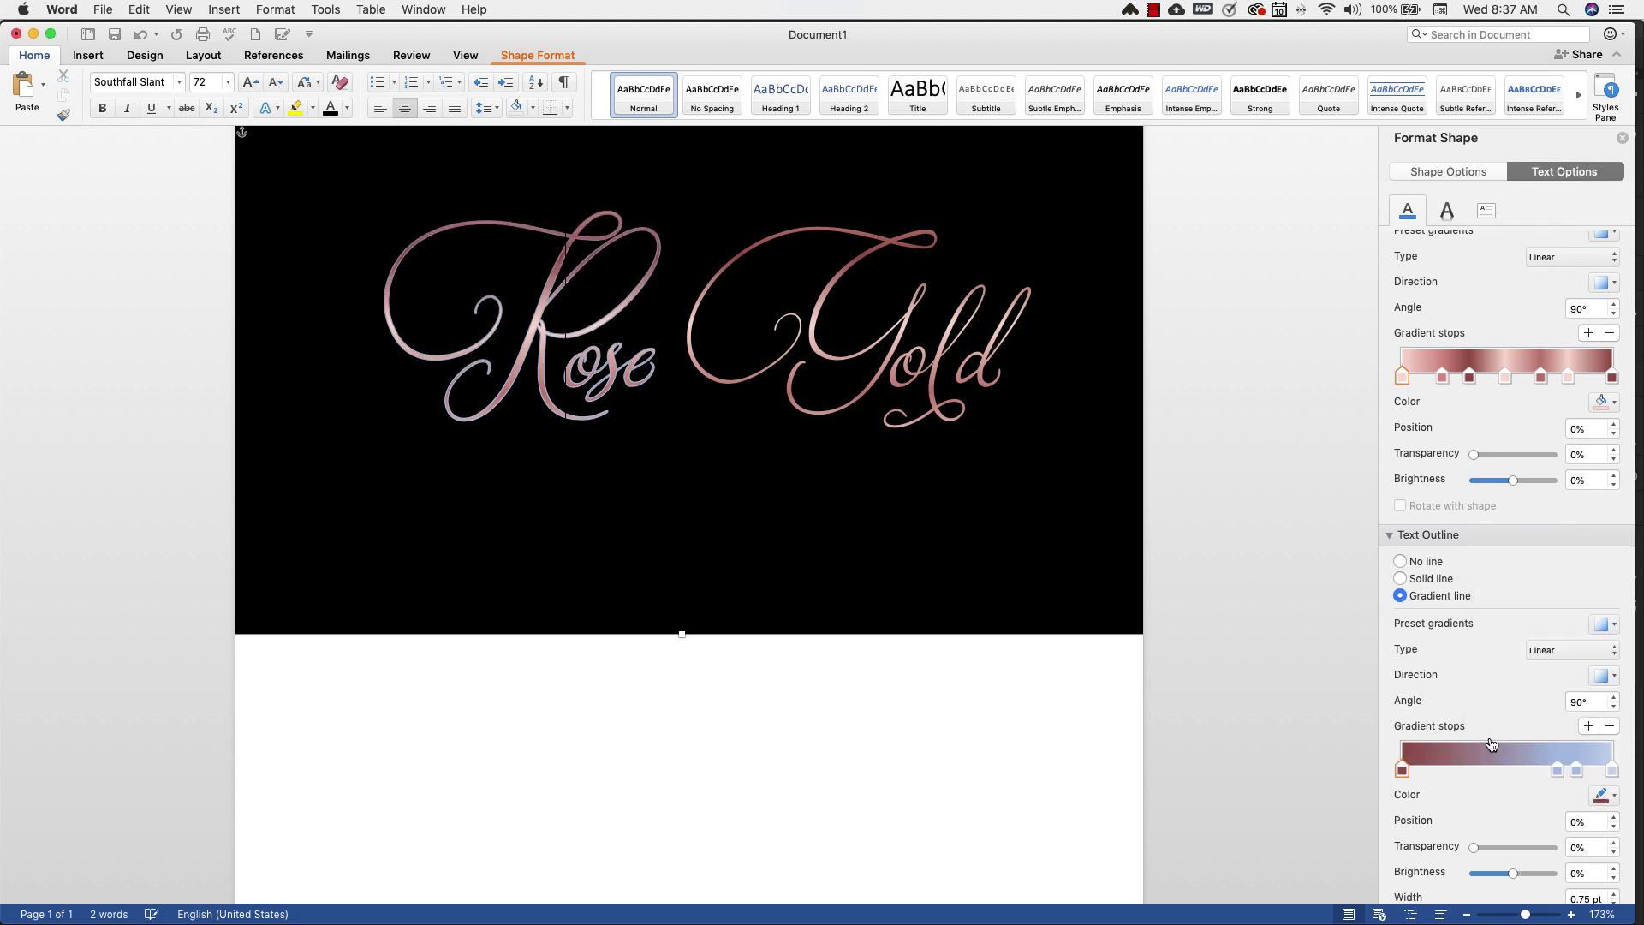
click(1557, 770)
click(1601, 796)
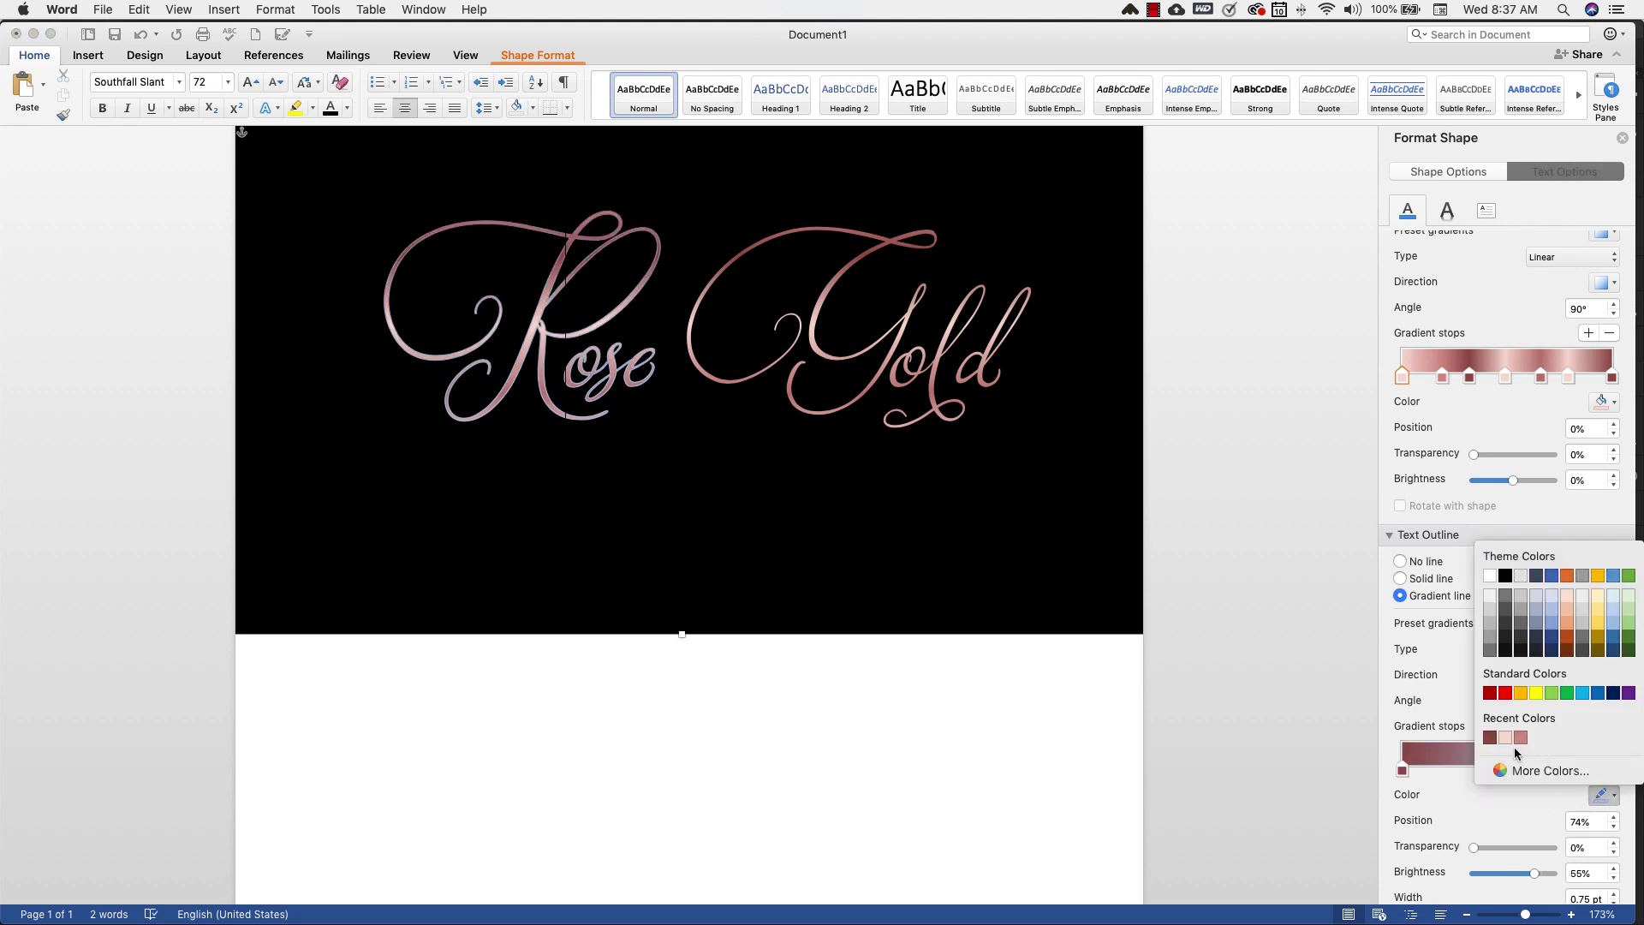
click(1505, 737)
Colour the 84% and 100% outline stops a recent rose colour, then drag the 83% stop to 59%.
click(1577, 773)
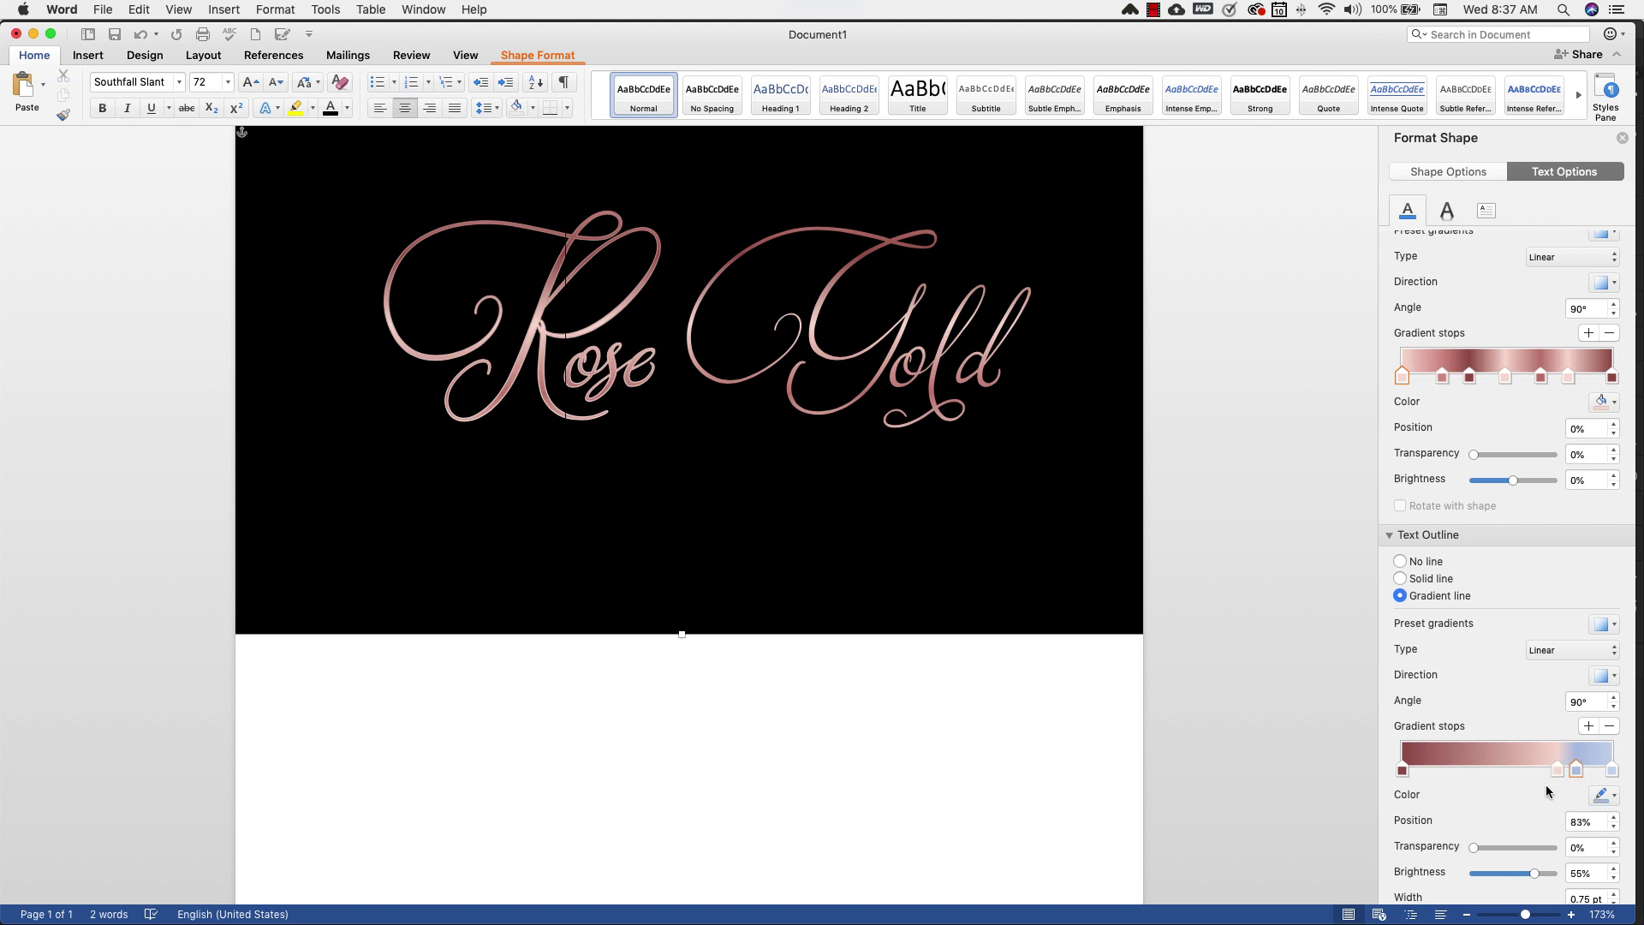
click(1601, 796)
click(1490, 738)
click(1612, 770)
click(1601, 796)
click(1490, 737)
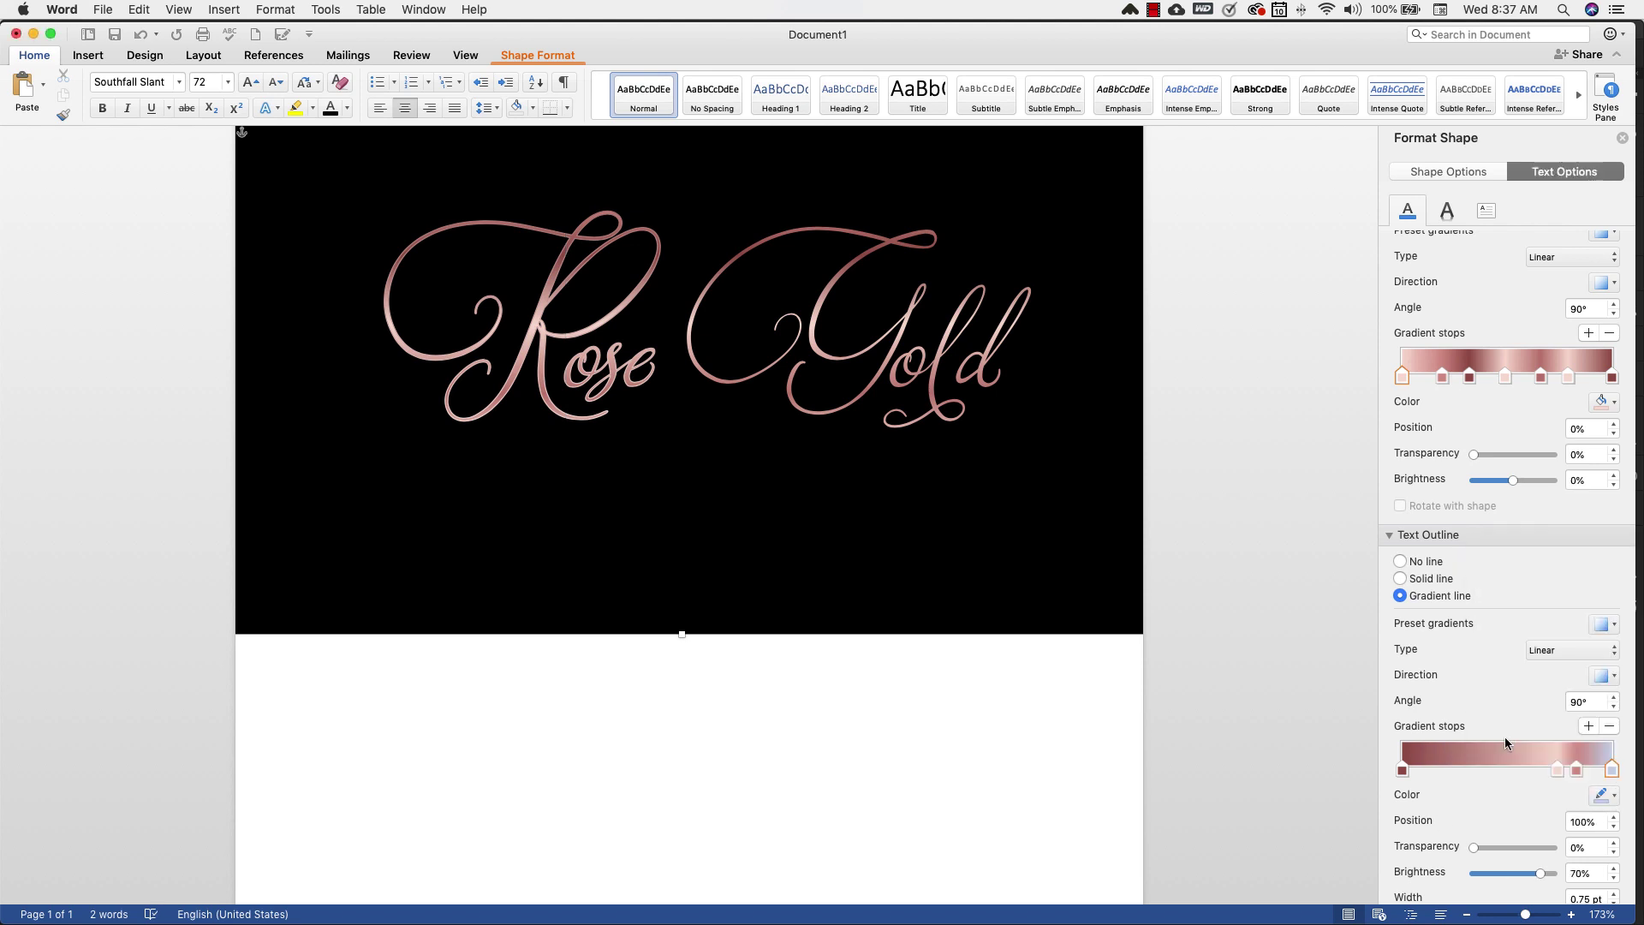
click(1577, 770)
drag(1578, 771, 1525, 770)
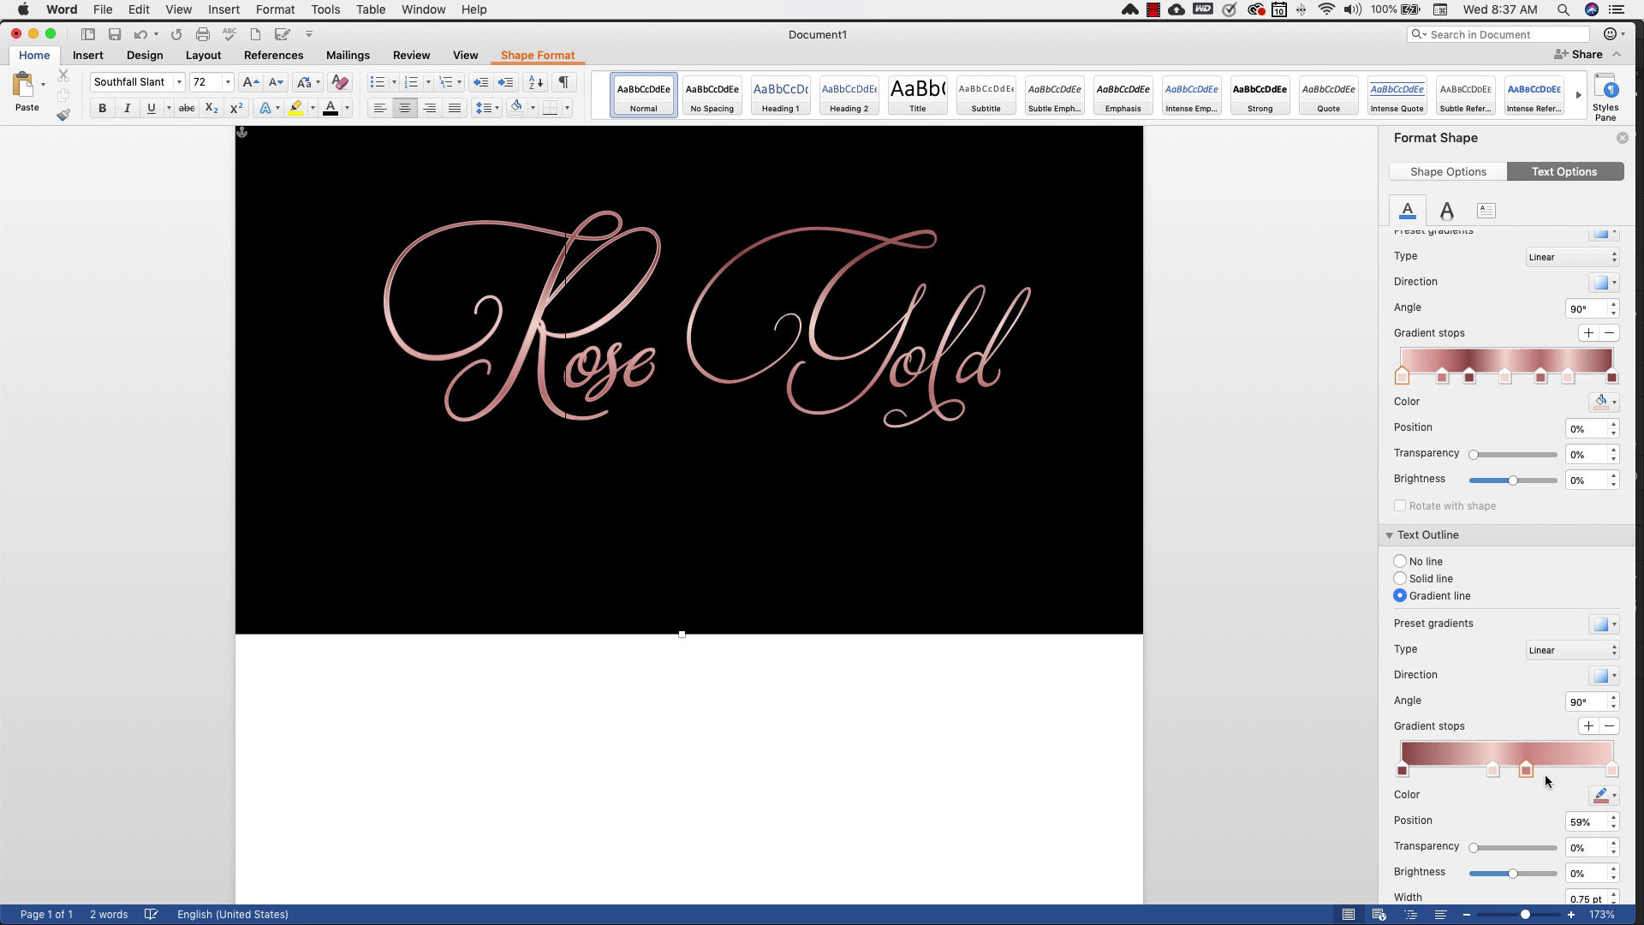
scroll(1554, 666, down, 4)
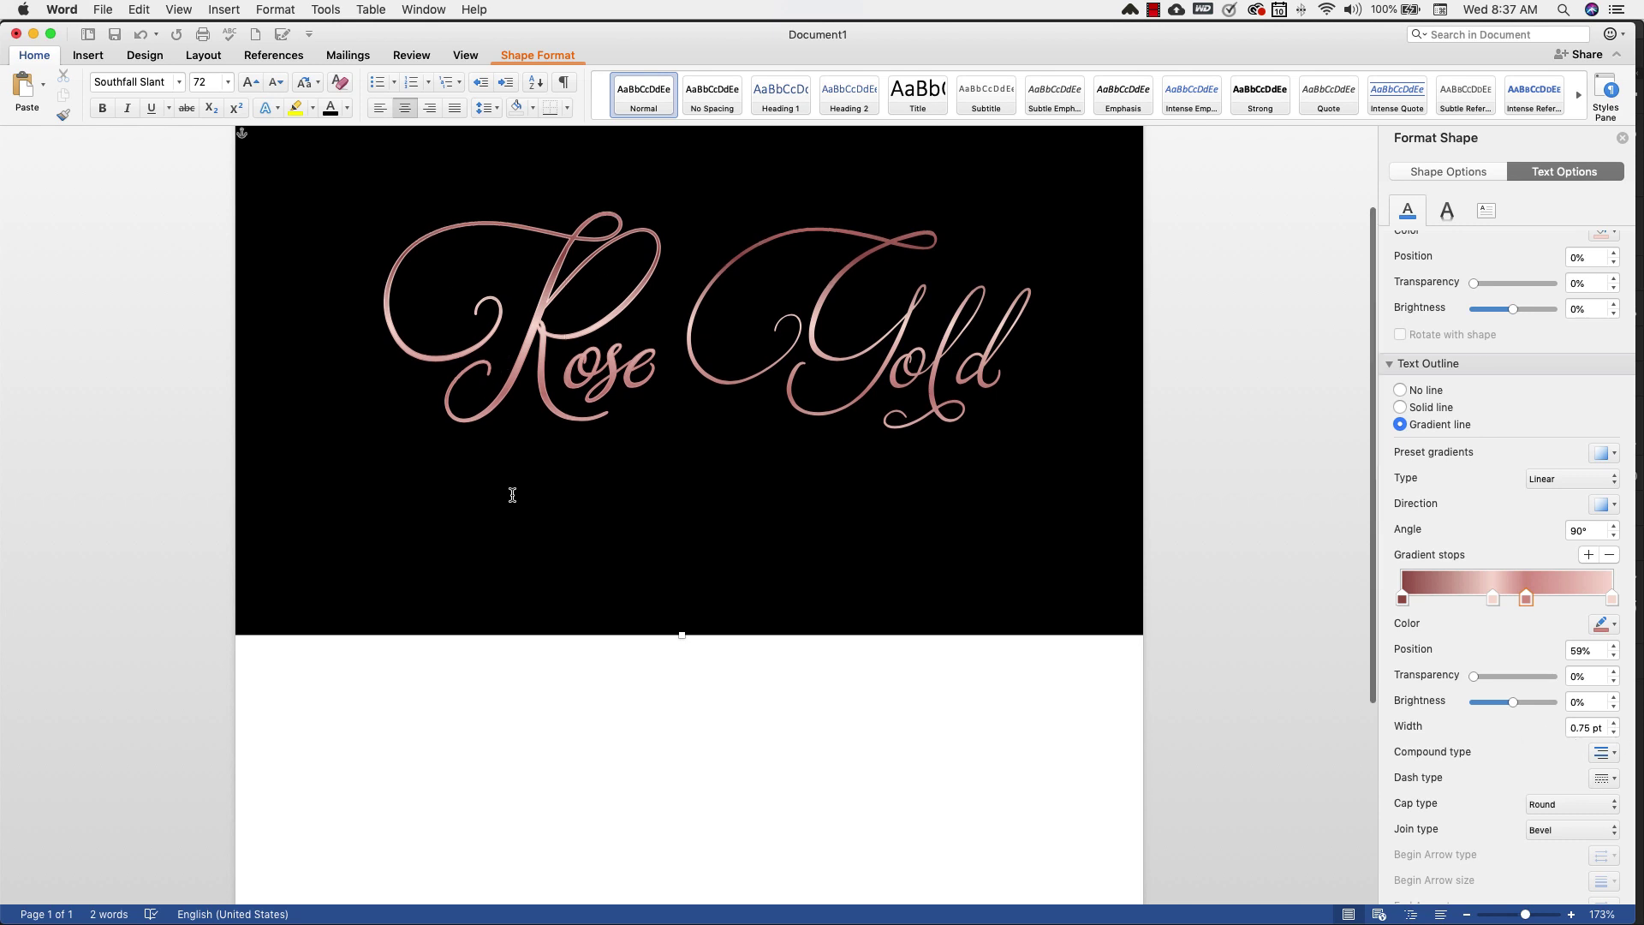
Zoom in closely on the Rose Gold text and thicken its outline to 2 pt.
scroll(511, 493, up, 1)
scroll(511, 492, up, 2)
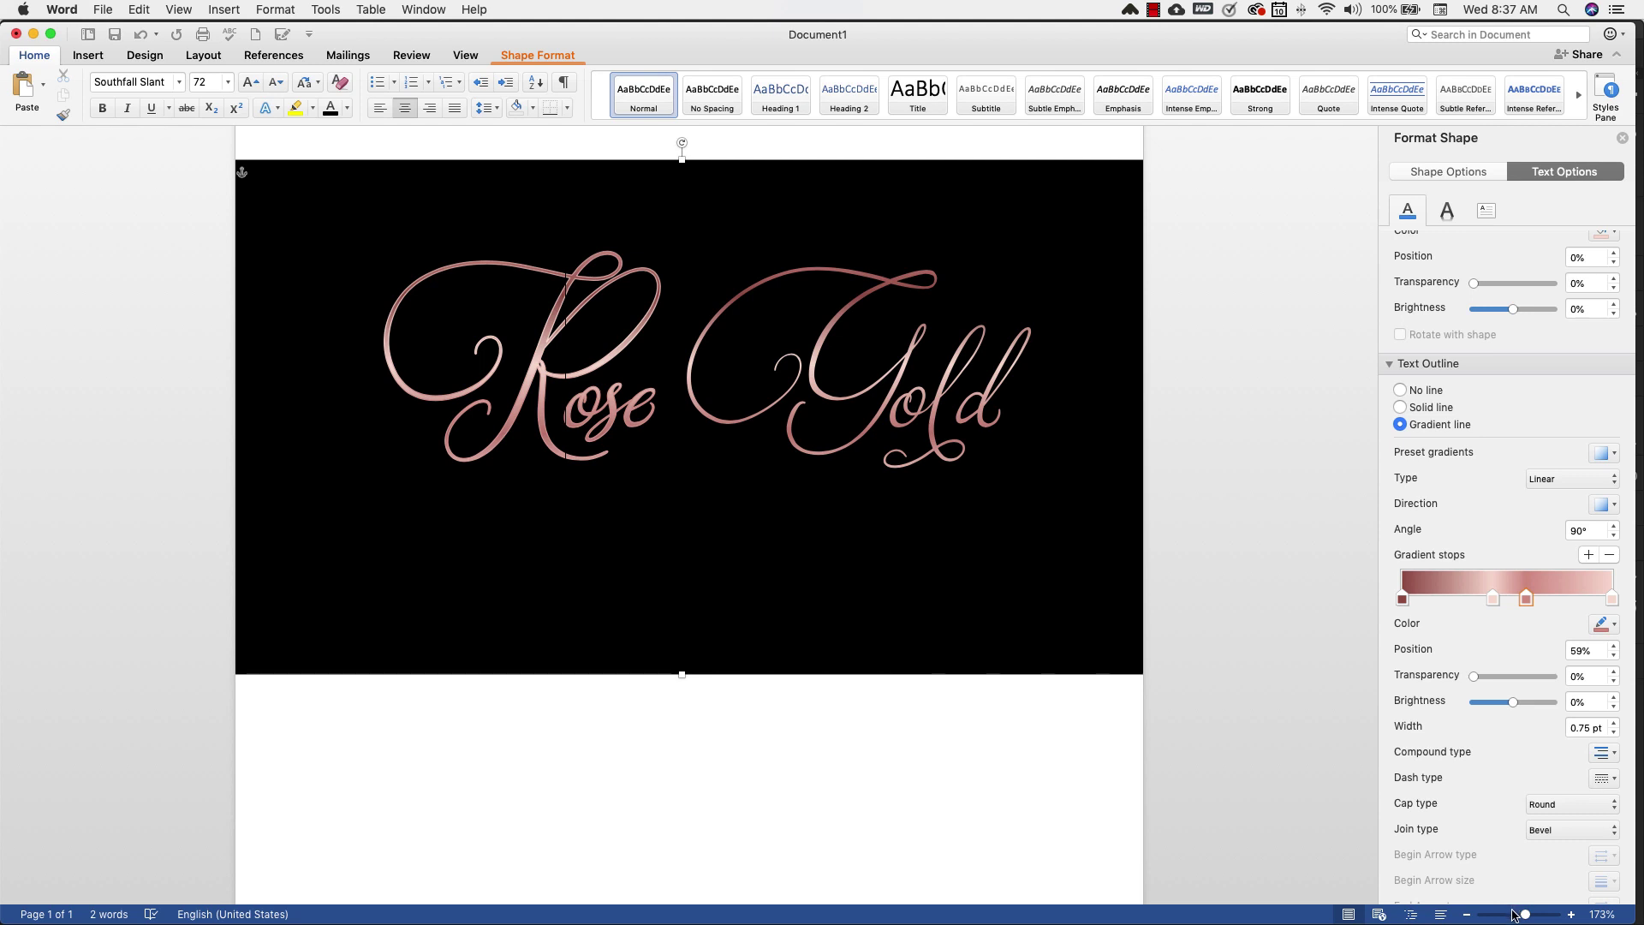
drag(1526, 916, 1538, 916)
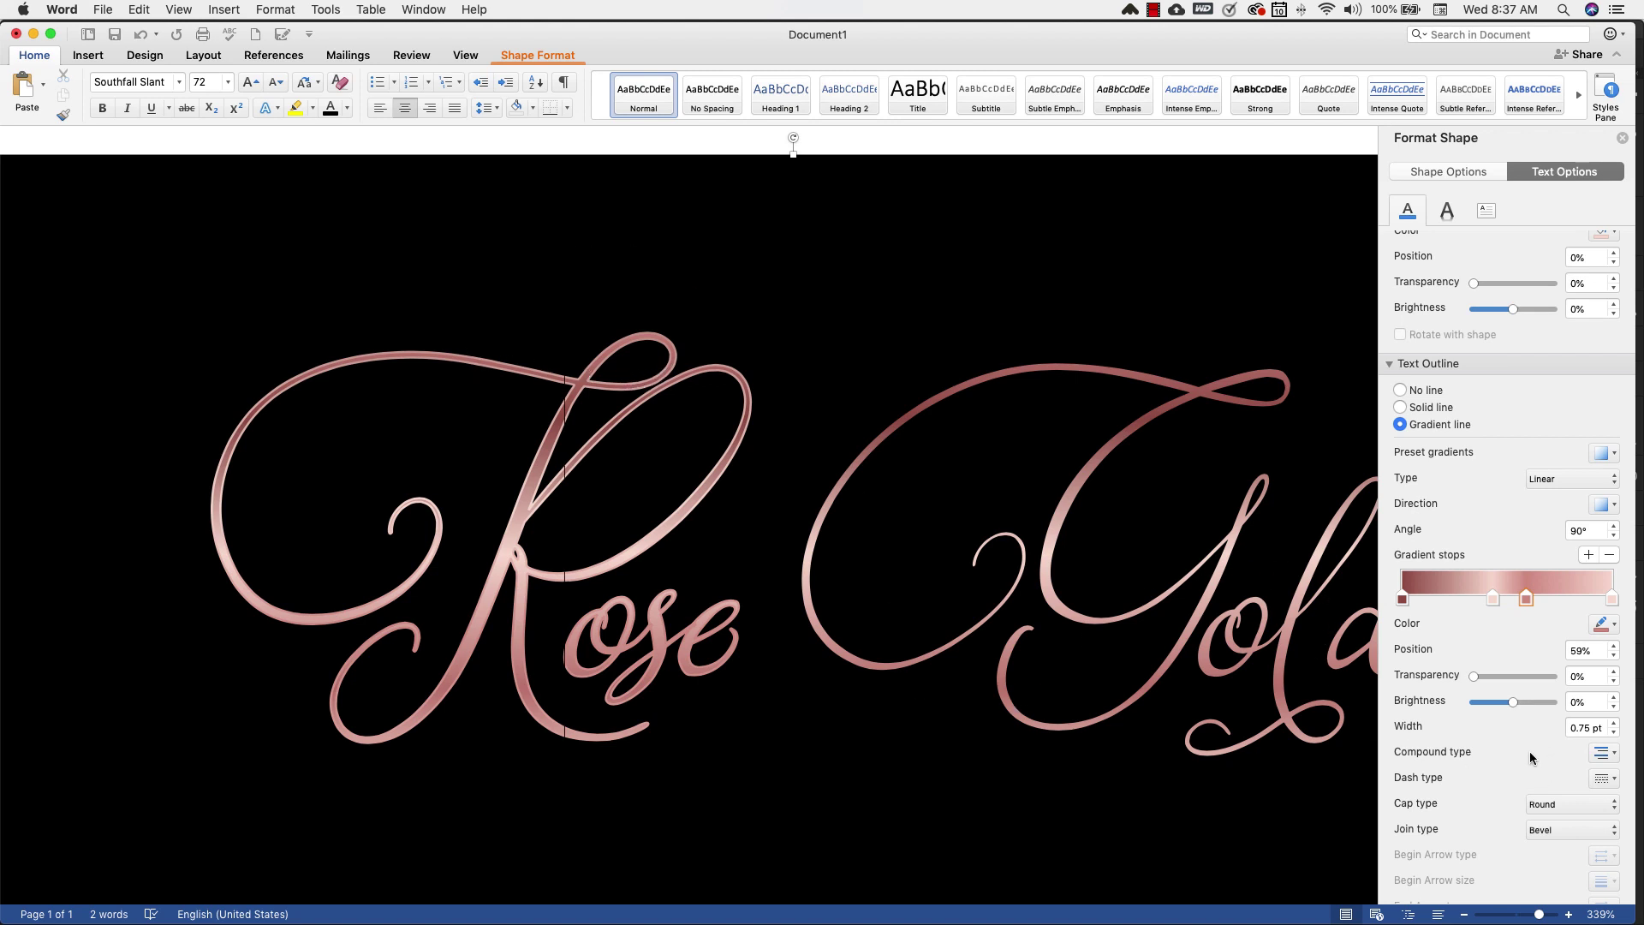
click(1614, 724)
click(1613, 723)
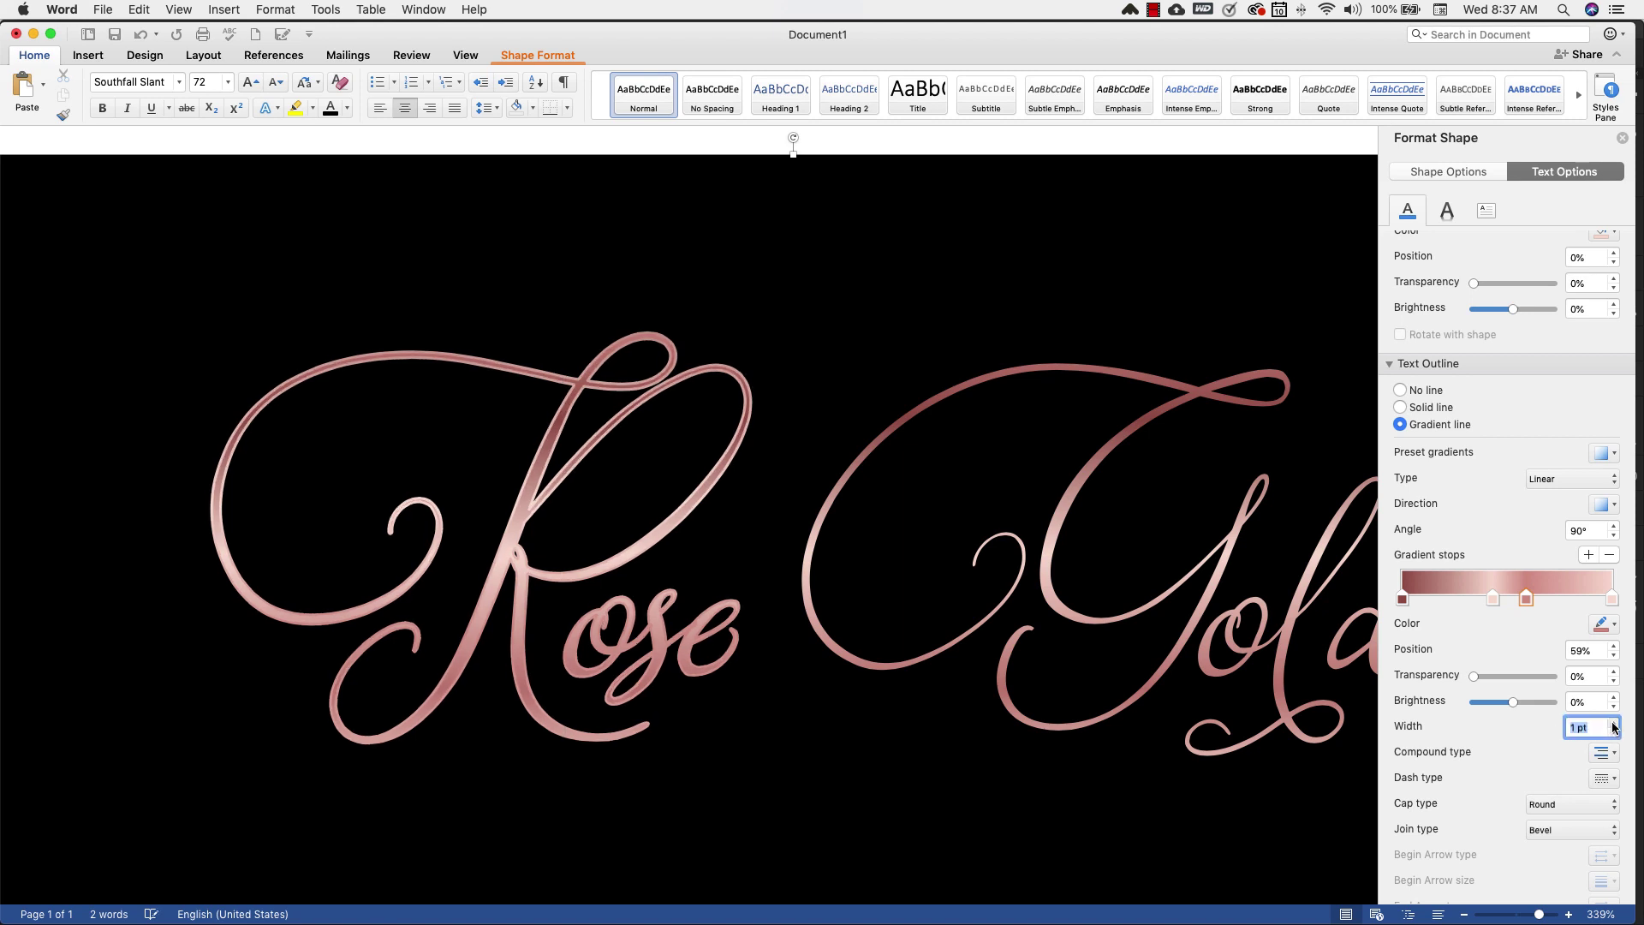
click(1614, 723)
click(1613, 724)
click(1614, 724)
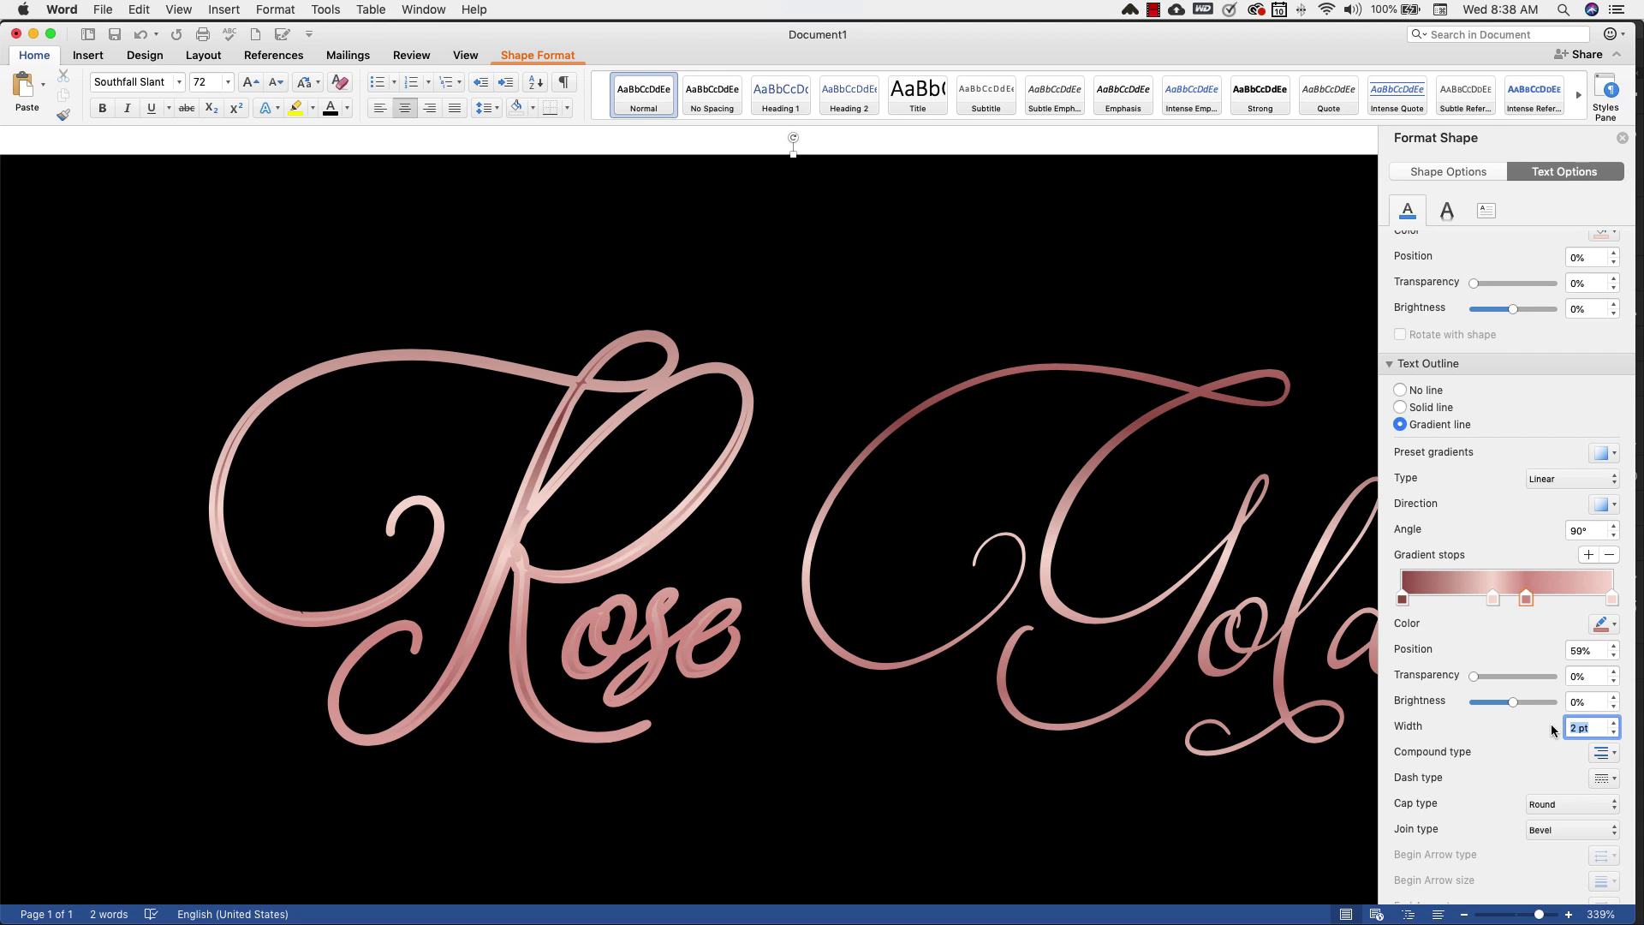
Thin the outline to 0.5 pt and shift the light gradient stop left.
click(1615, 733)
click(1614, 734)
click(1615, 733)
click(1614, 734)
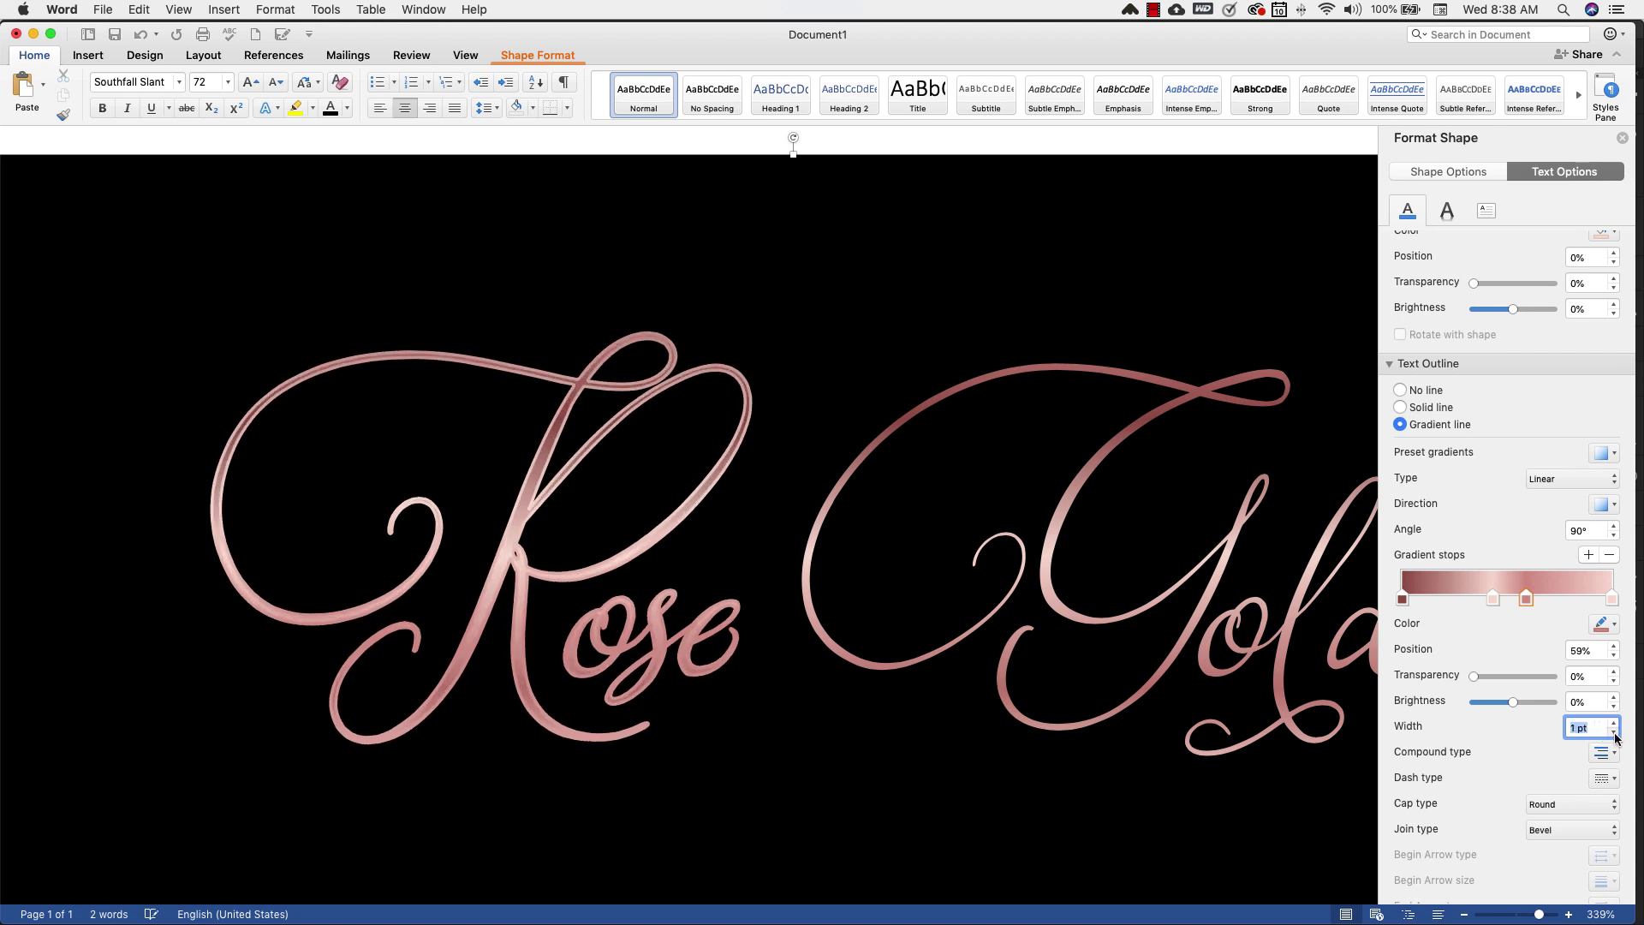
click(1615, 734)
click(1614, 734)
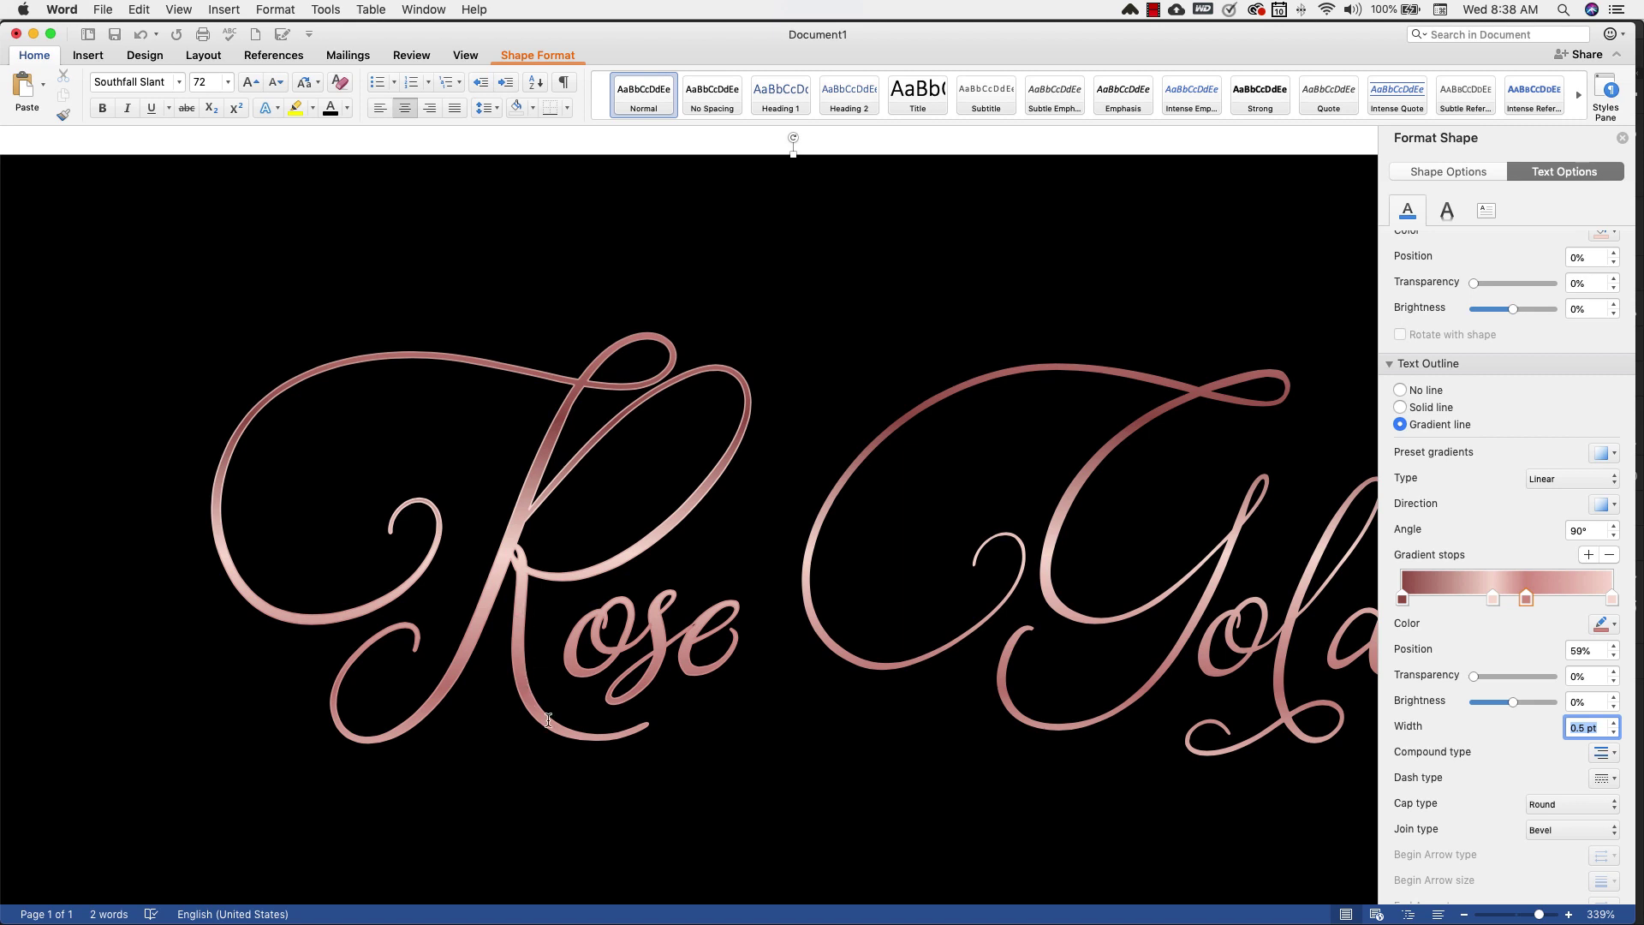
drag(1490, 598, 1551, 597)
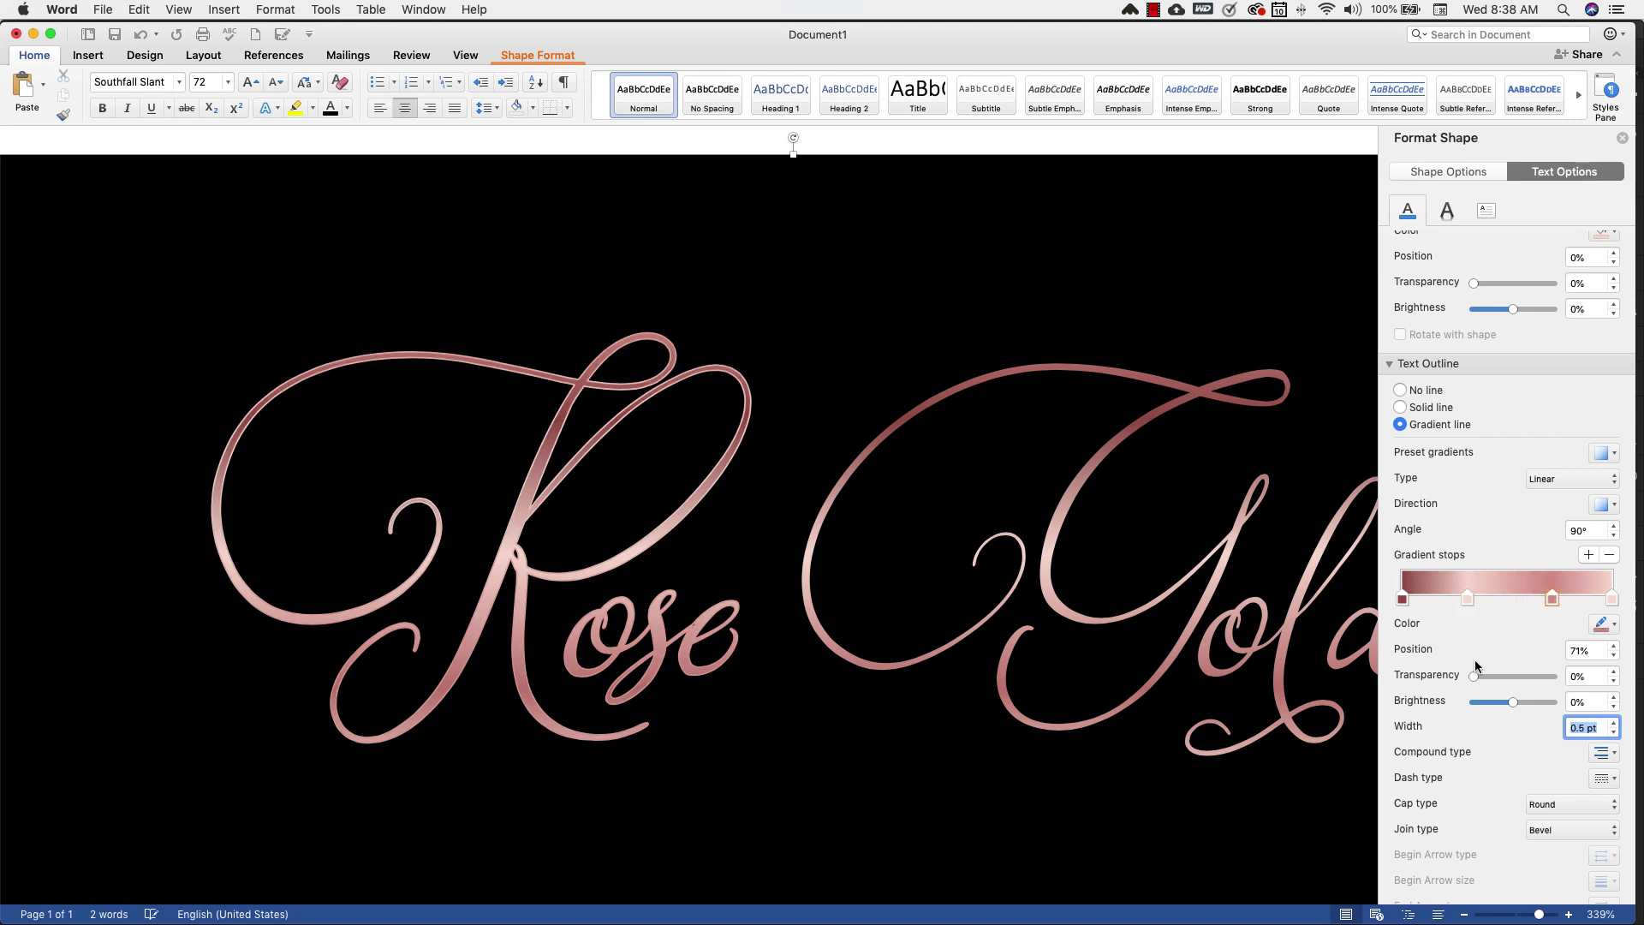
Add a darker rose outline stop at about 53% and nudge the 71% stop slightly left.
click(1433, 598)
drag(1430, 599, 1514, 600)
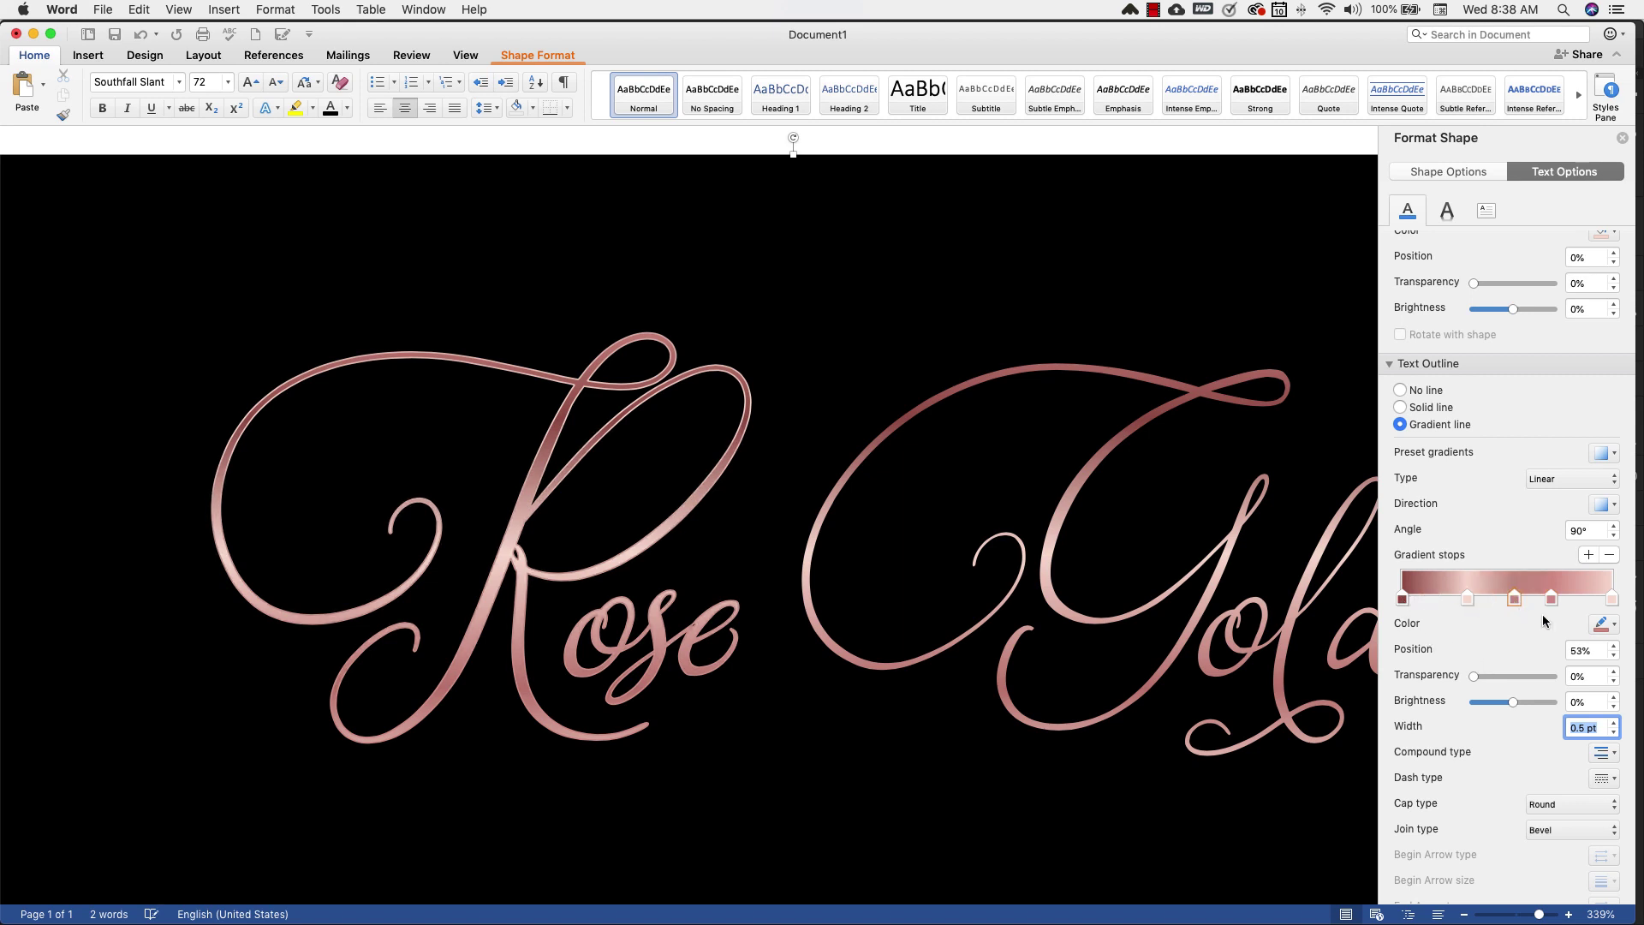
click(1600, 624)
click(1523, 841)
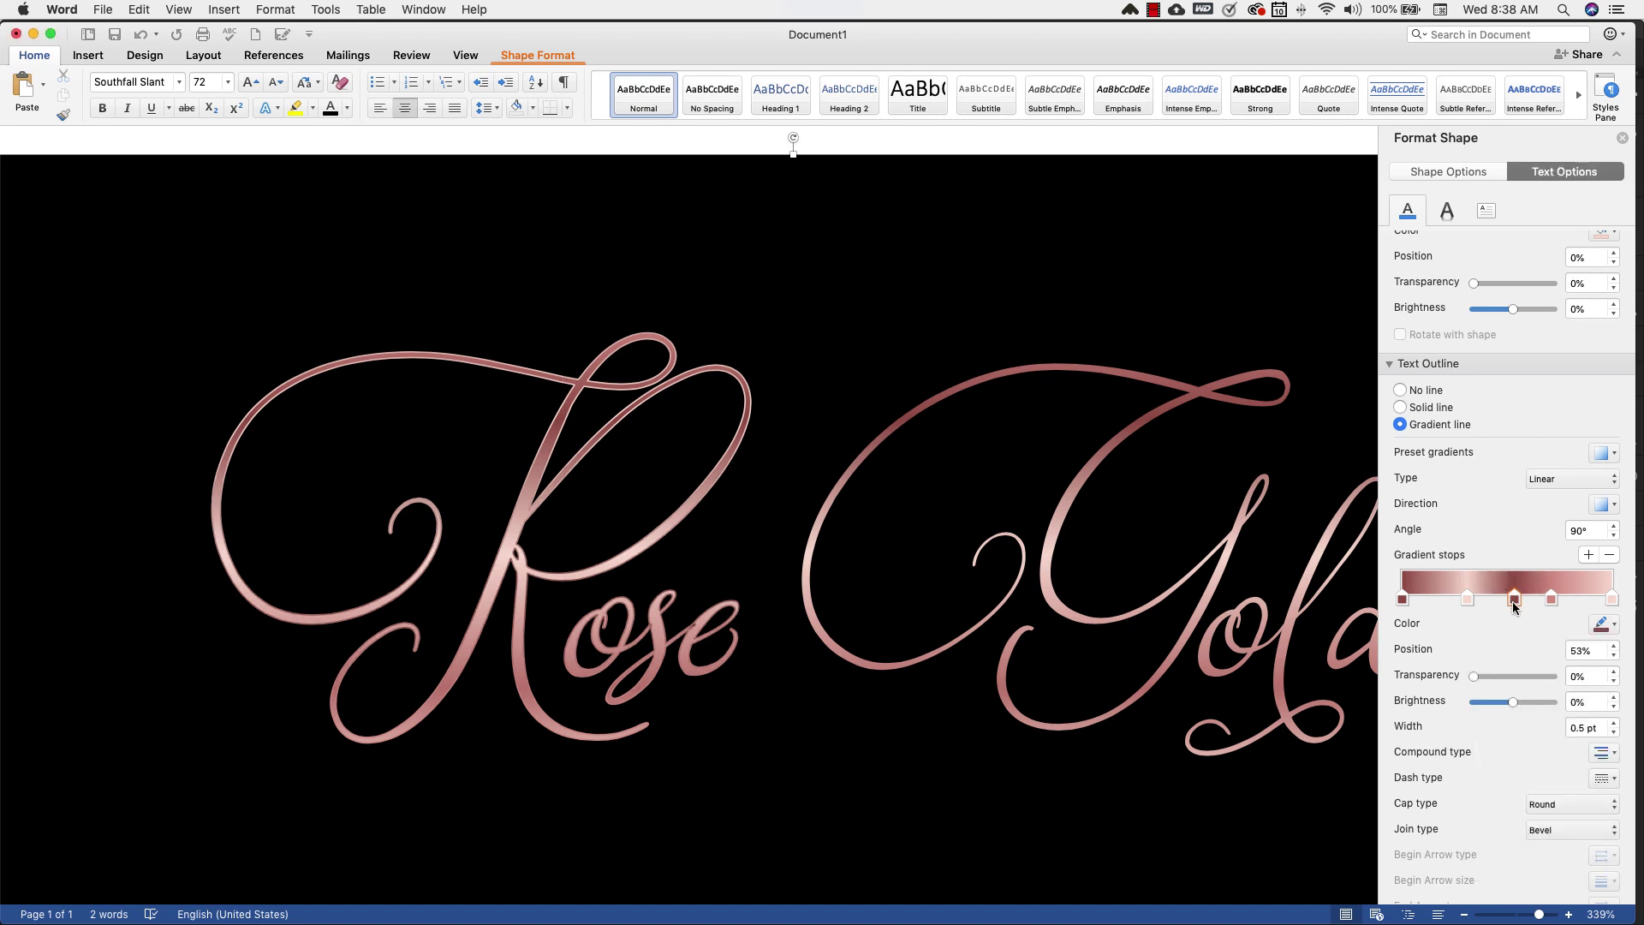
click(1551, 599)
mouse_move(1550, 599)
mouse_down()
mouse_move(1501, 606)
mouse_move(1549, 609)
mouse_up()
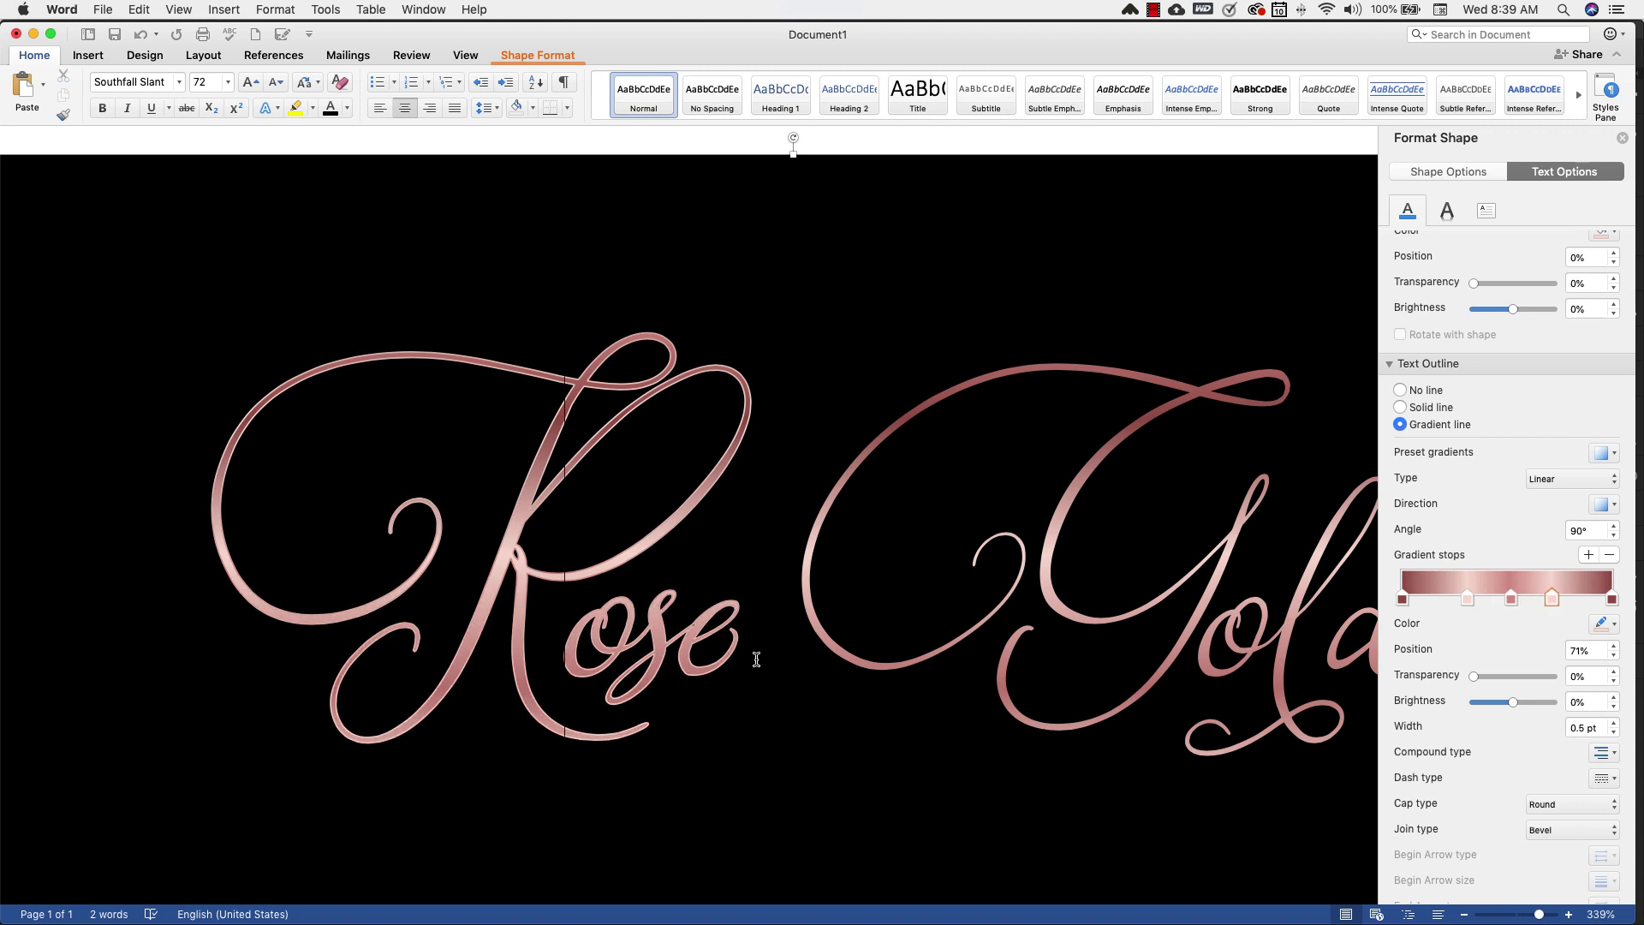